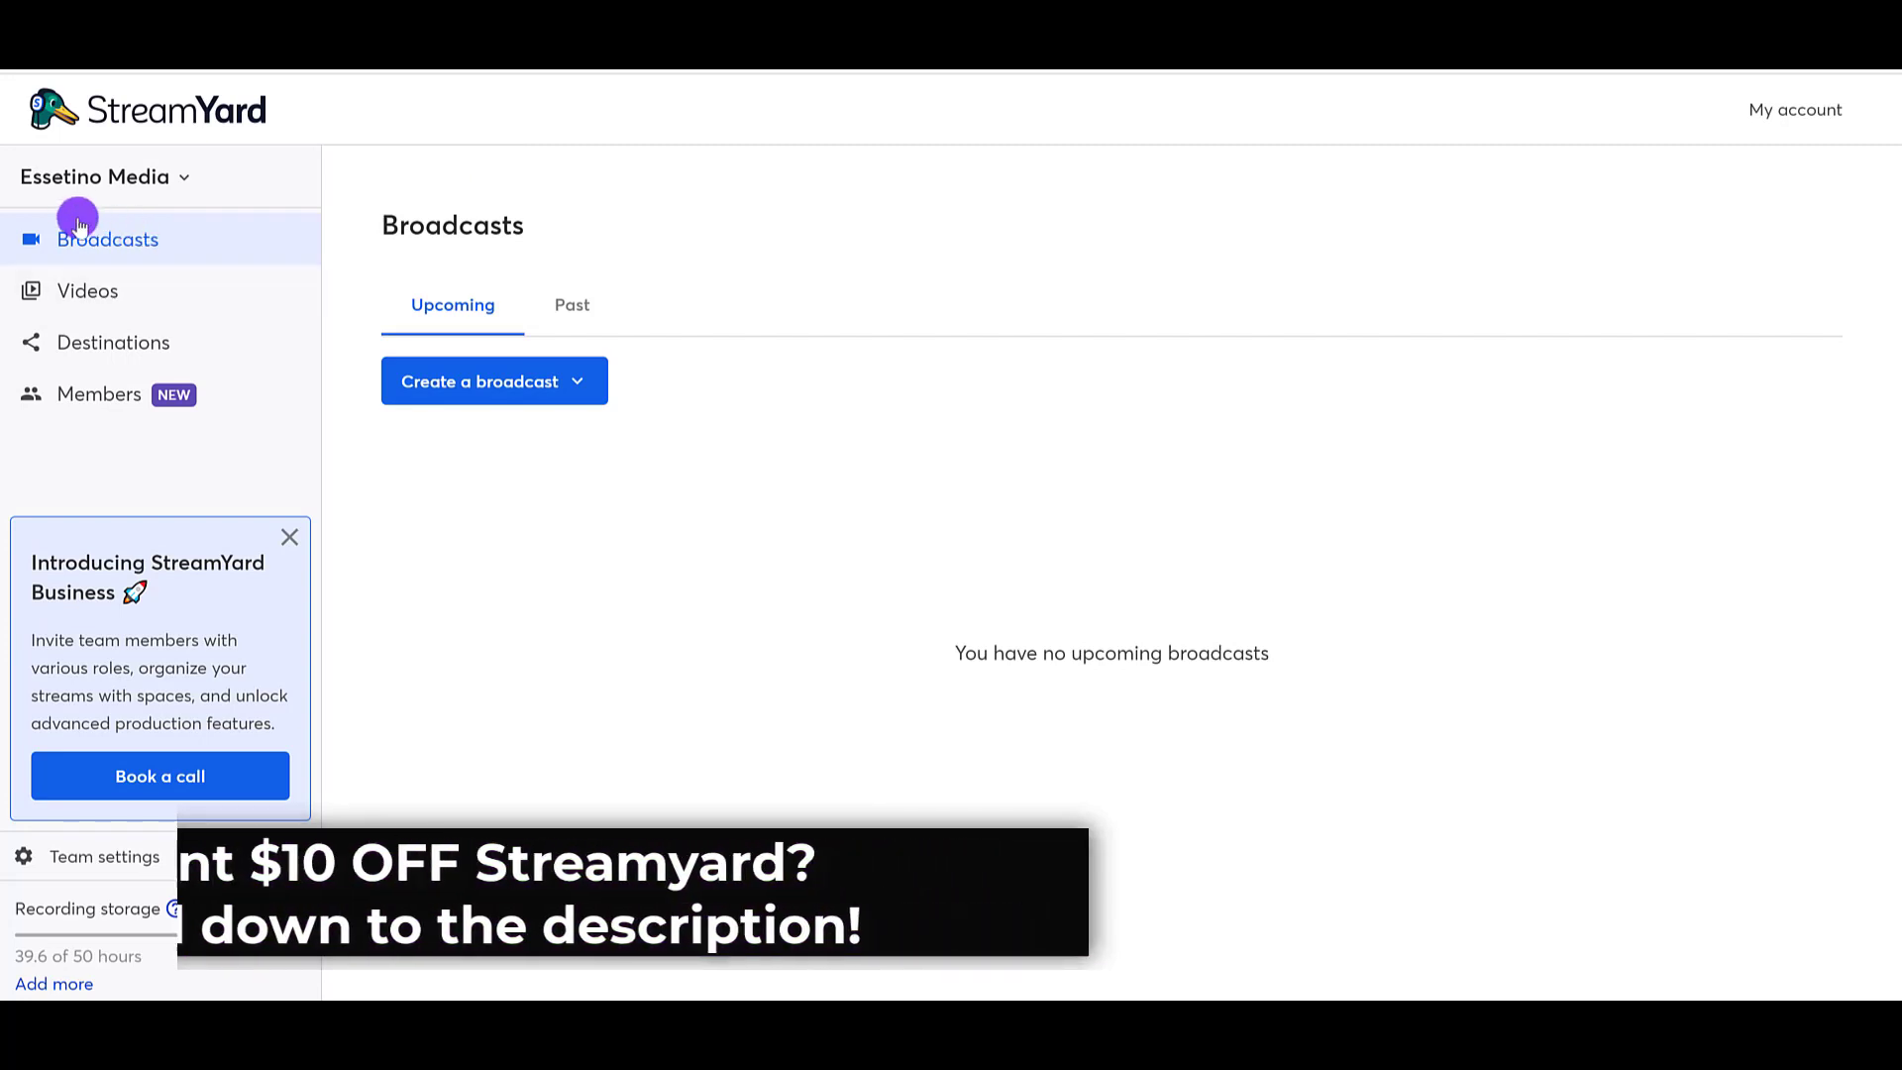
# Step: Review the connected streaming destinations and the platforms offered for adding one, ending back on the broadcasts overview
pyautogui.click(67, 349)
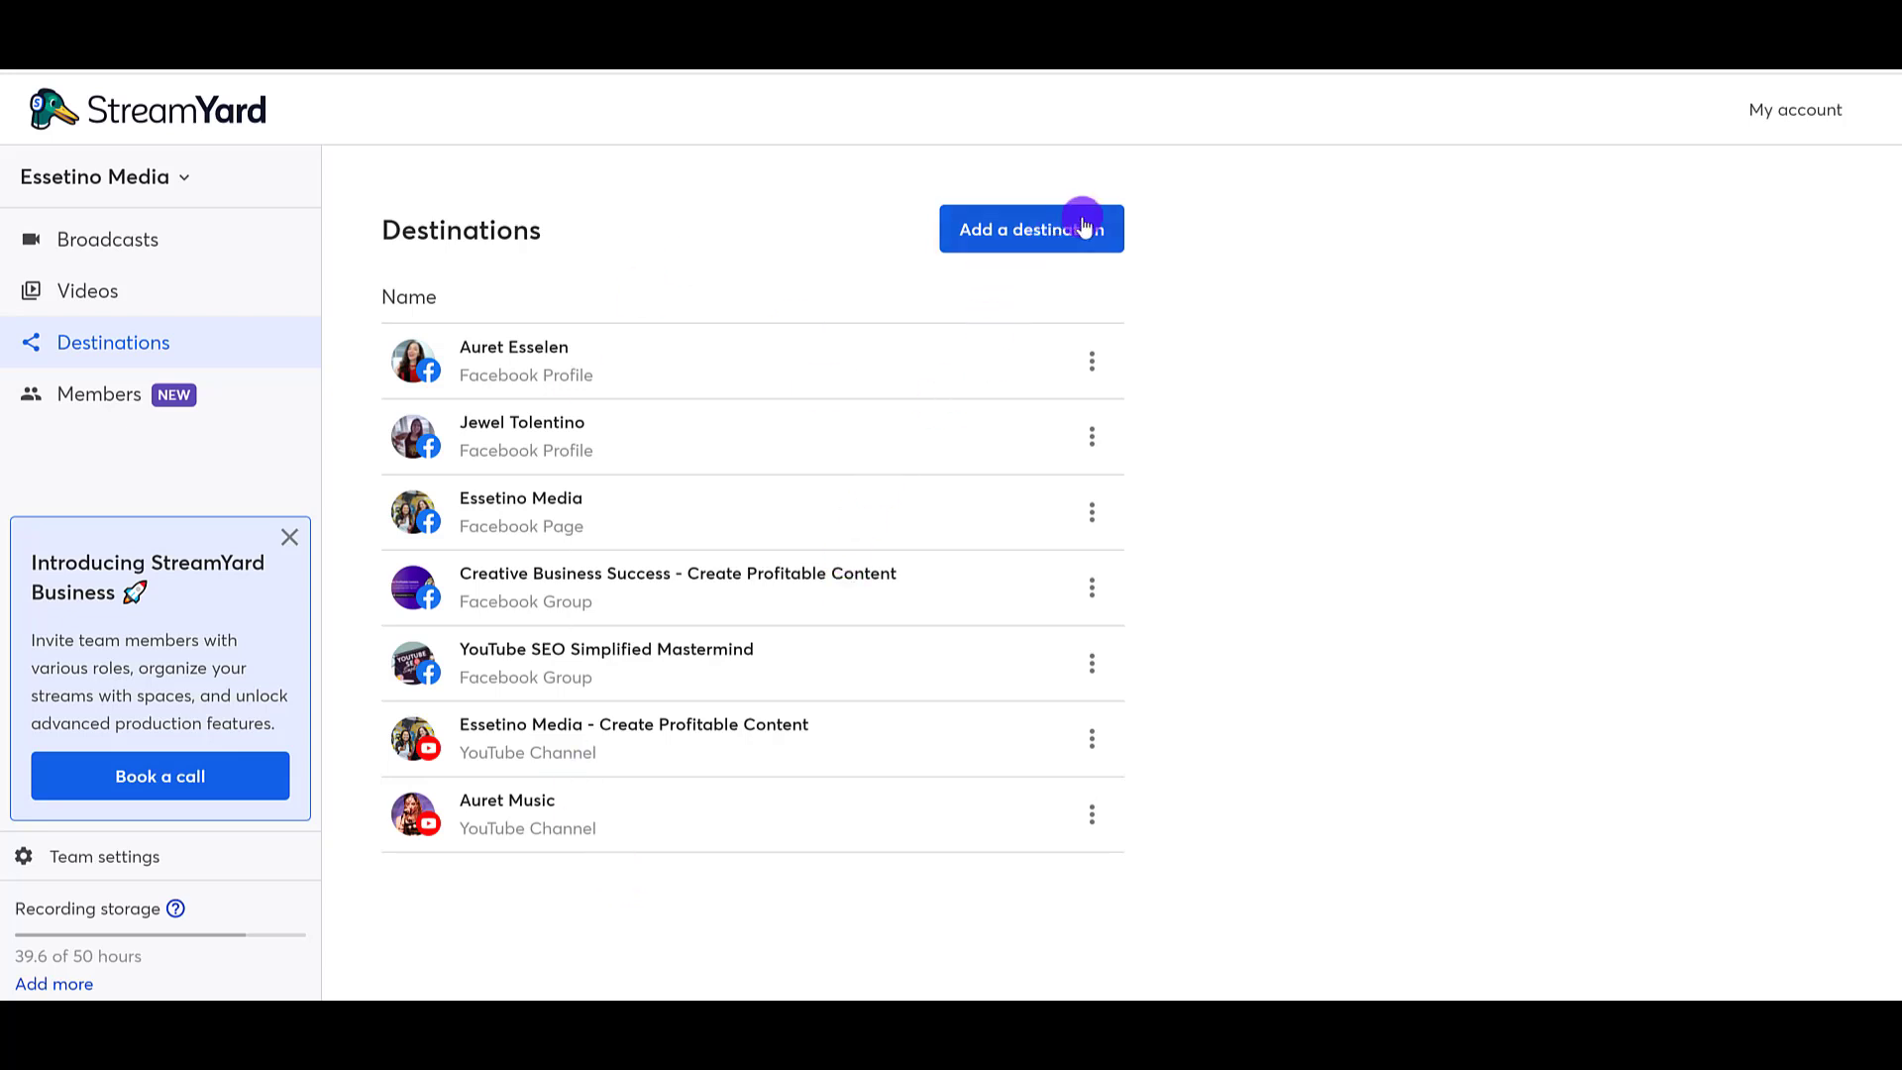
pyautogui.click(1021, 234)
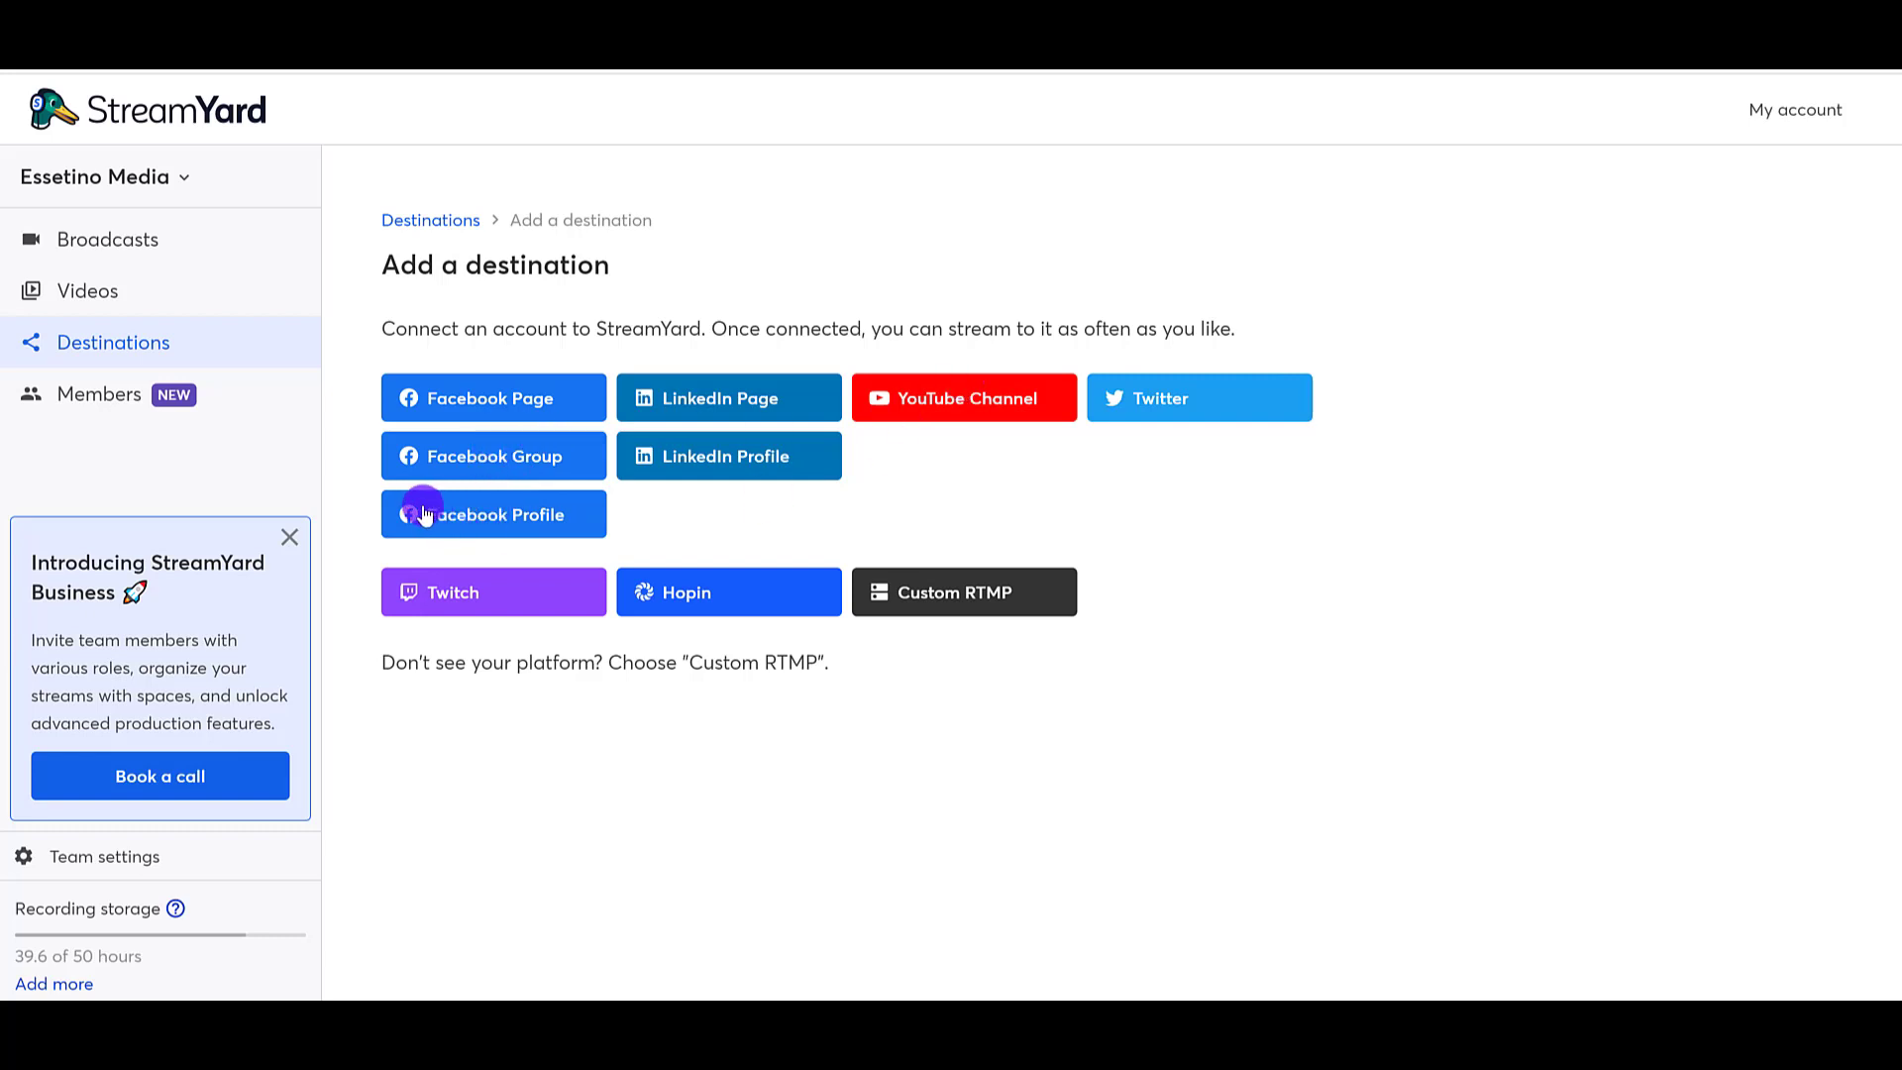
pyautogui.click(157, 253)
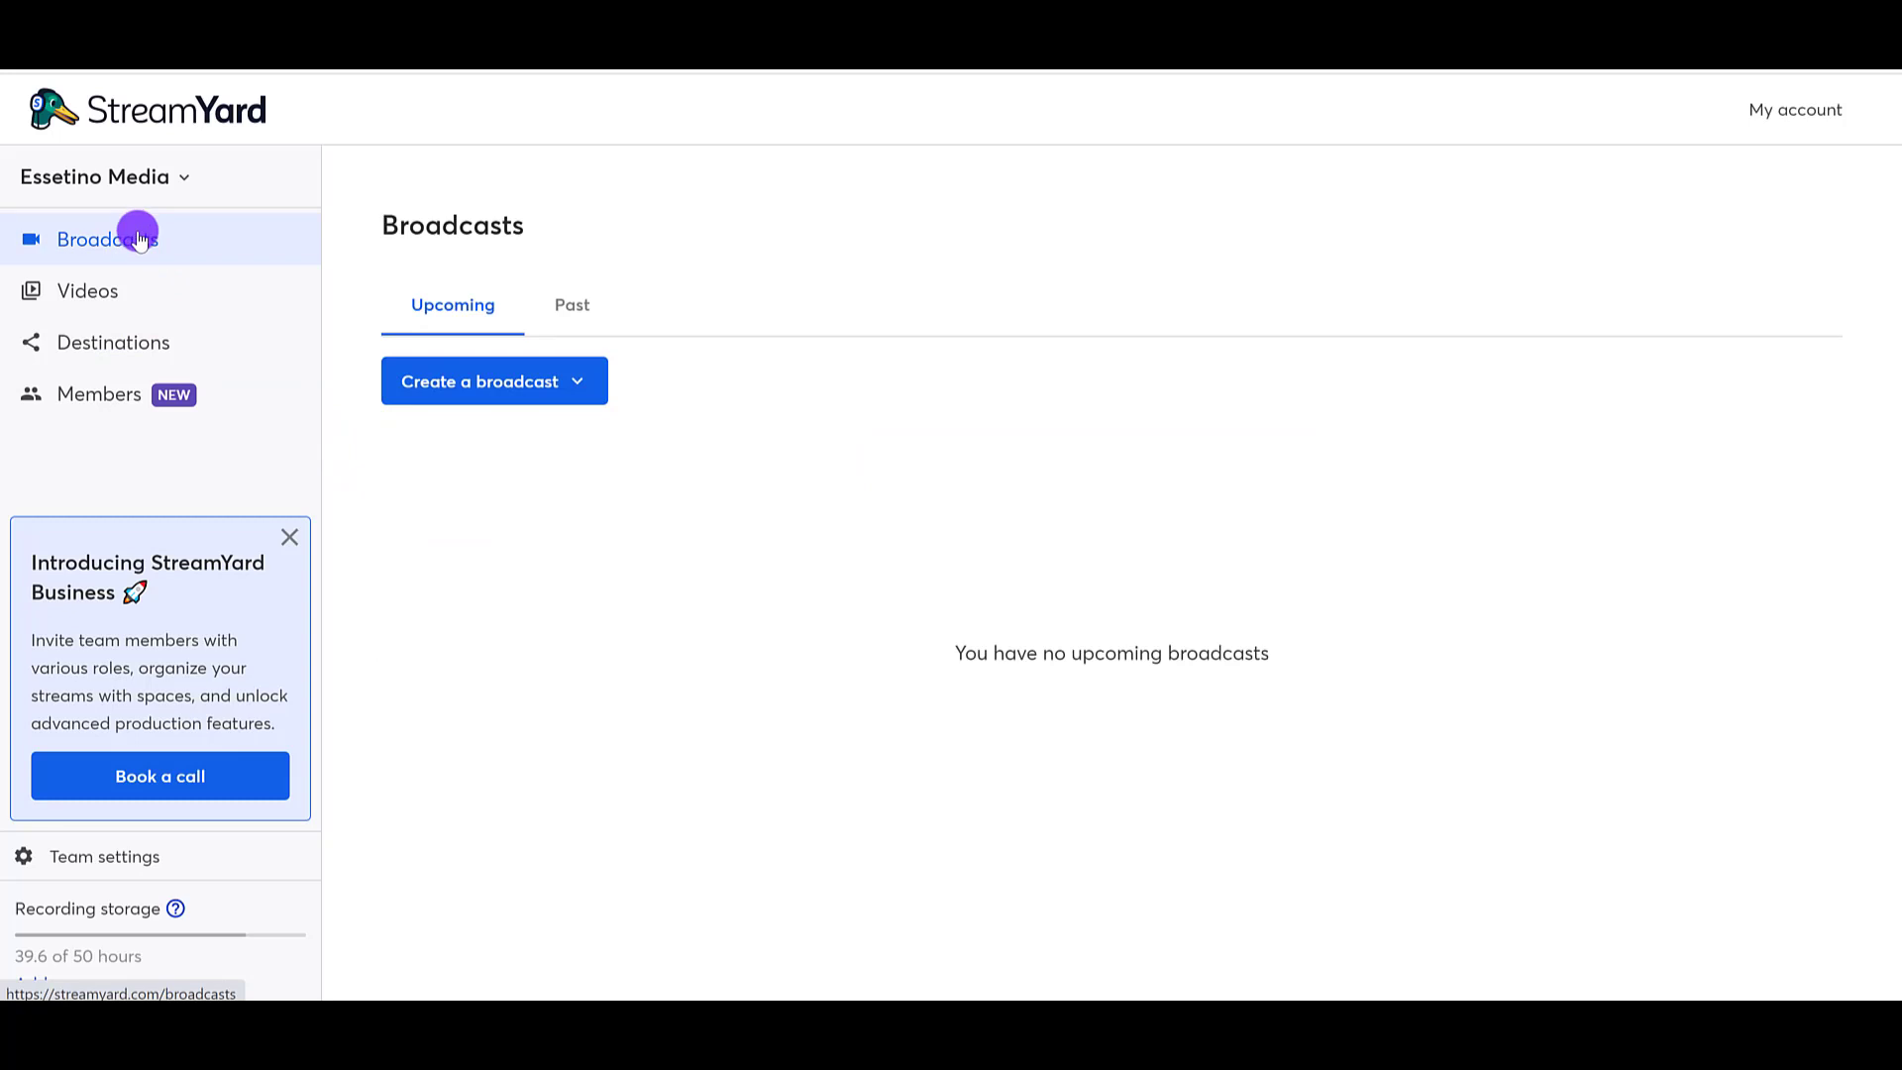
# Step: Start a new broadcast to the Essetino Media YouTube channel, the Creative Business Success Facebook group and the second Facebook profile
pyautogui.click(588, 384)
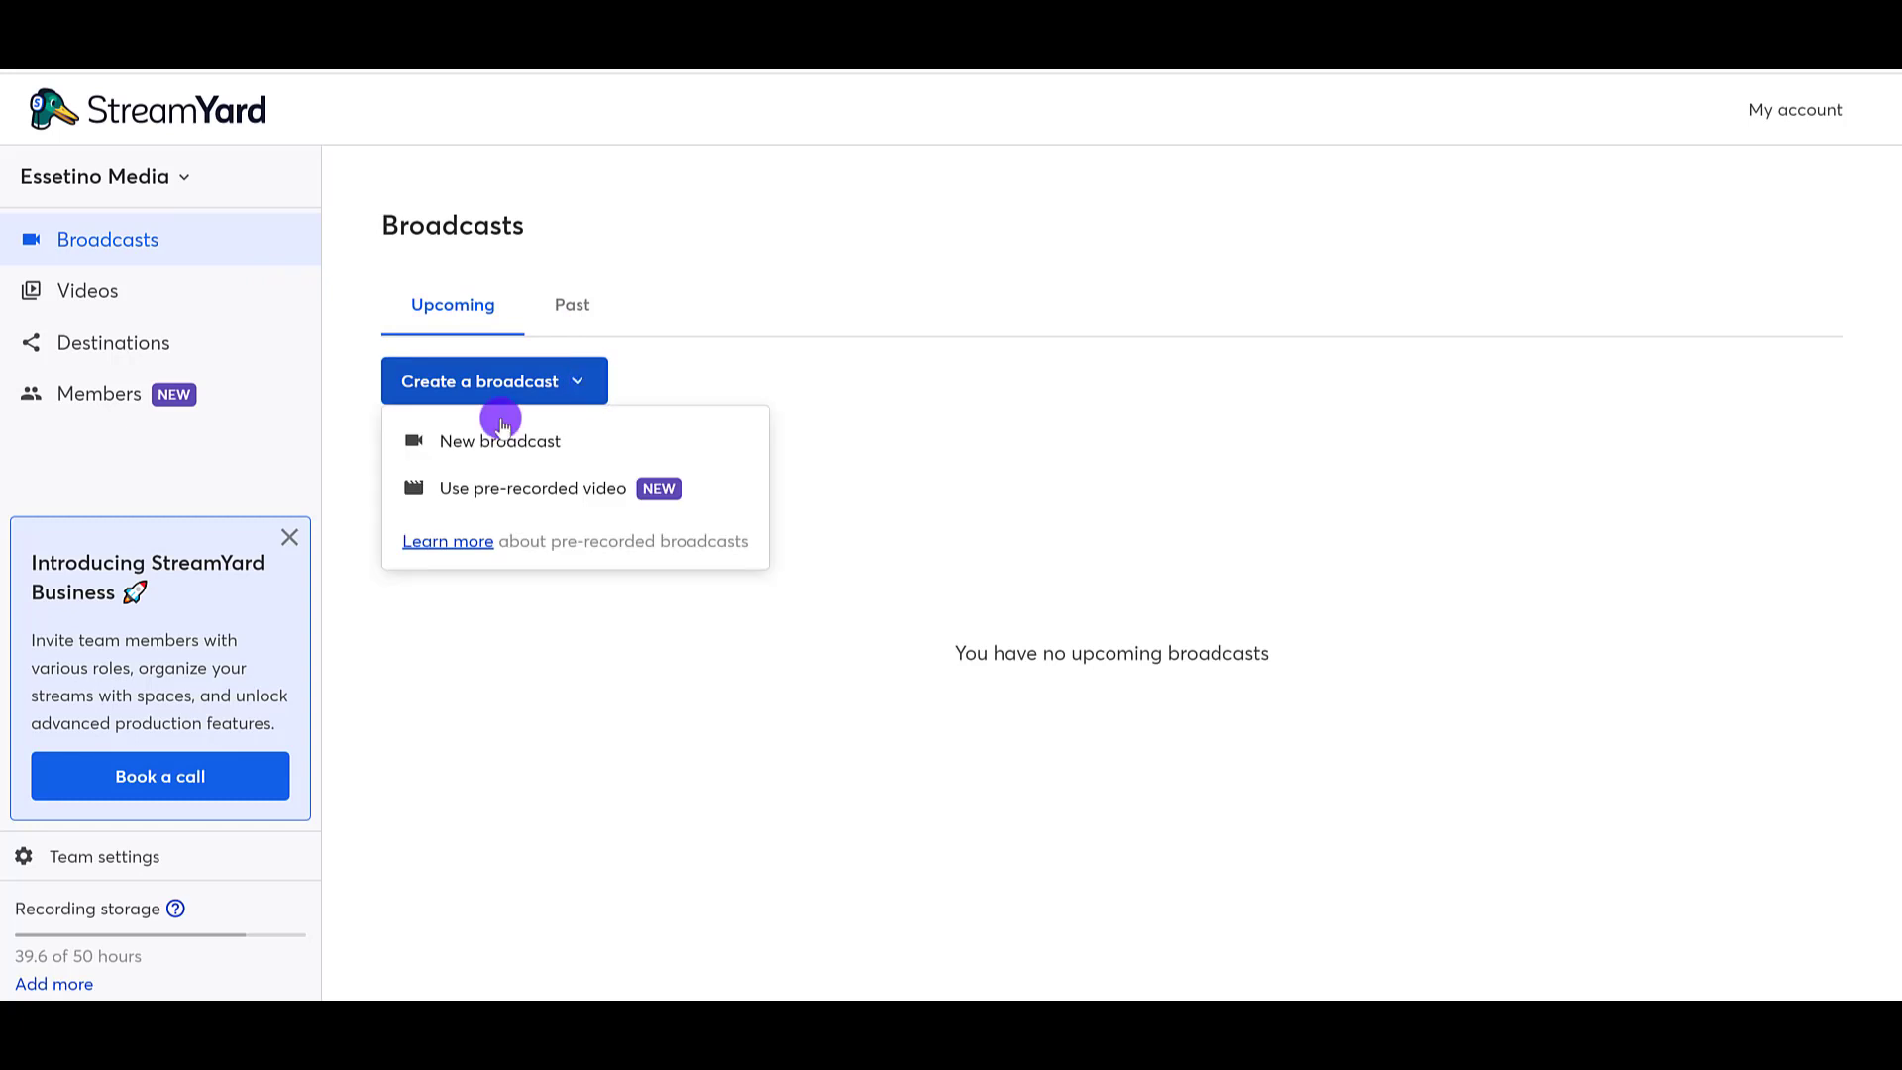
pyautogui.click(491, 443)
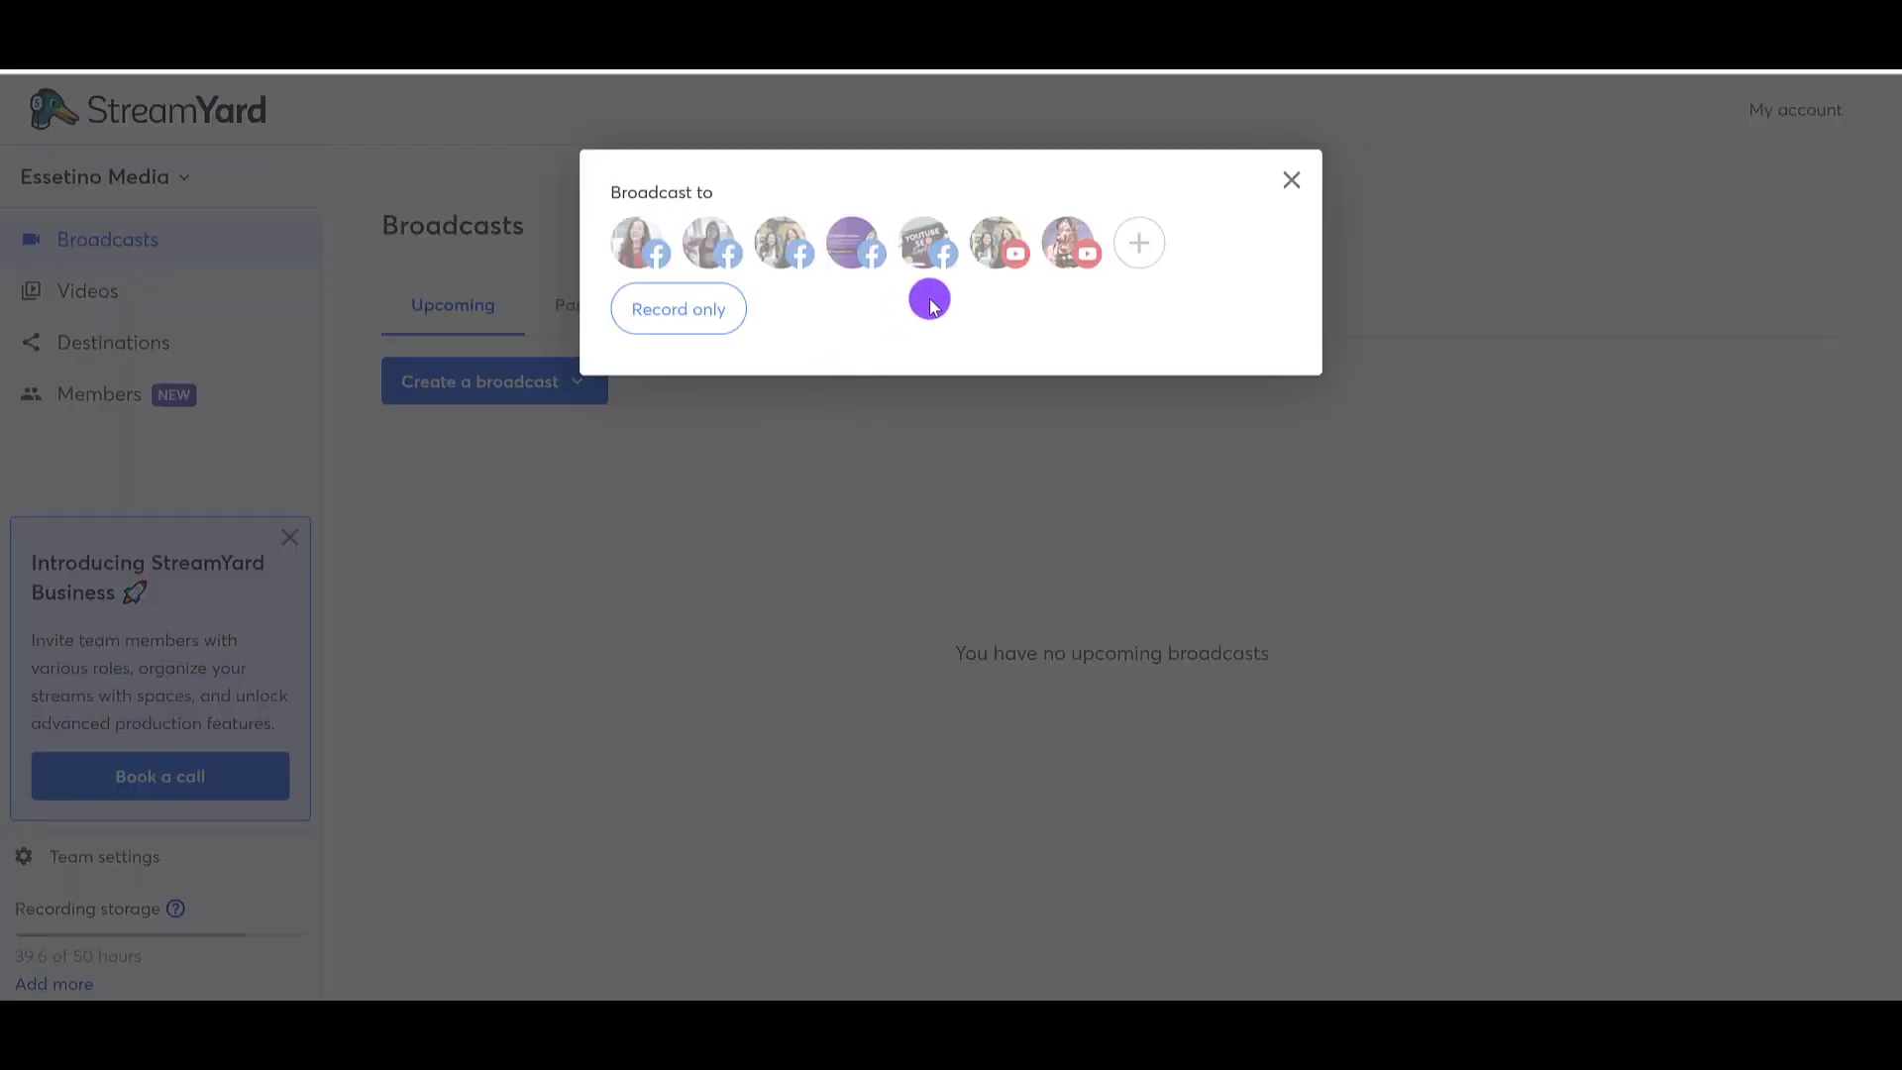
pyautogui.click(999, 250)
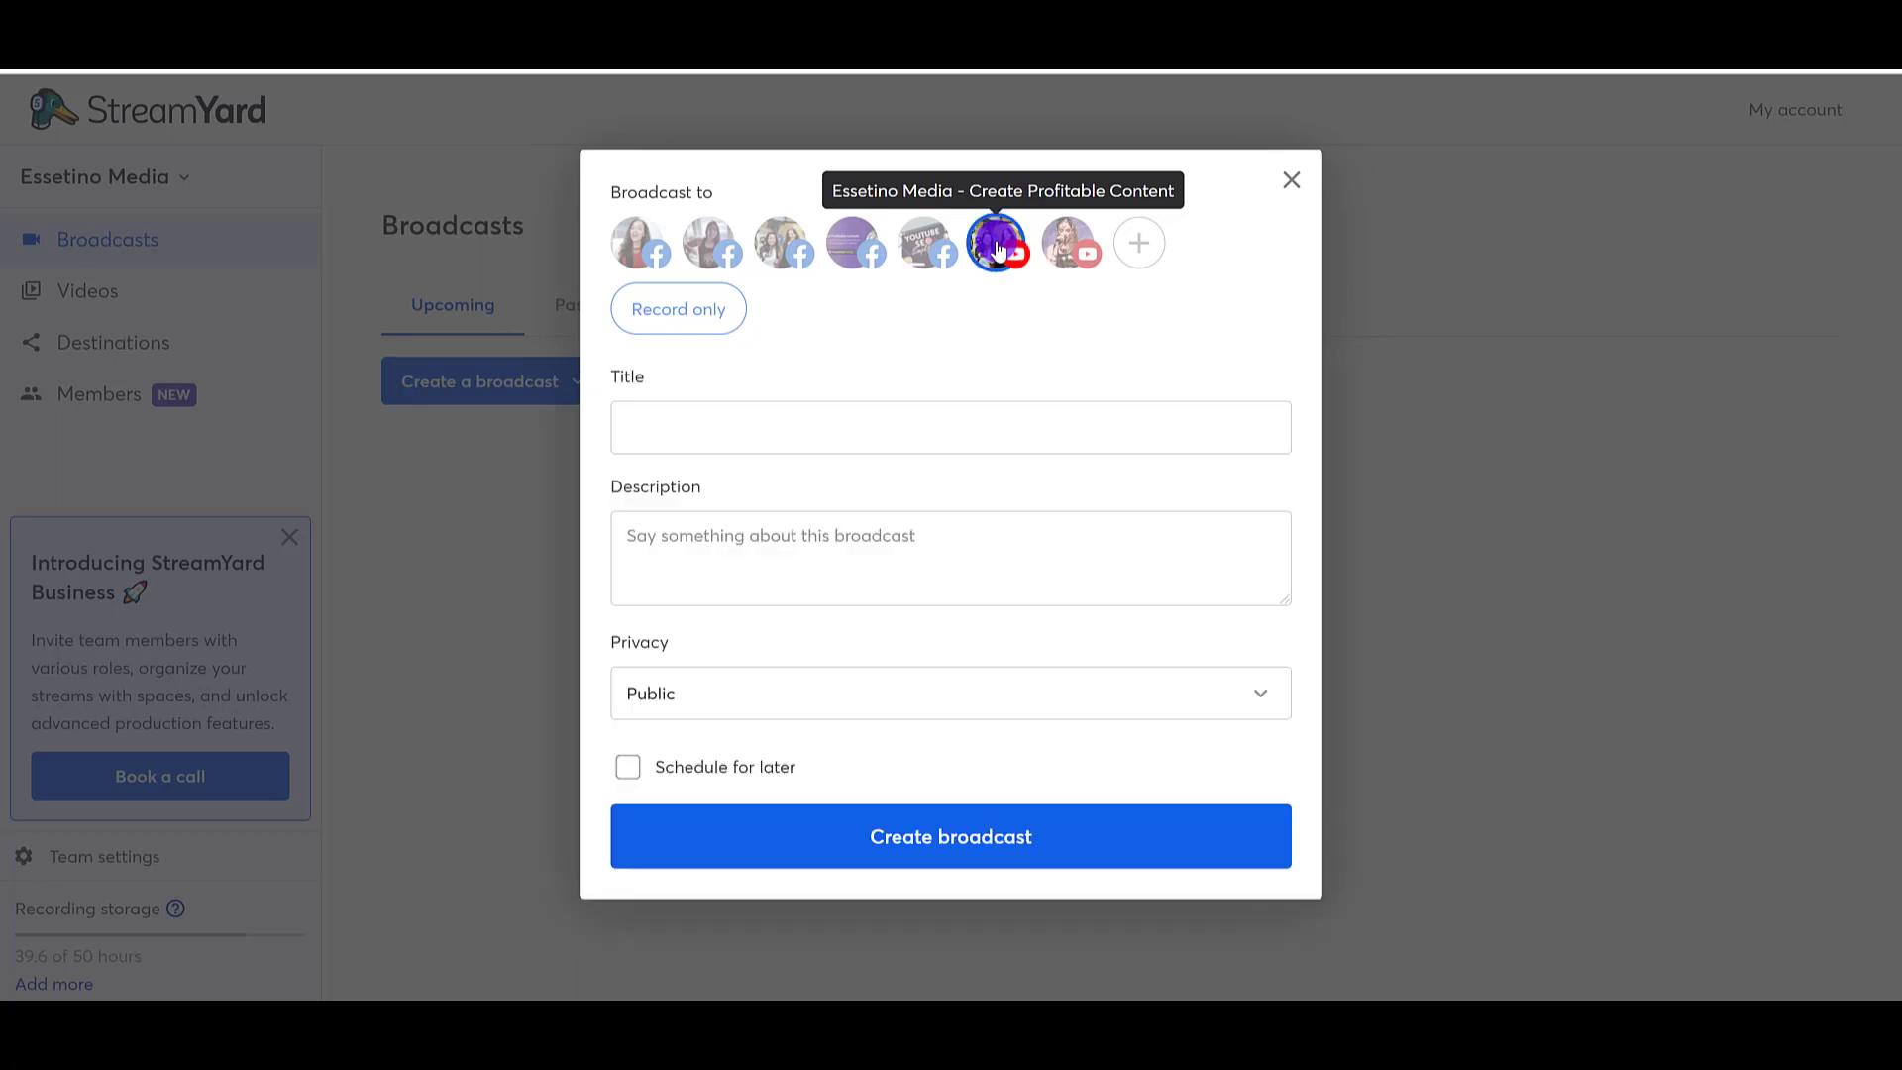
pyautogui.click(847, 252)
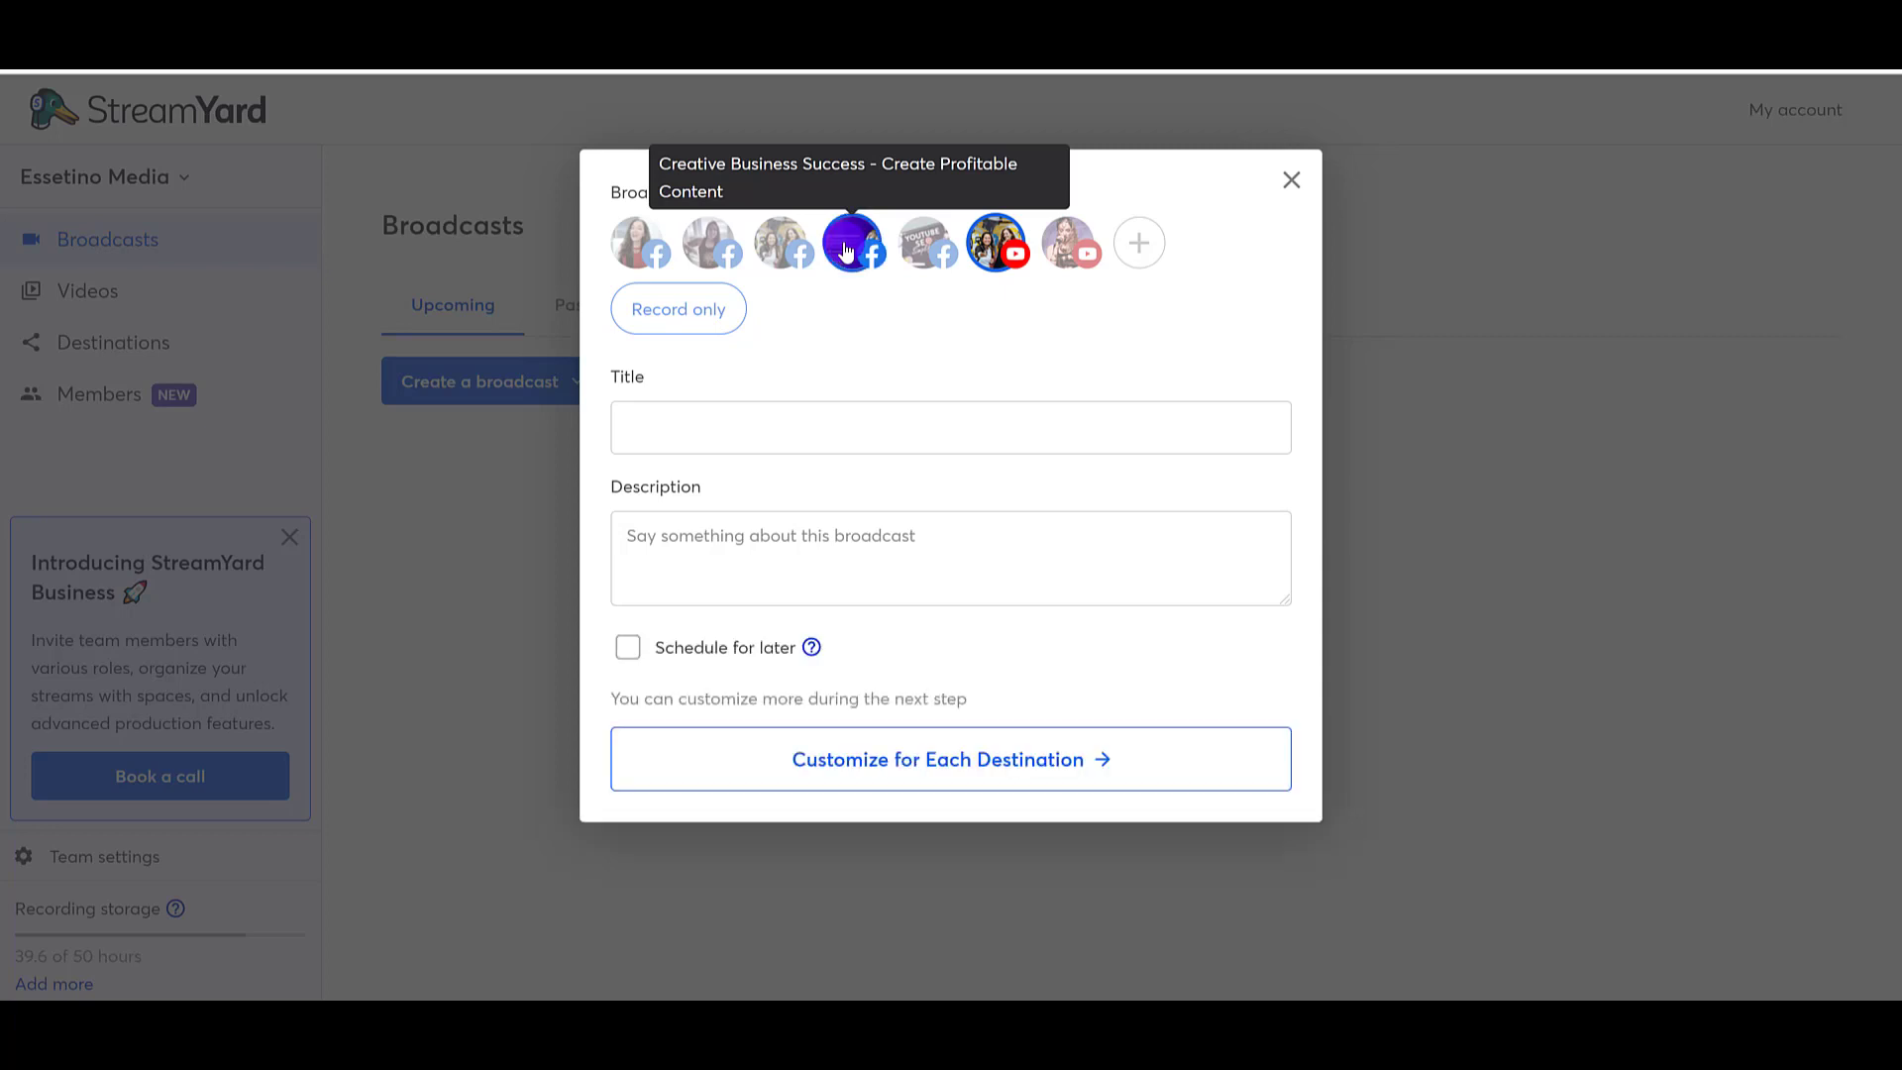
pyautogui.click(716, 256)
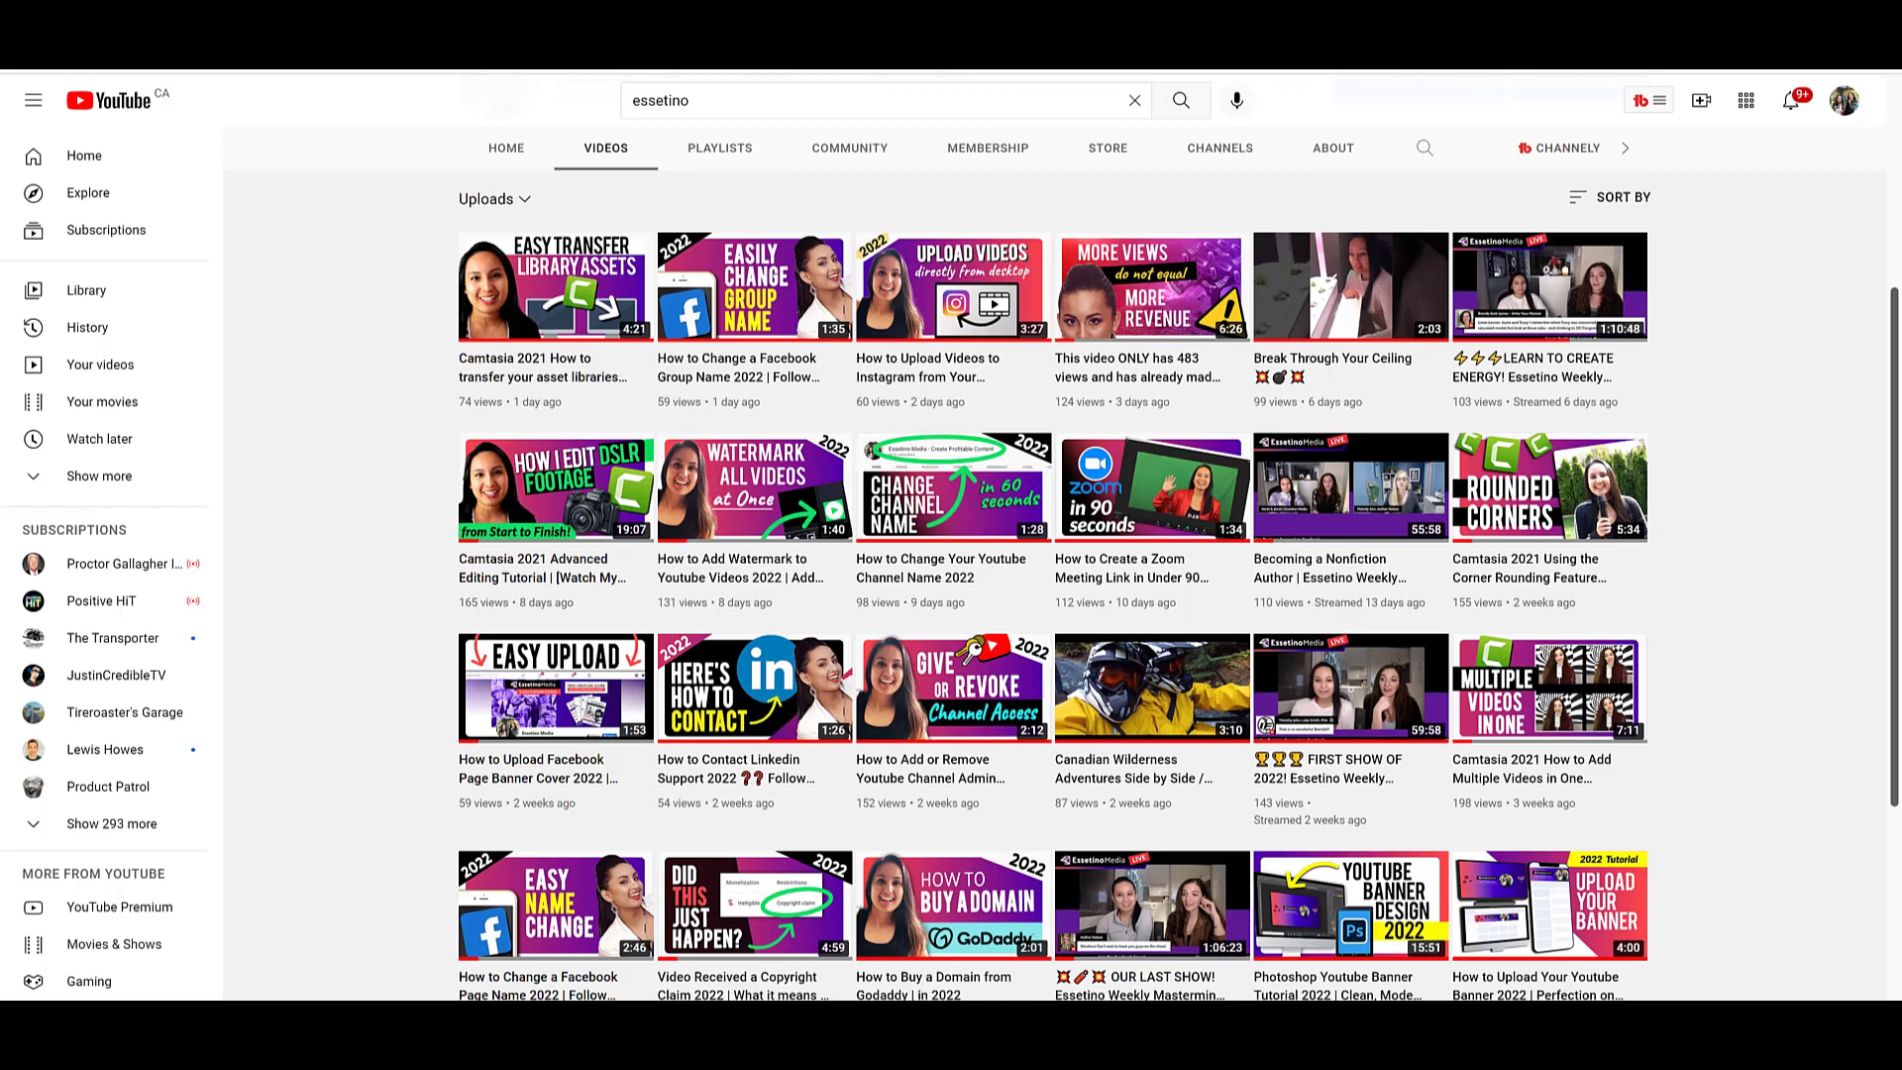
# Step: On YouTube, open the LEARN TO CREATE ENERGY! livestream's details and copy "Essetino Weekly Mastermind for Creative Entrepreneurs #81" from its title
pyautogui.scroll(4, 412, 348)
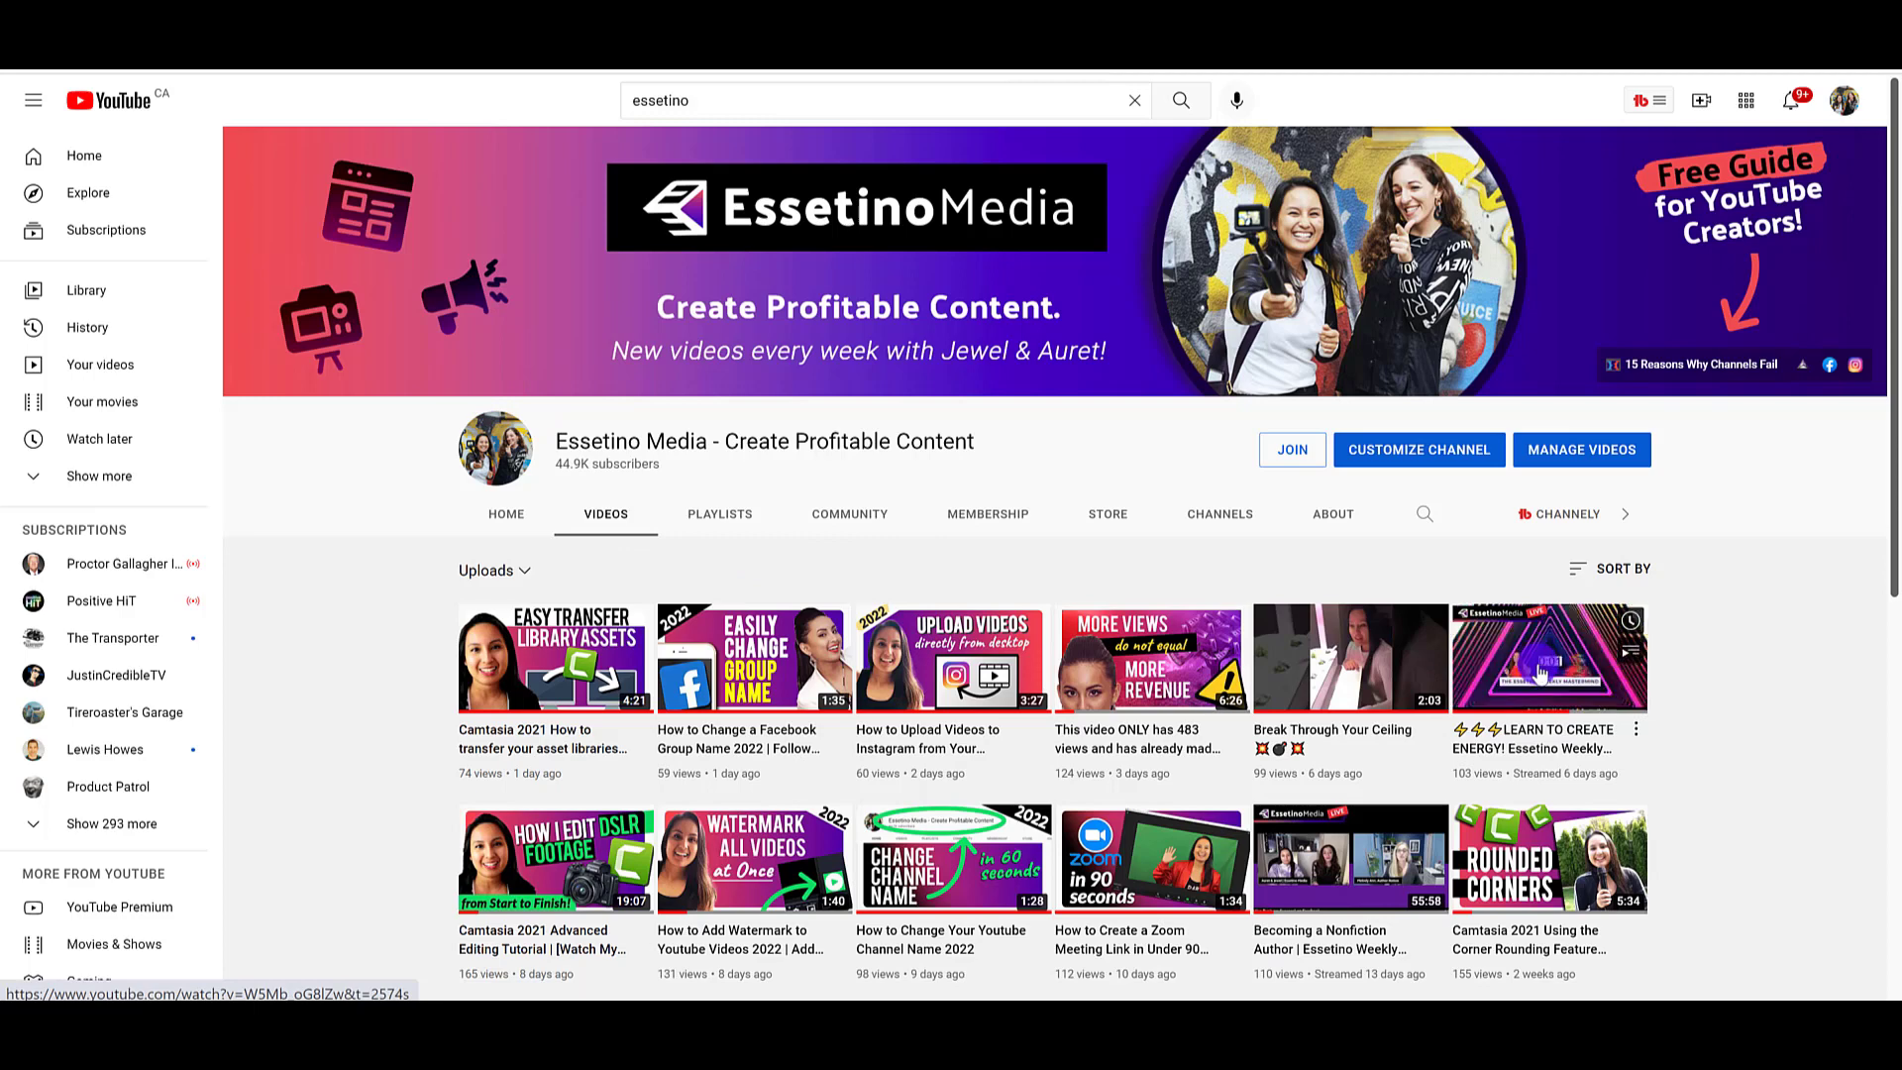
pyautogui.click(1460, 672)
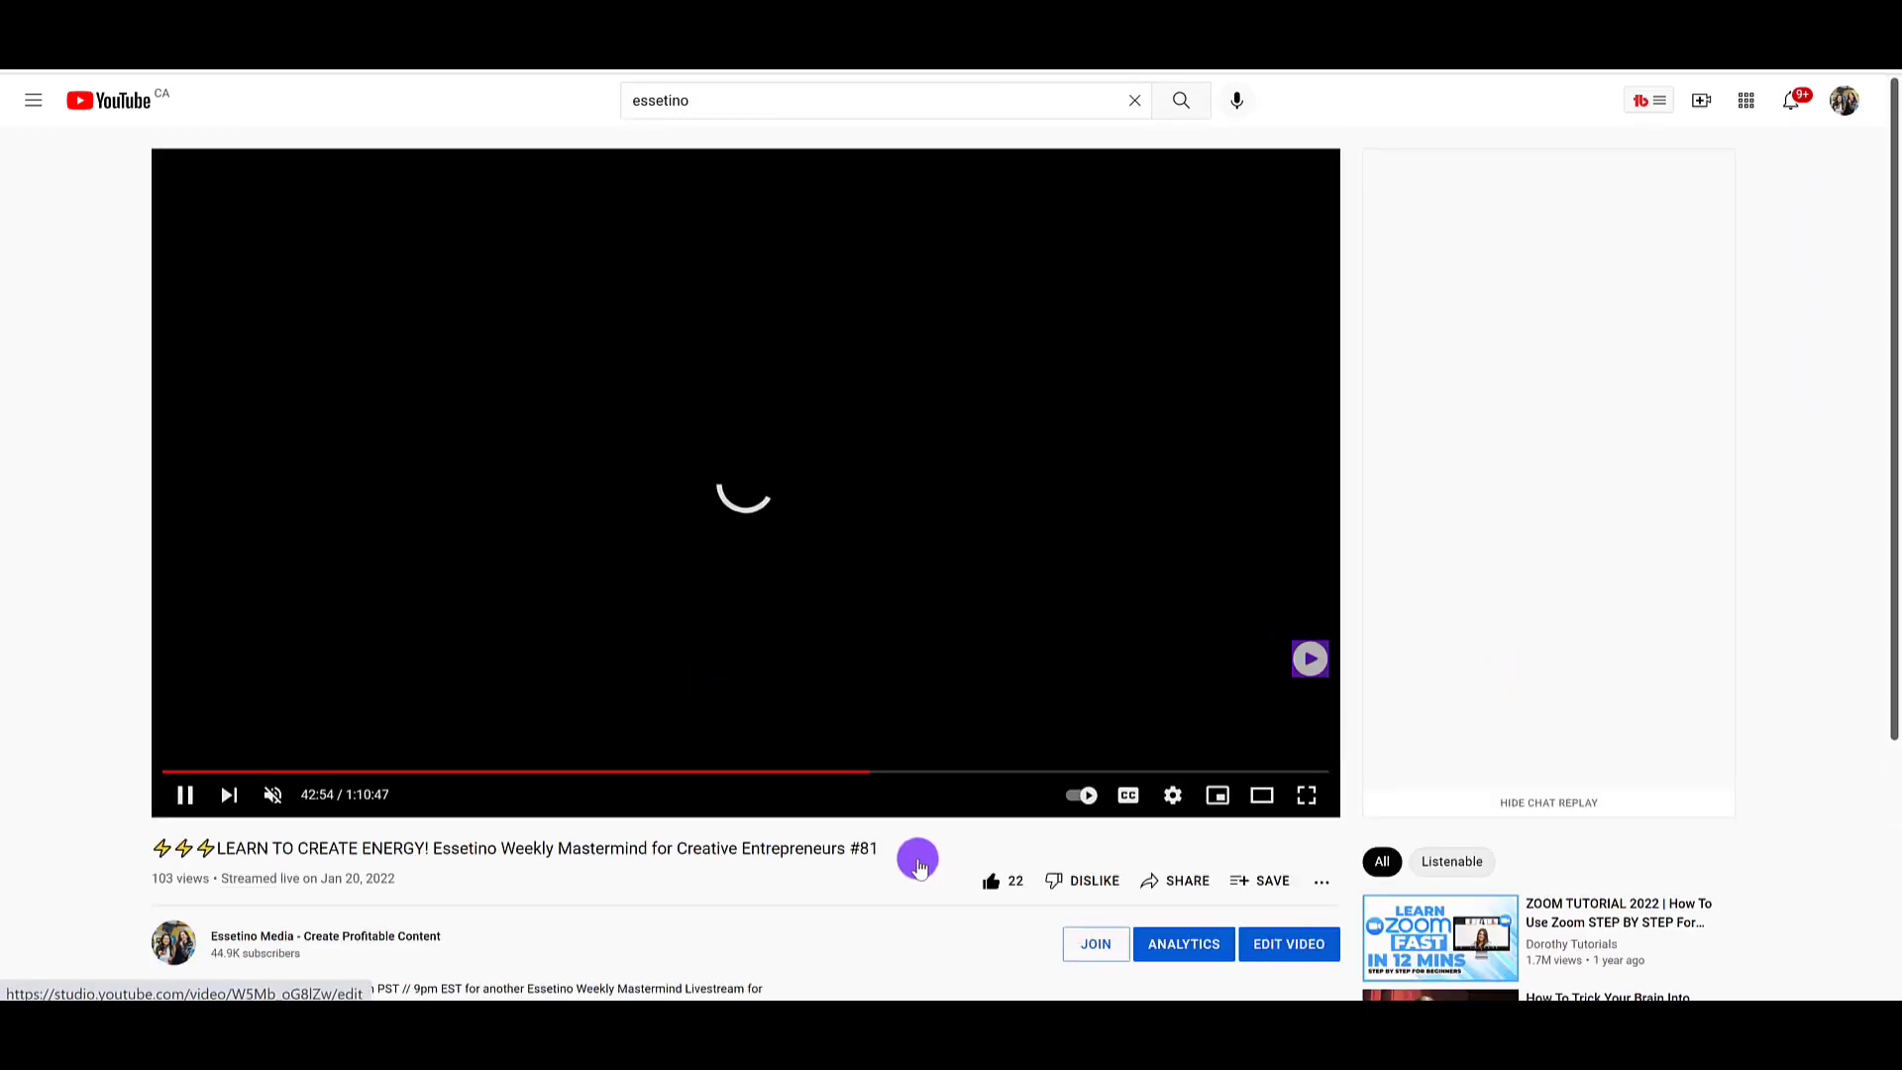
pyautogui.click(849, 853)
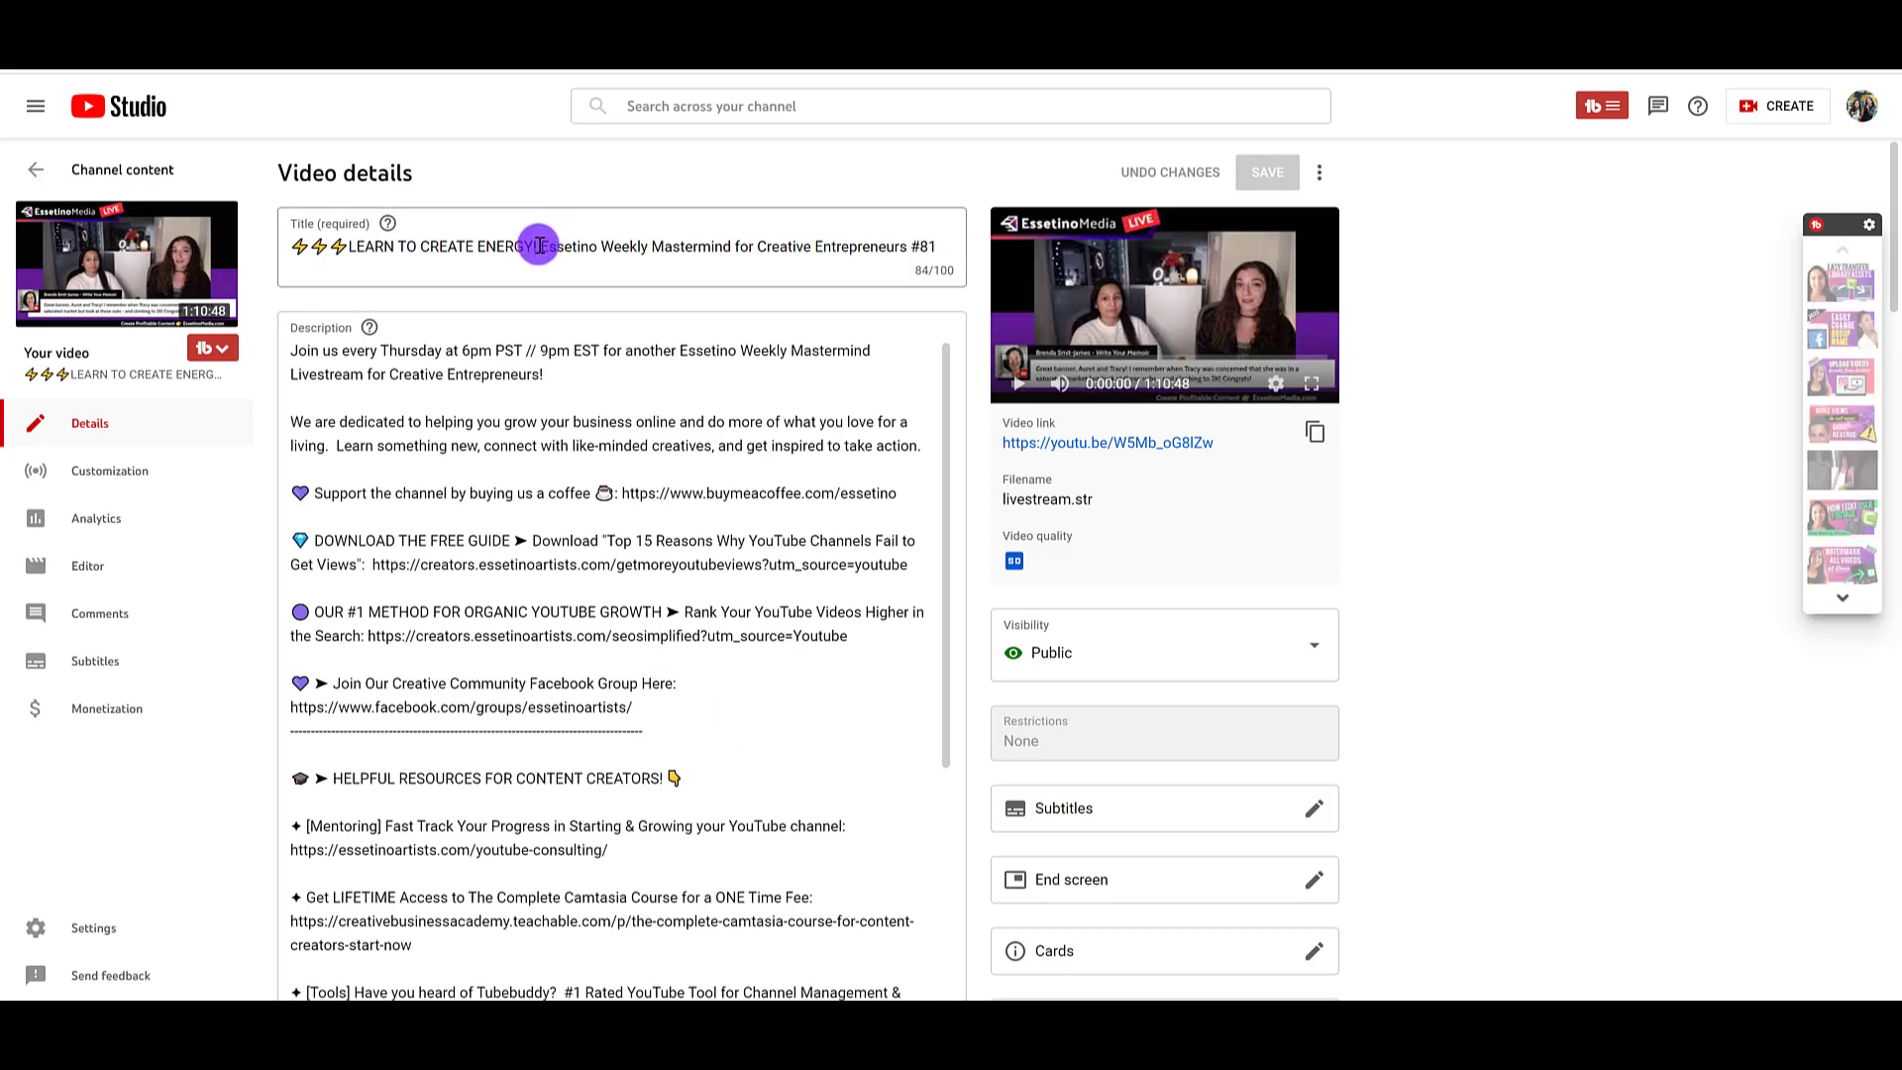
pyautogui.moveTo(535, 247); pyautogui.dragTo(299, 245)
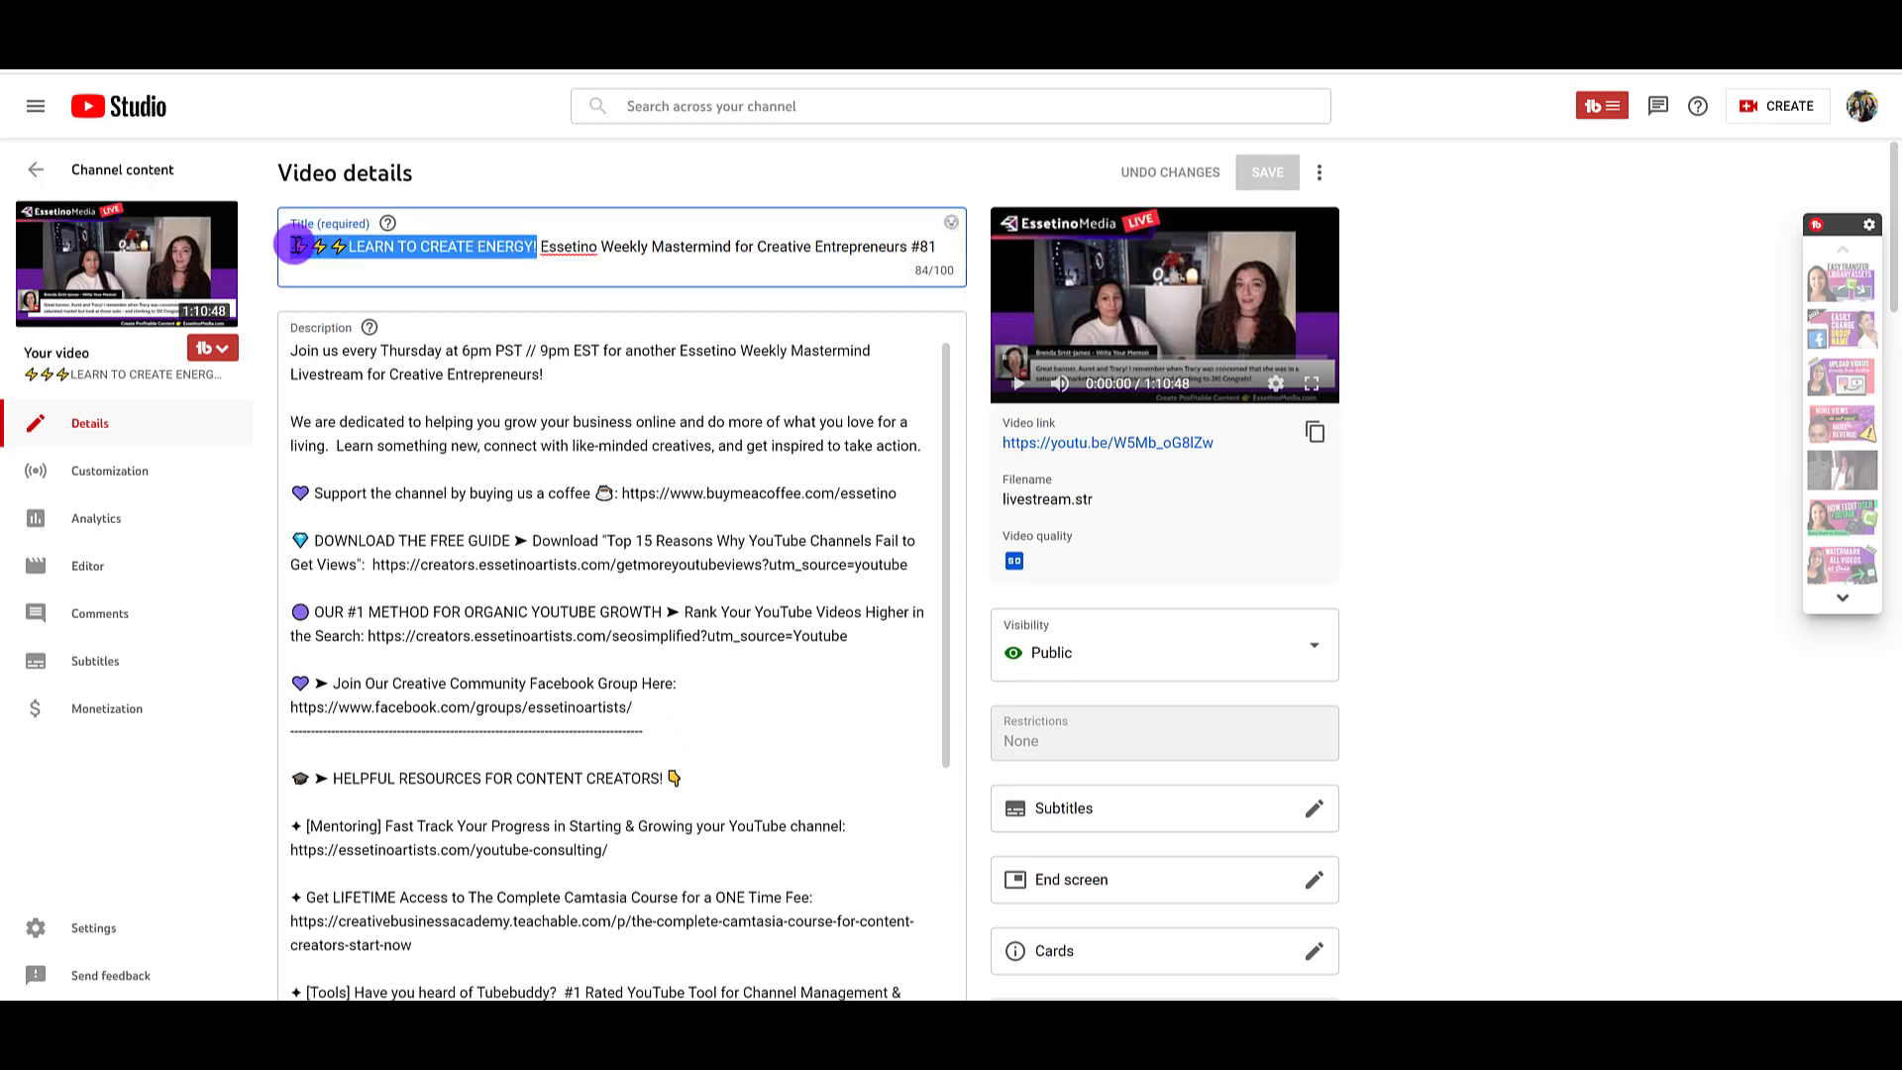
pyautogui.moveTo(542, 249); pyautogui.dragTo(950, 239)
pyautogui.hotkey('ctrl', 'c')
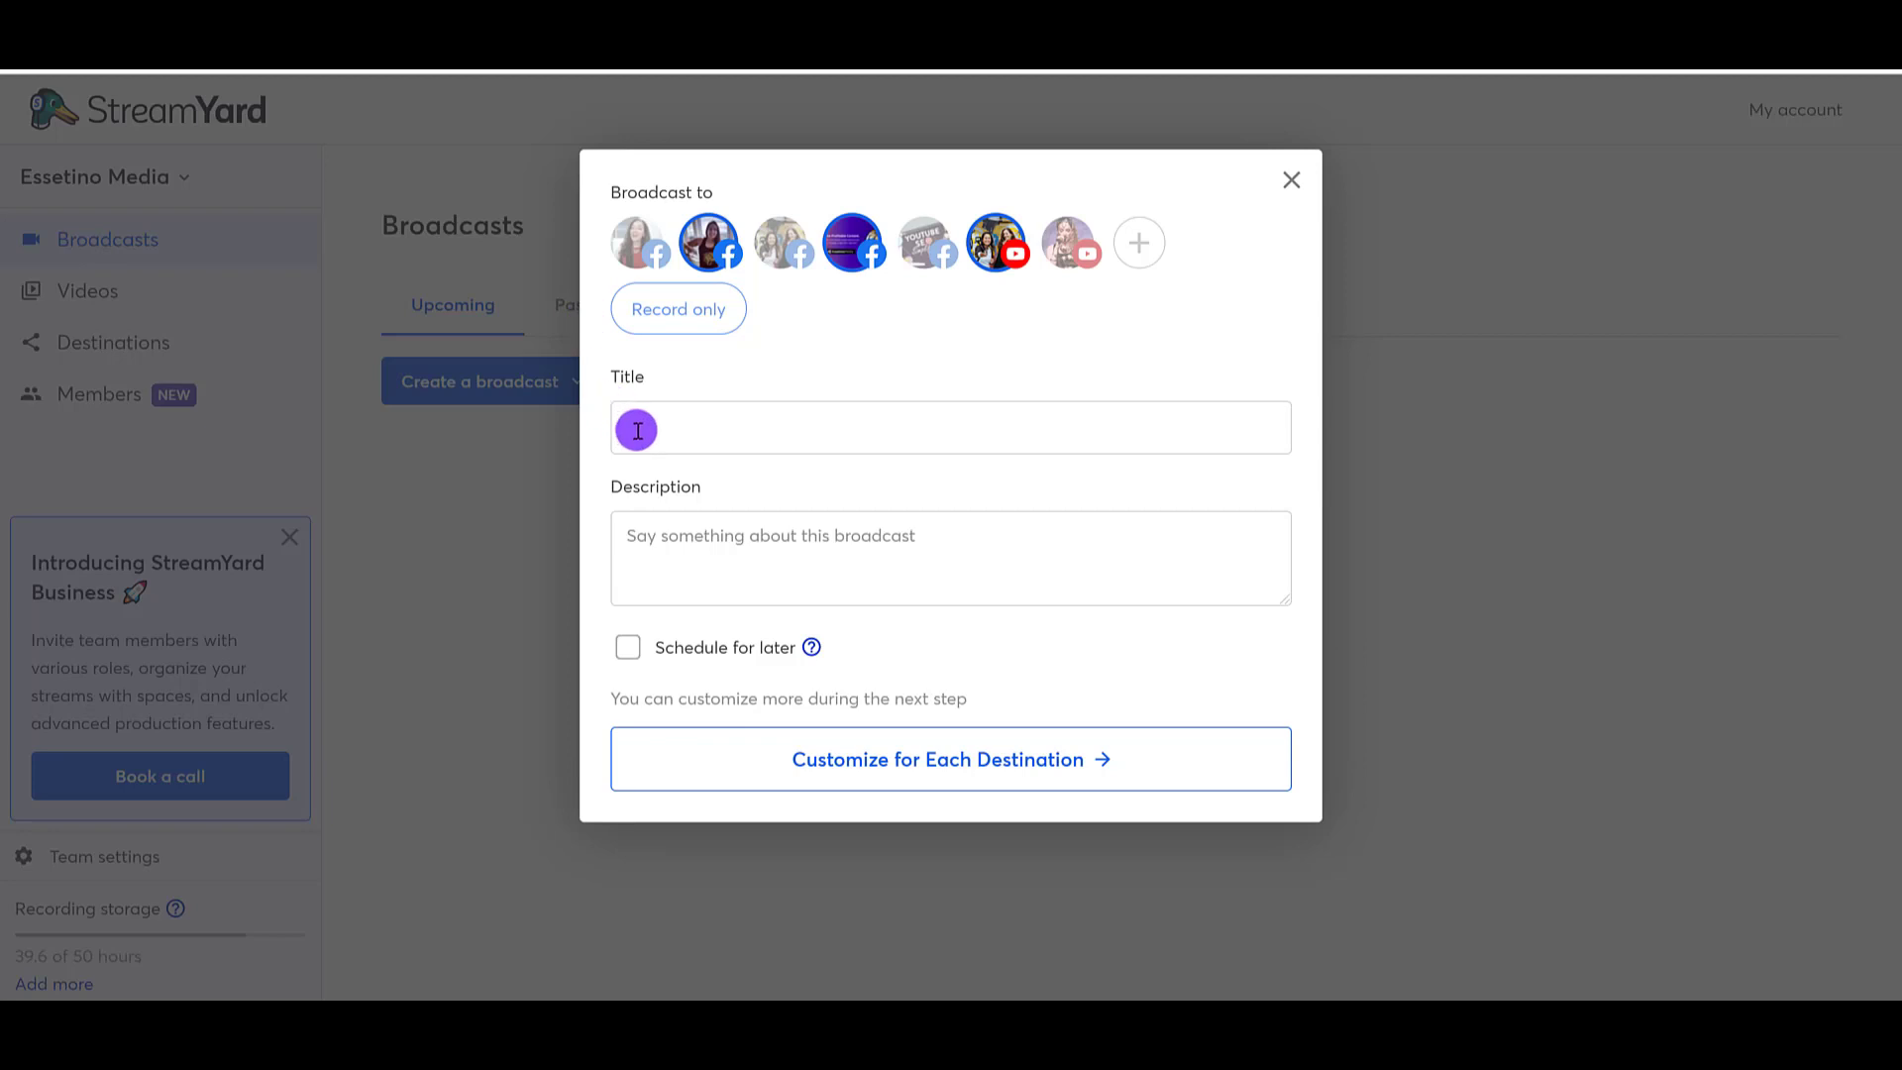
# Step: Back in StreamYard, paste the copied title into the broadcast and make it "Essetino Weekly Mastermind for Creative Entrepreneurs #82"
pyautogui.click(658, 429)
pyautogui.hotkey('ctrl', 'v')
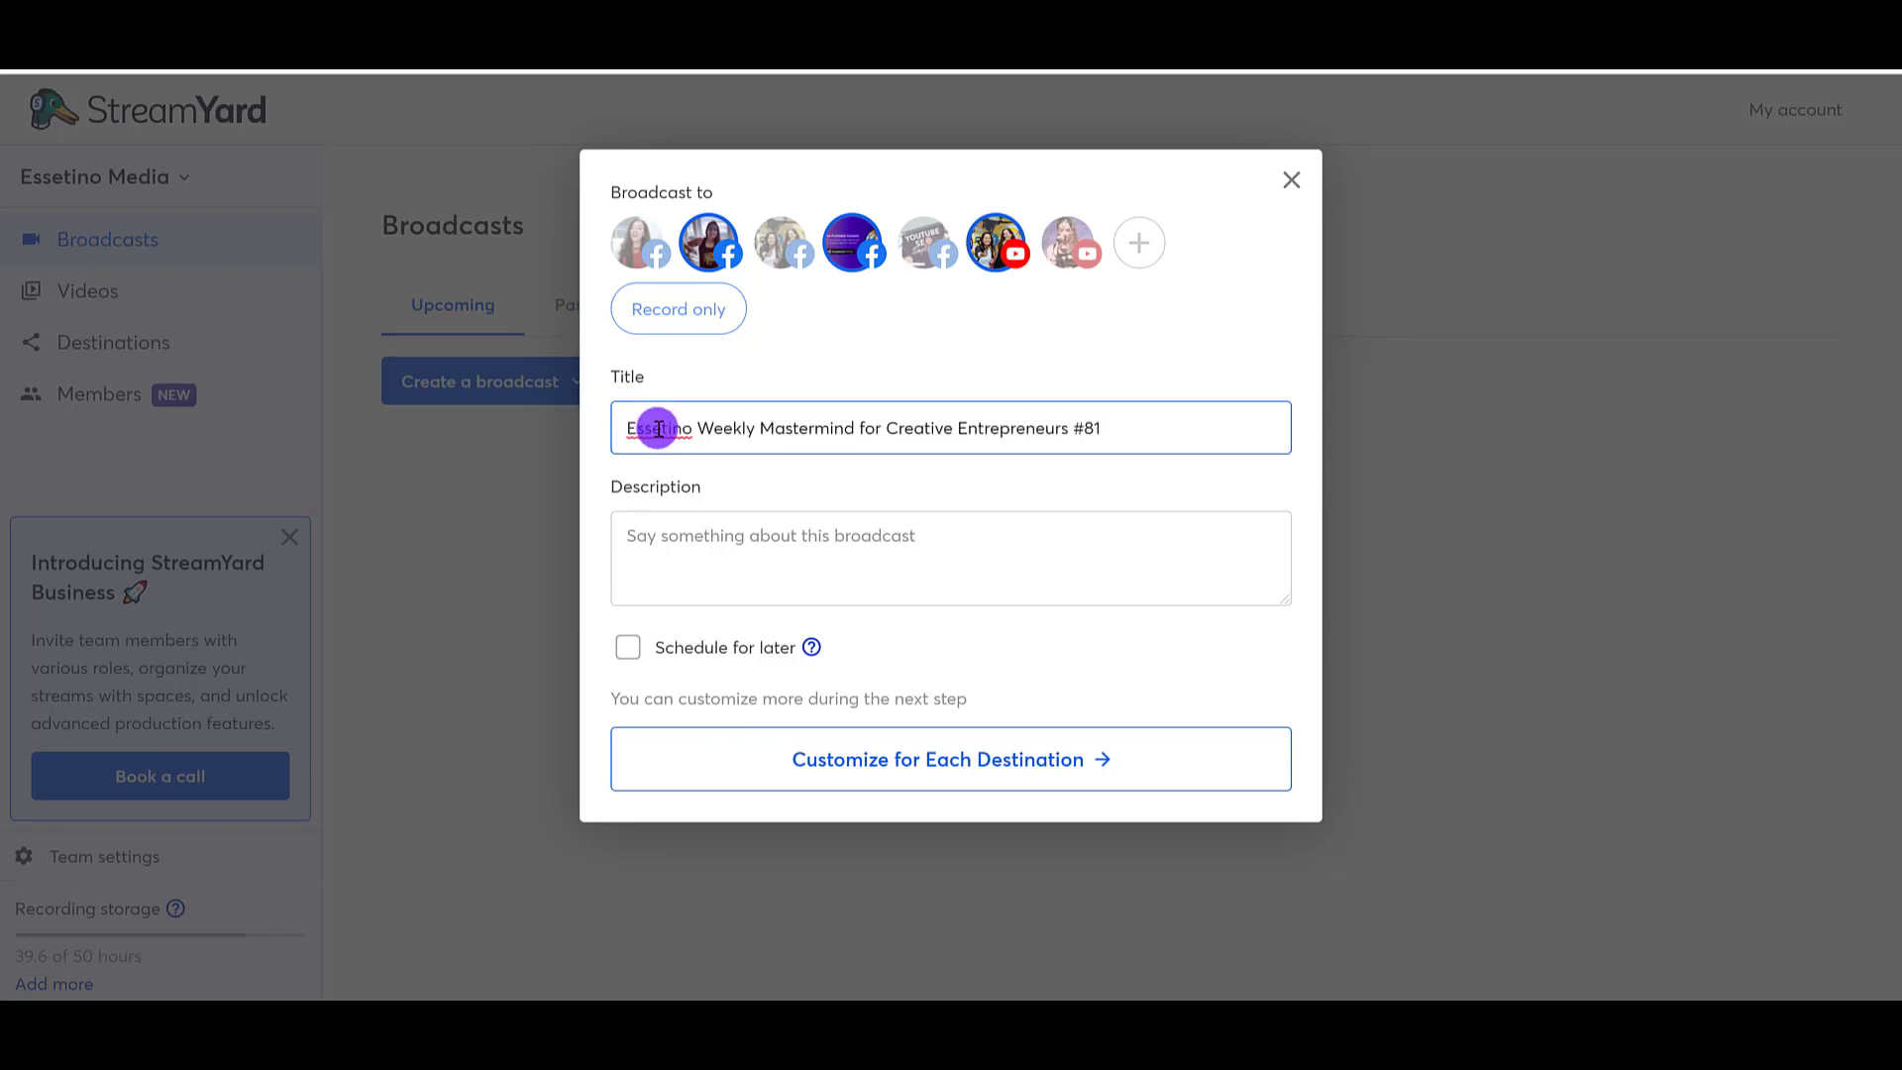
pyautogui.press('BackSpace')
pyautogui.write('2')
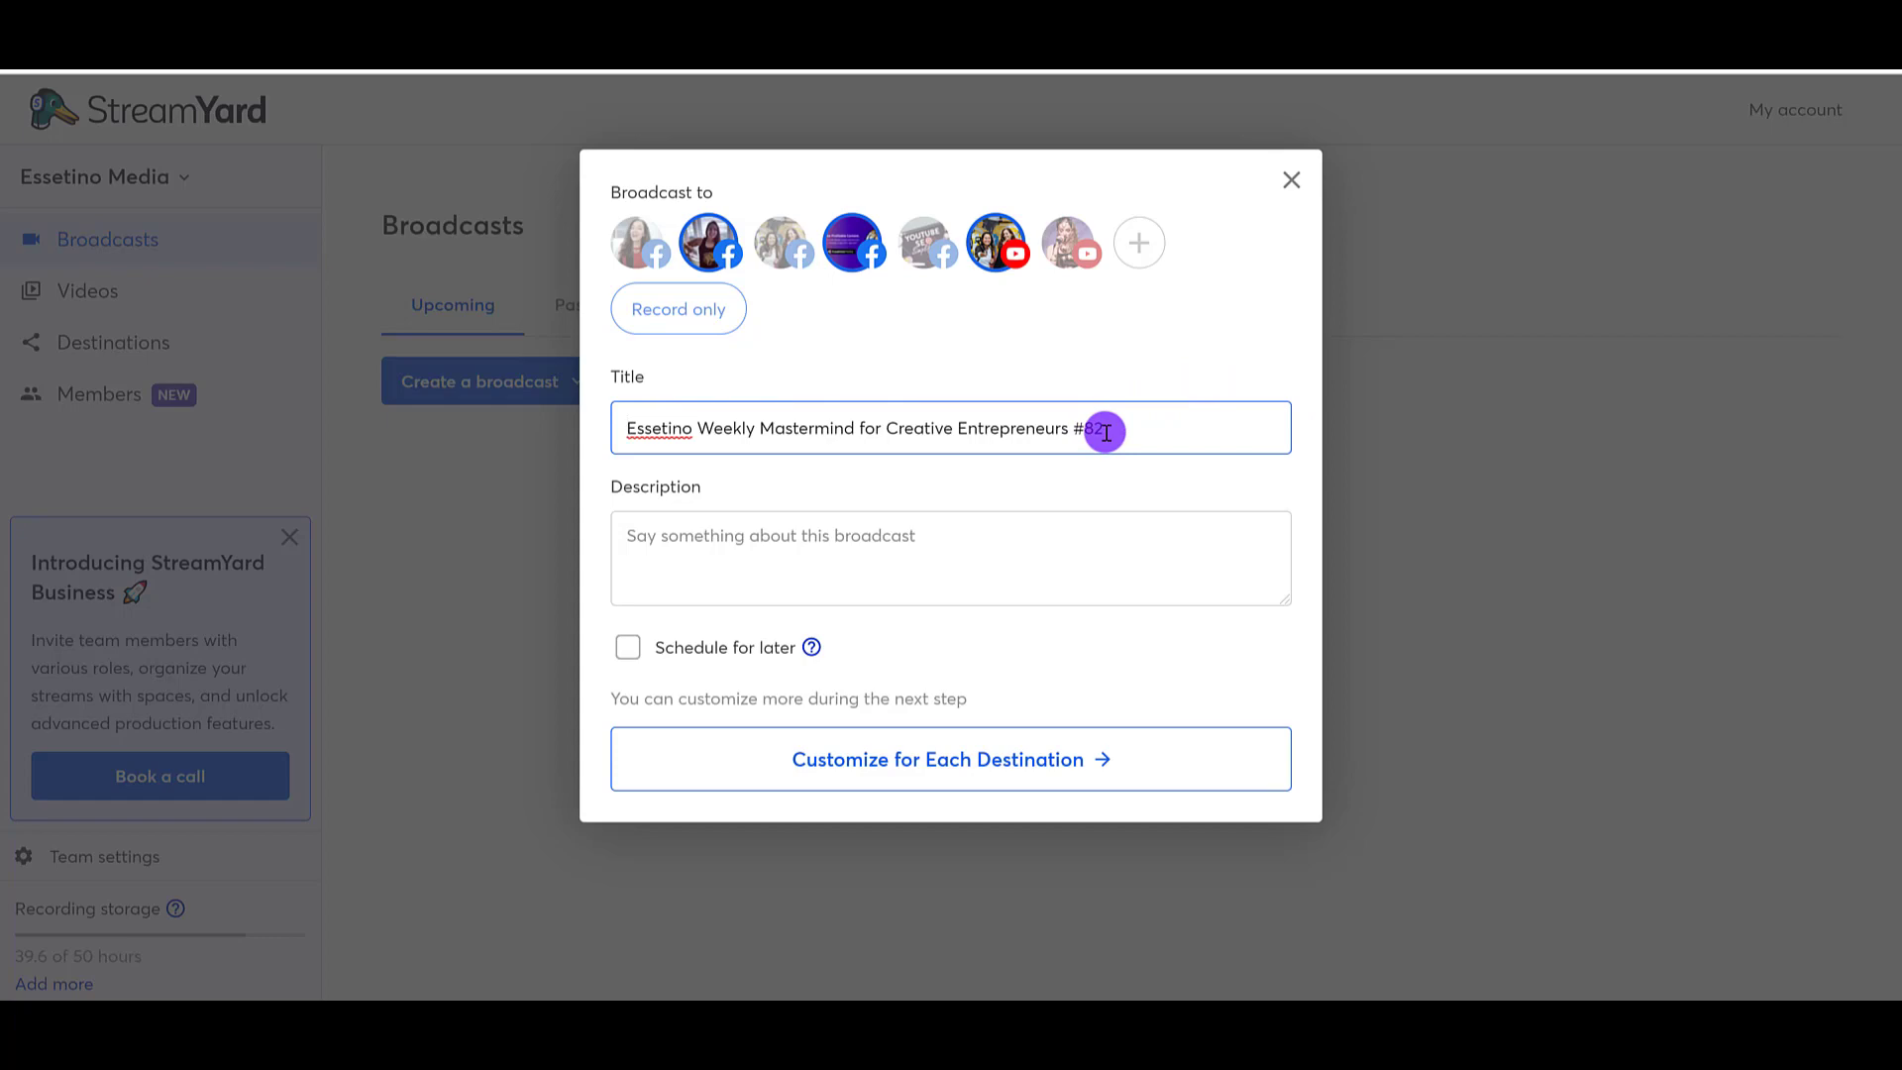
# Step: Copy the explosion and bomb emojis from the "Break Through Your Ceiling" video title in YouTube Studio to the start of the broadcast title
pyautogui.click(618, 445)
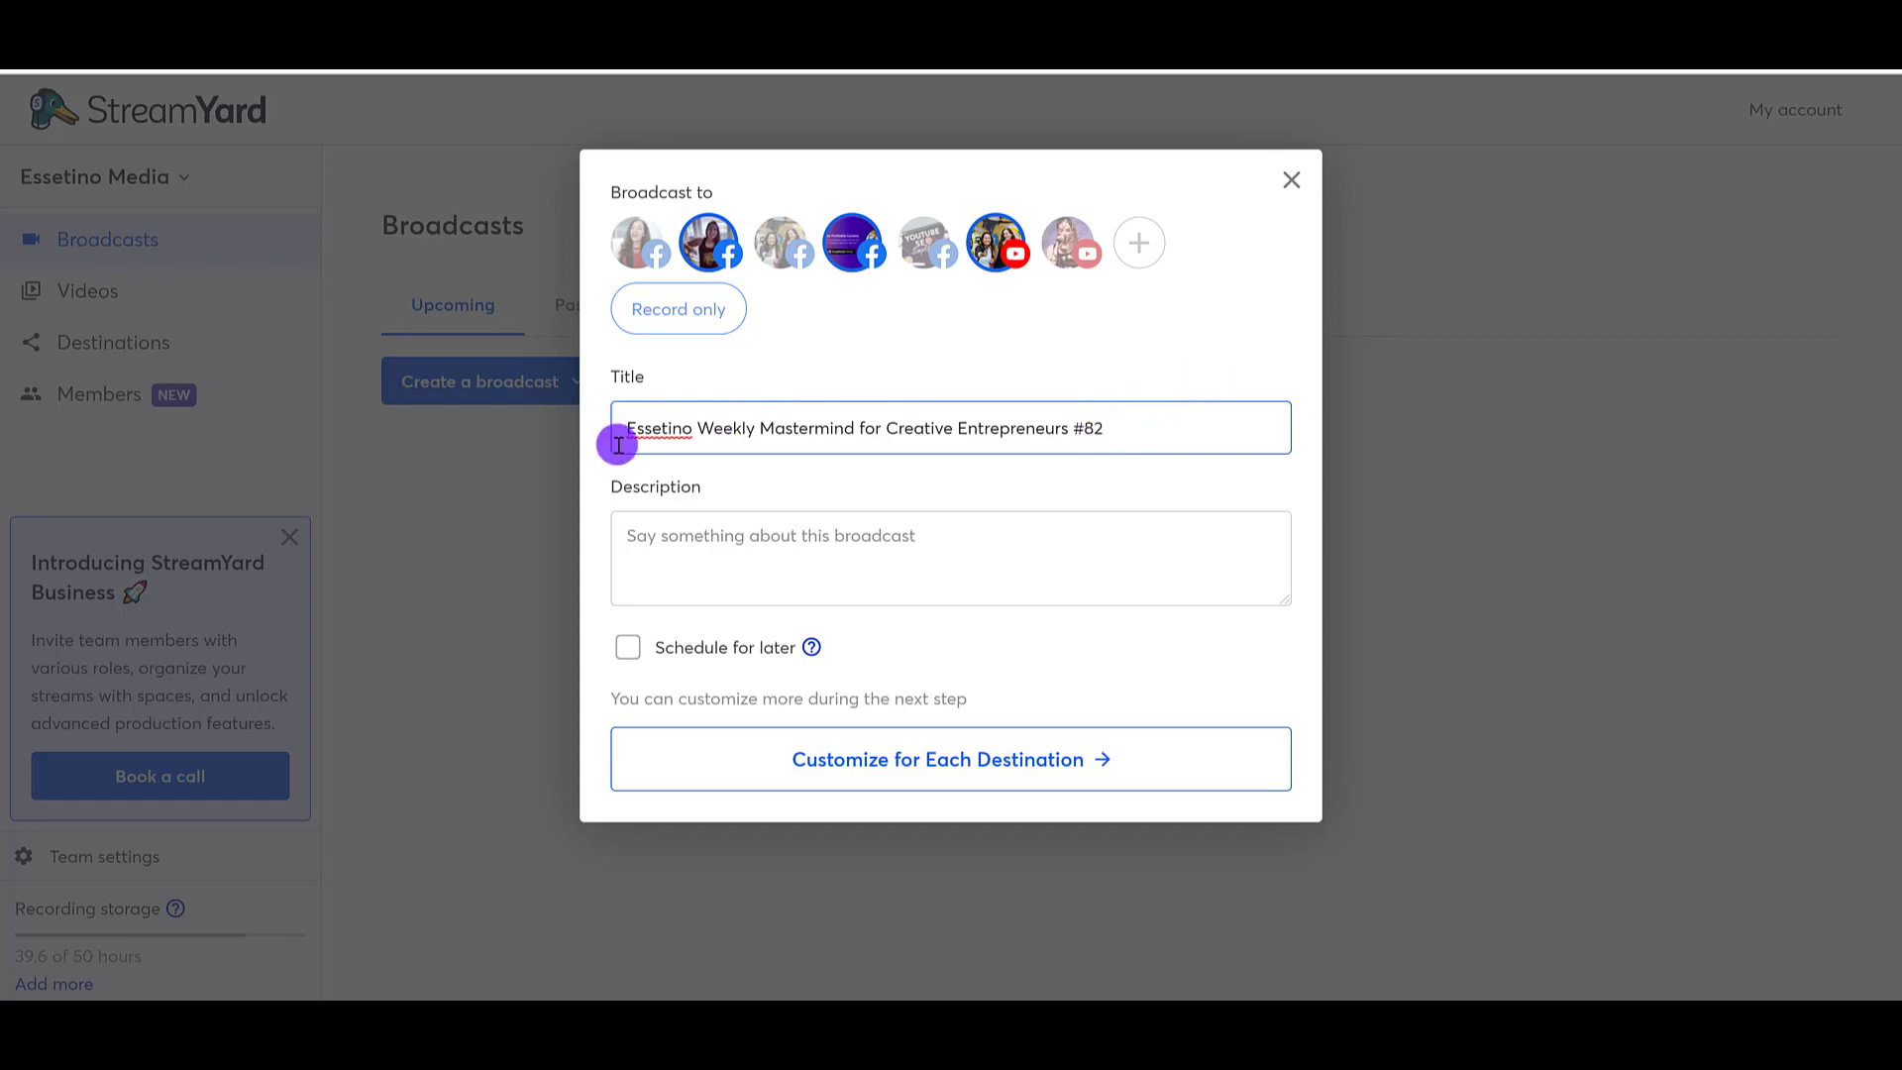
pyautogui.doubleClick(619, 445)
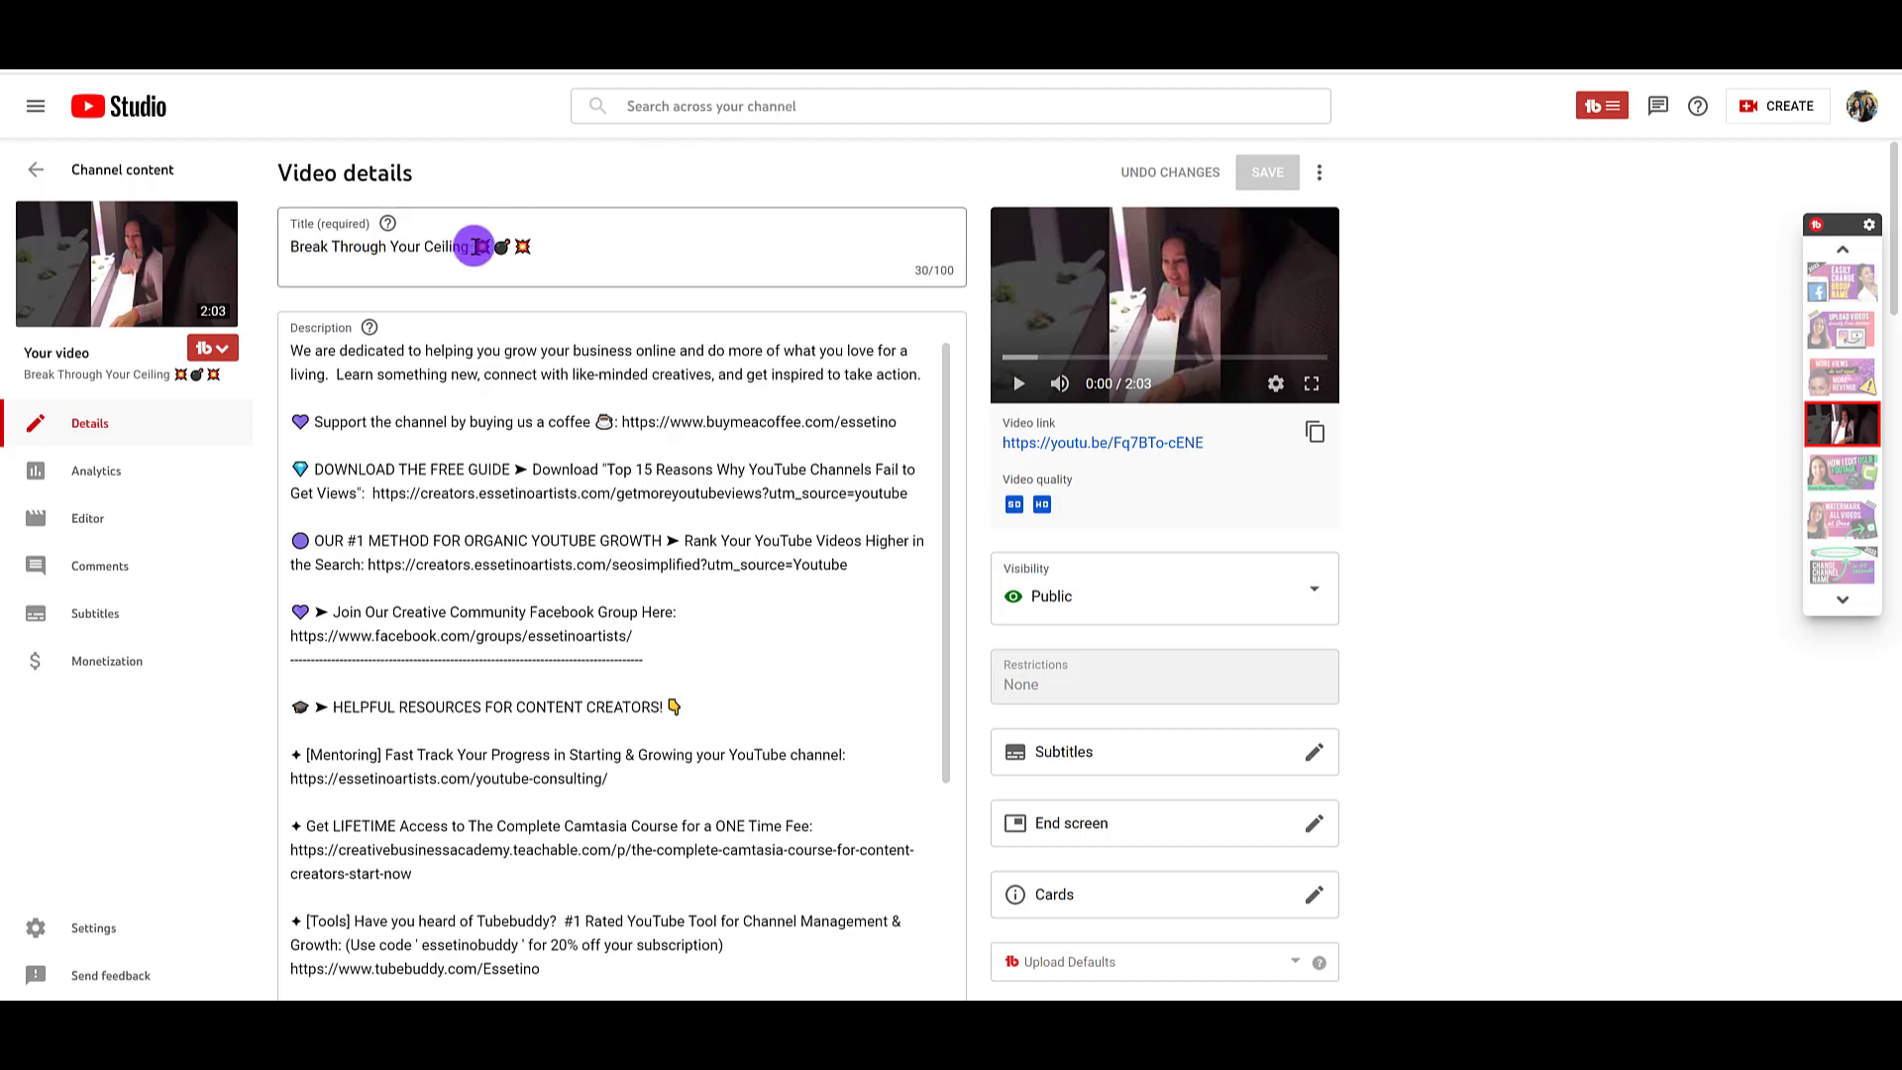
pyautogui.moveTo(472, 247); pyautogui.dragTo(540, 247)
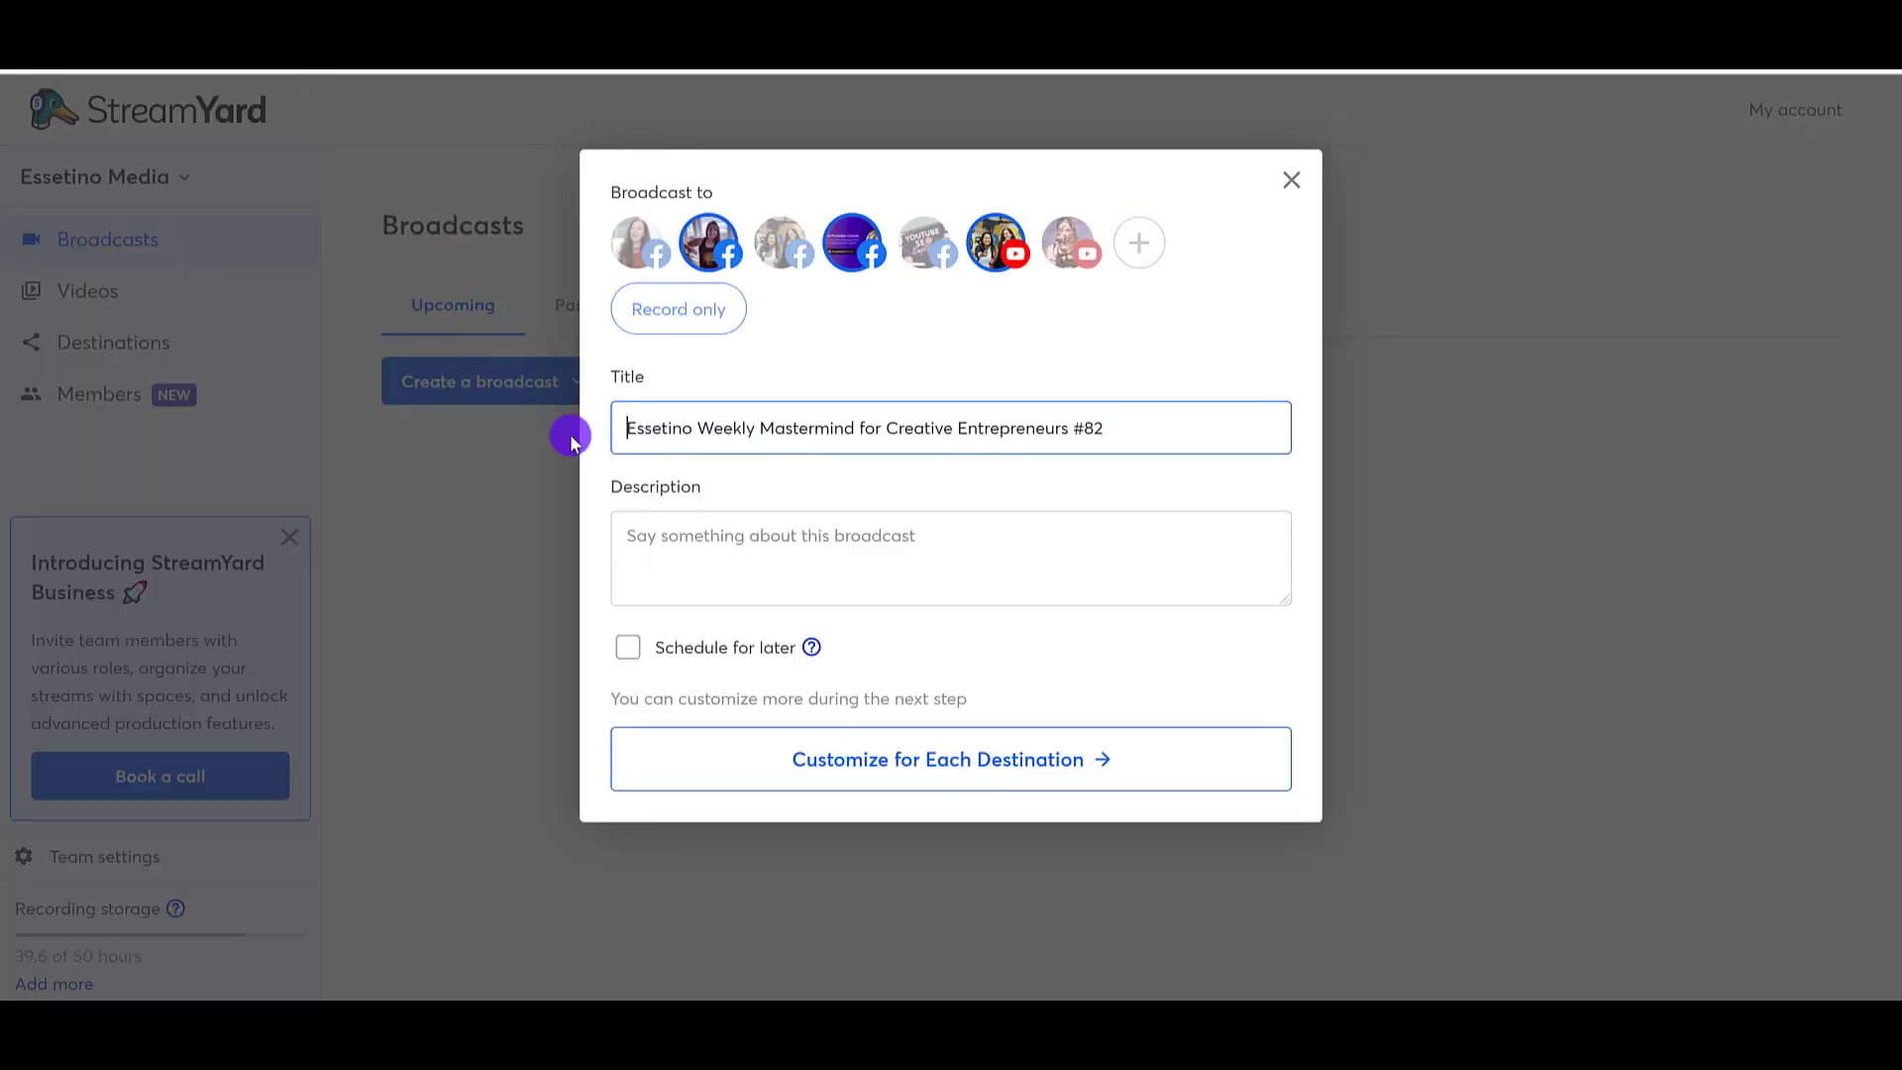
pyautogui.write('💥 💣 💥')
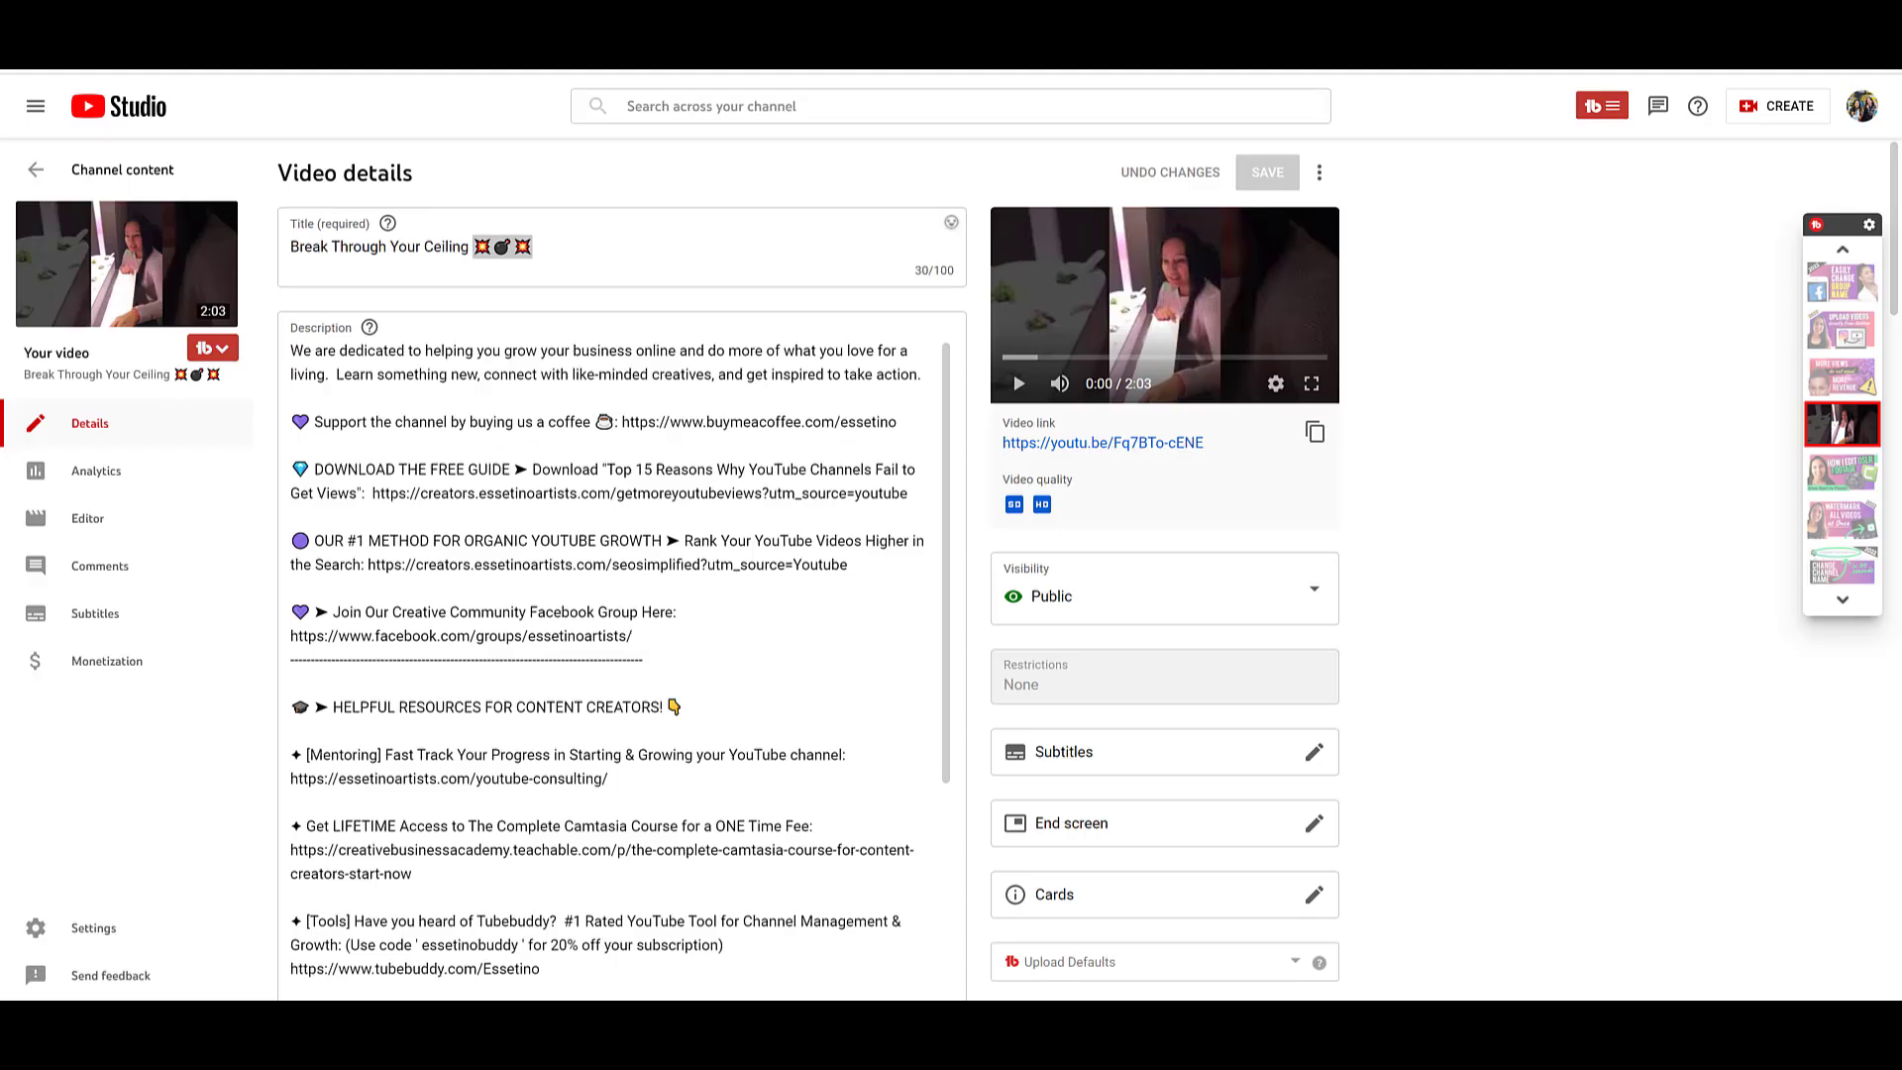
# Step: Add "REMOVE YOUR DOME" in capitals between the emojis and "Essetino" in the broadcast title
pyautogui.moveTo(290, 247); pyautogui.dragTo(480, 248)
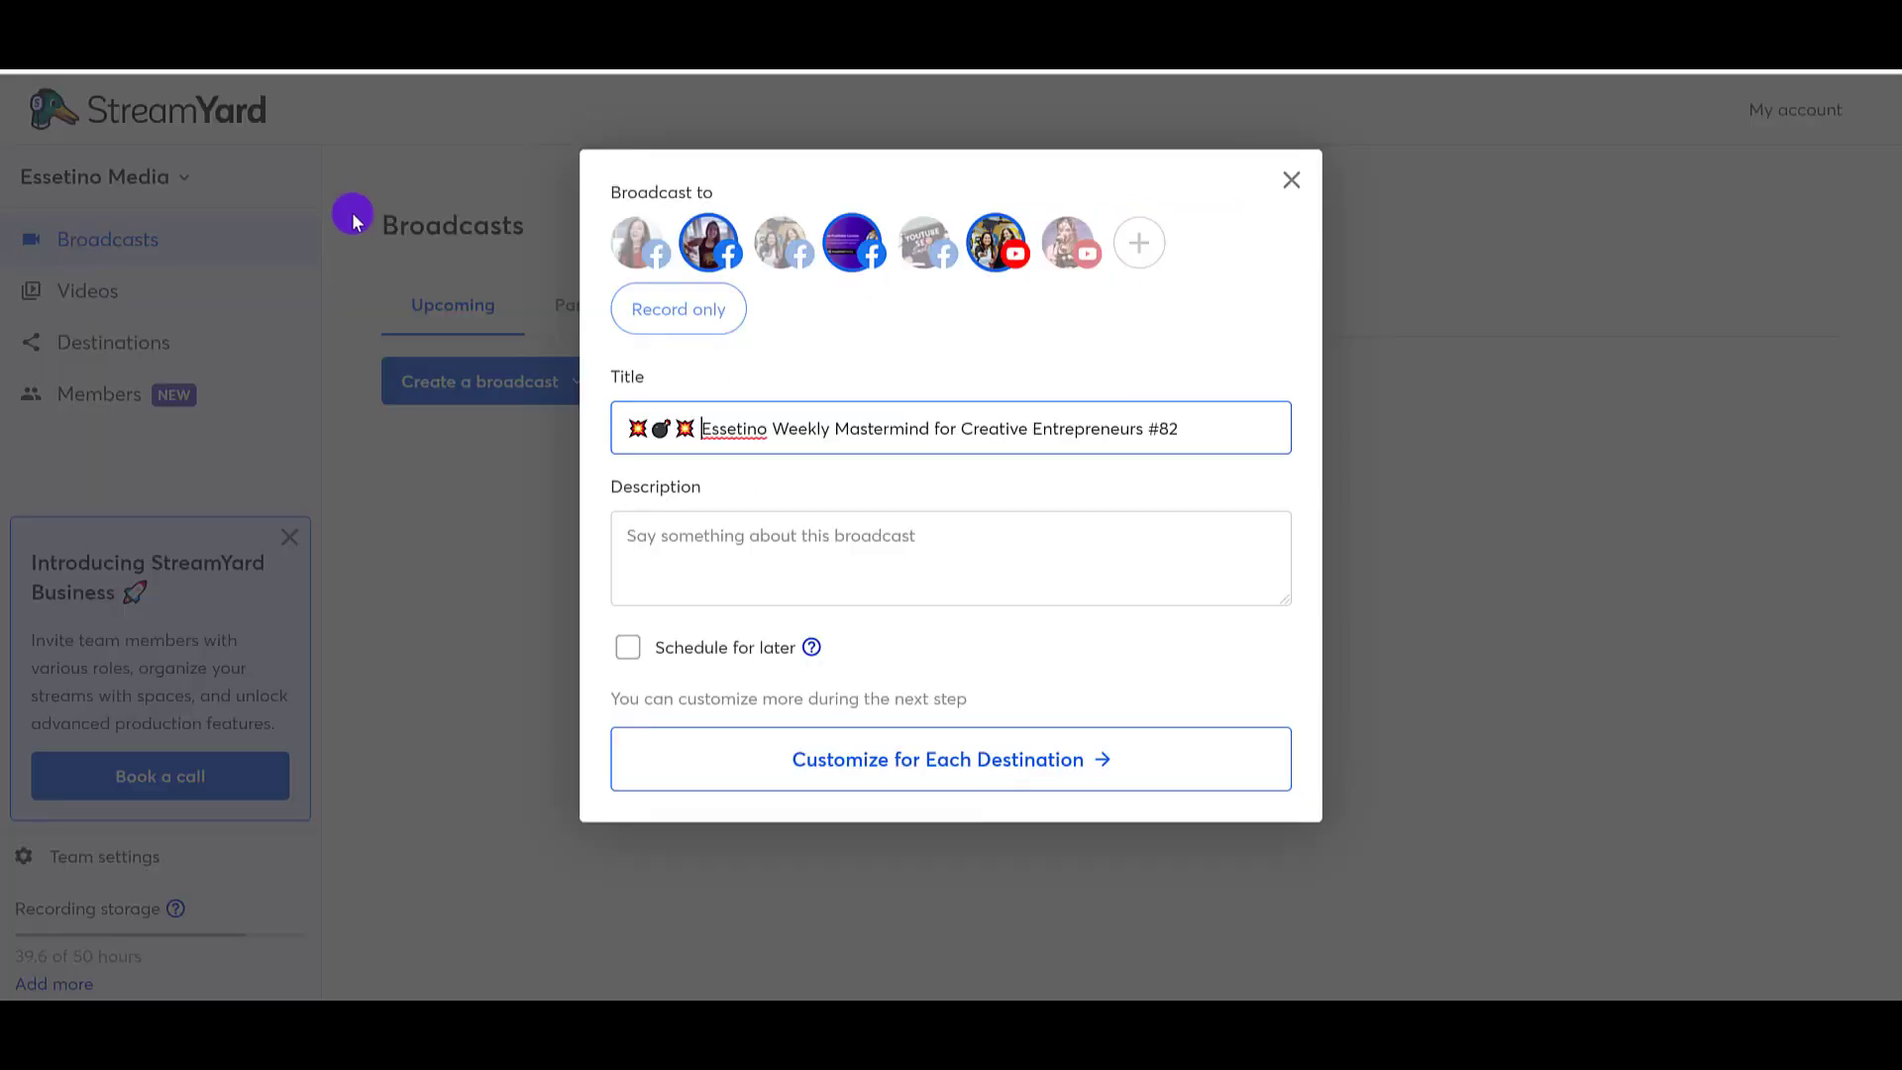
pyautogui.click(694, 428)
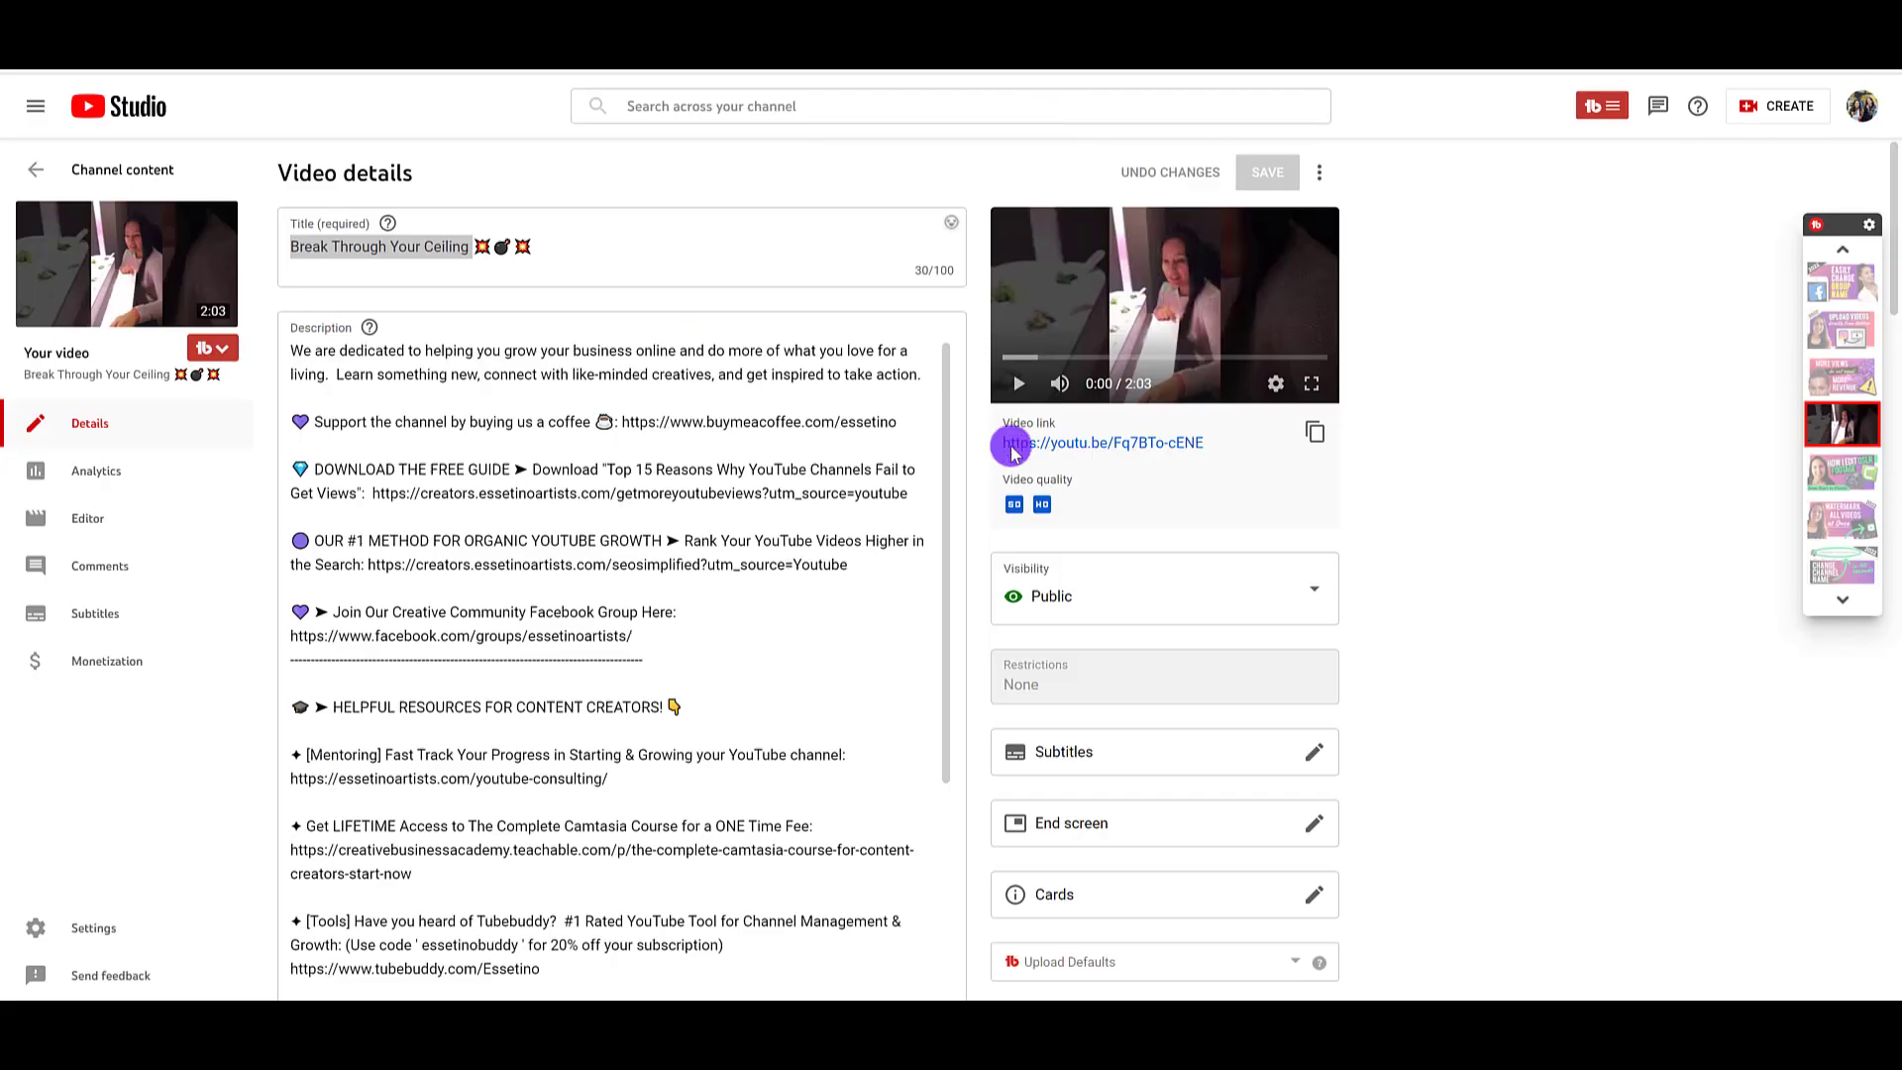
pyautogui.hotkey('shift', 'Home')
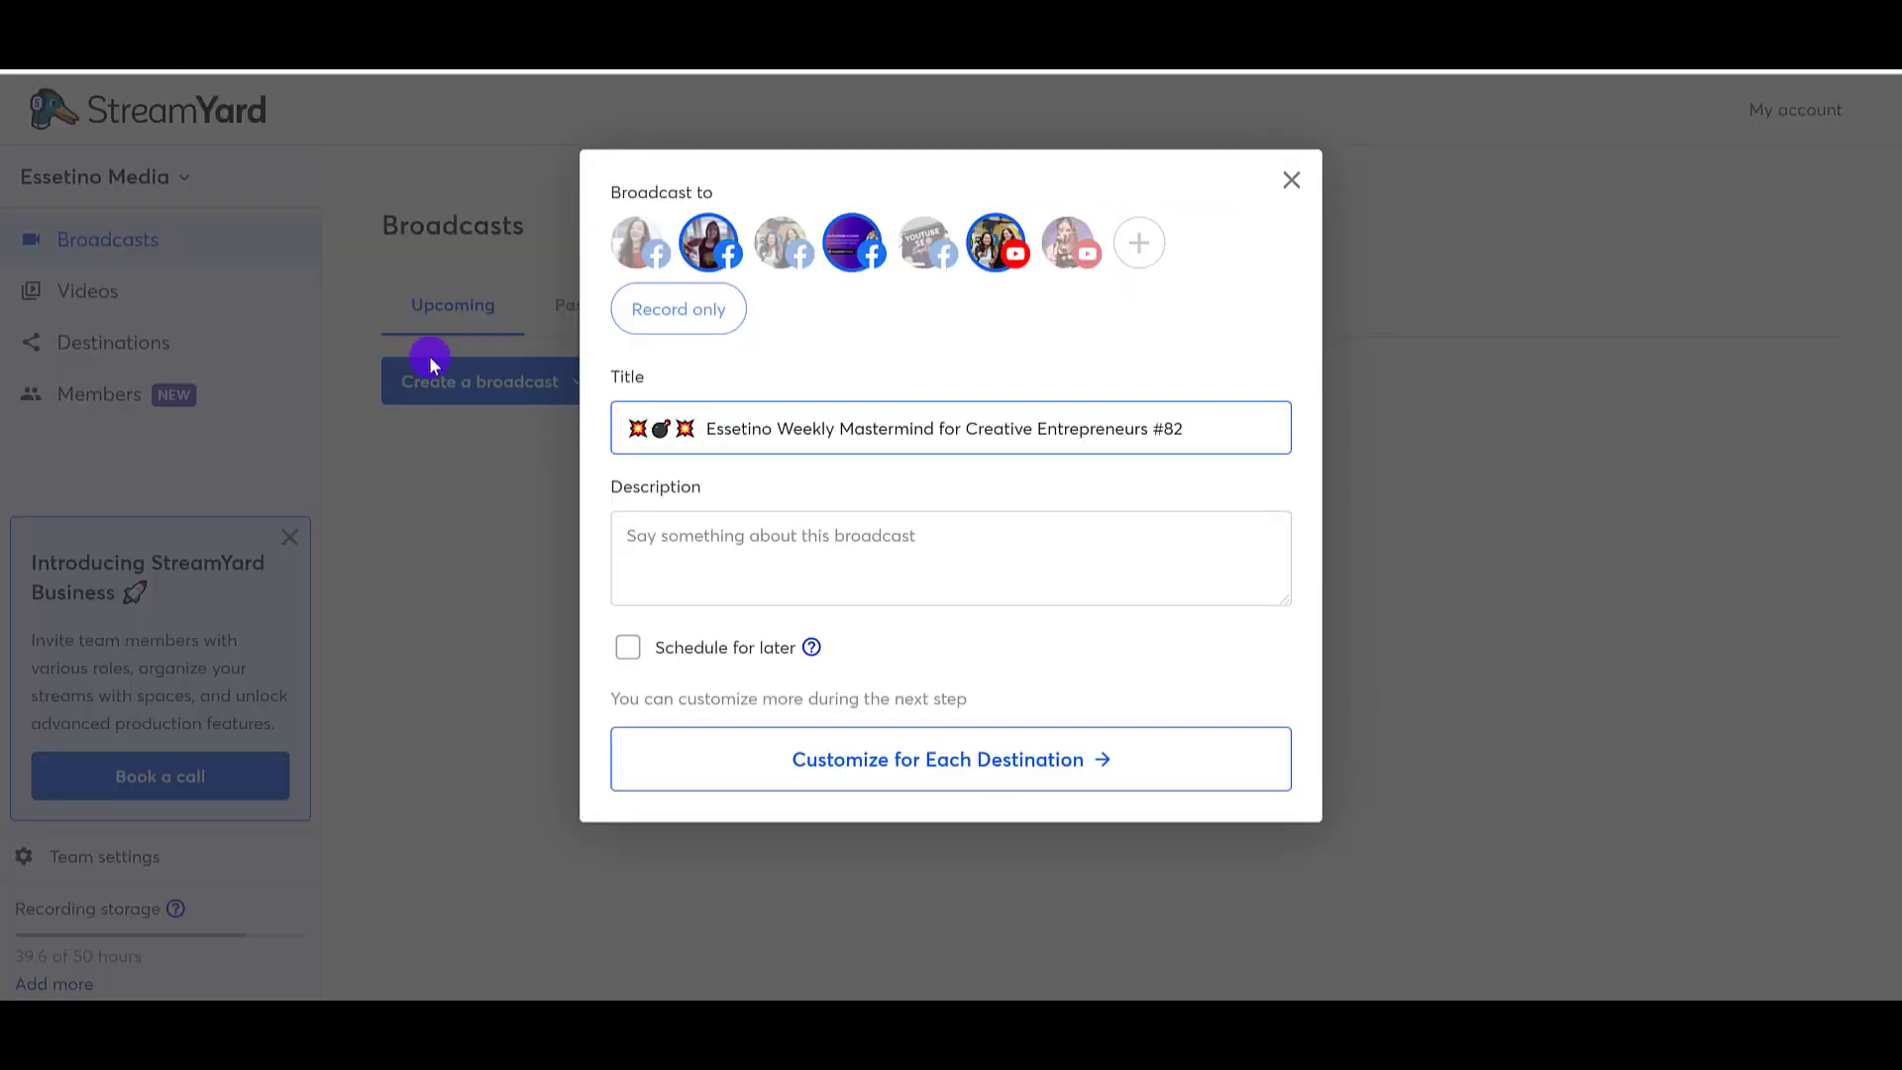
pyautogui.write('Remove')
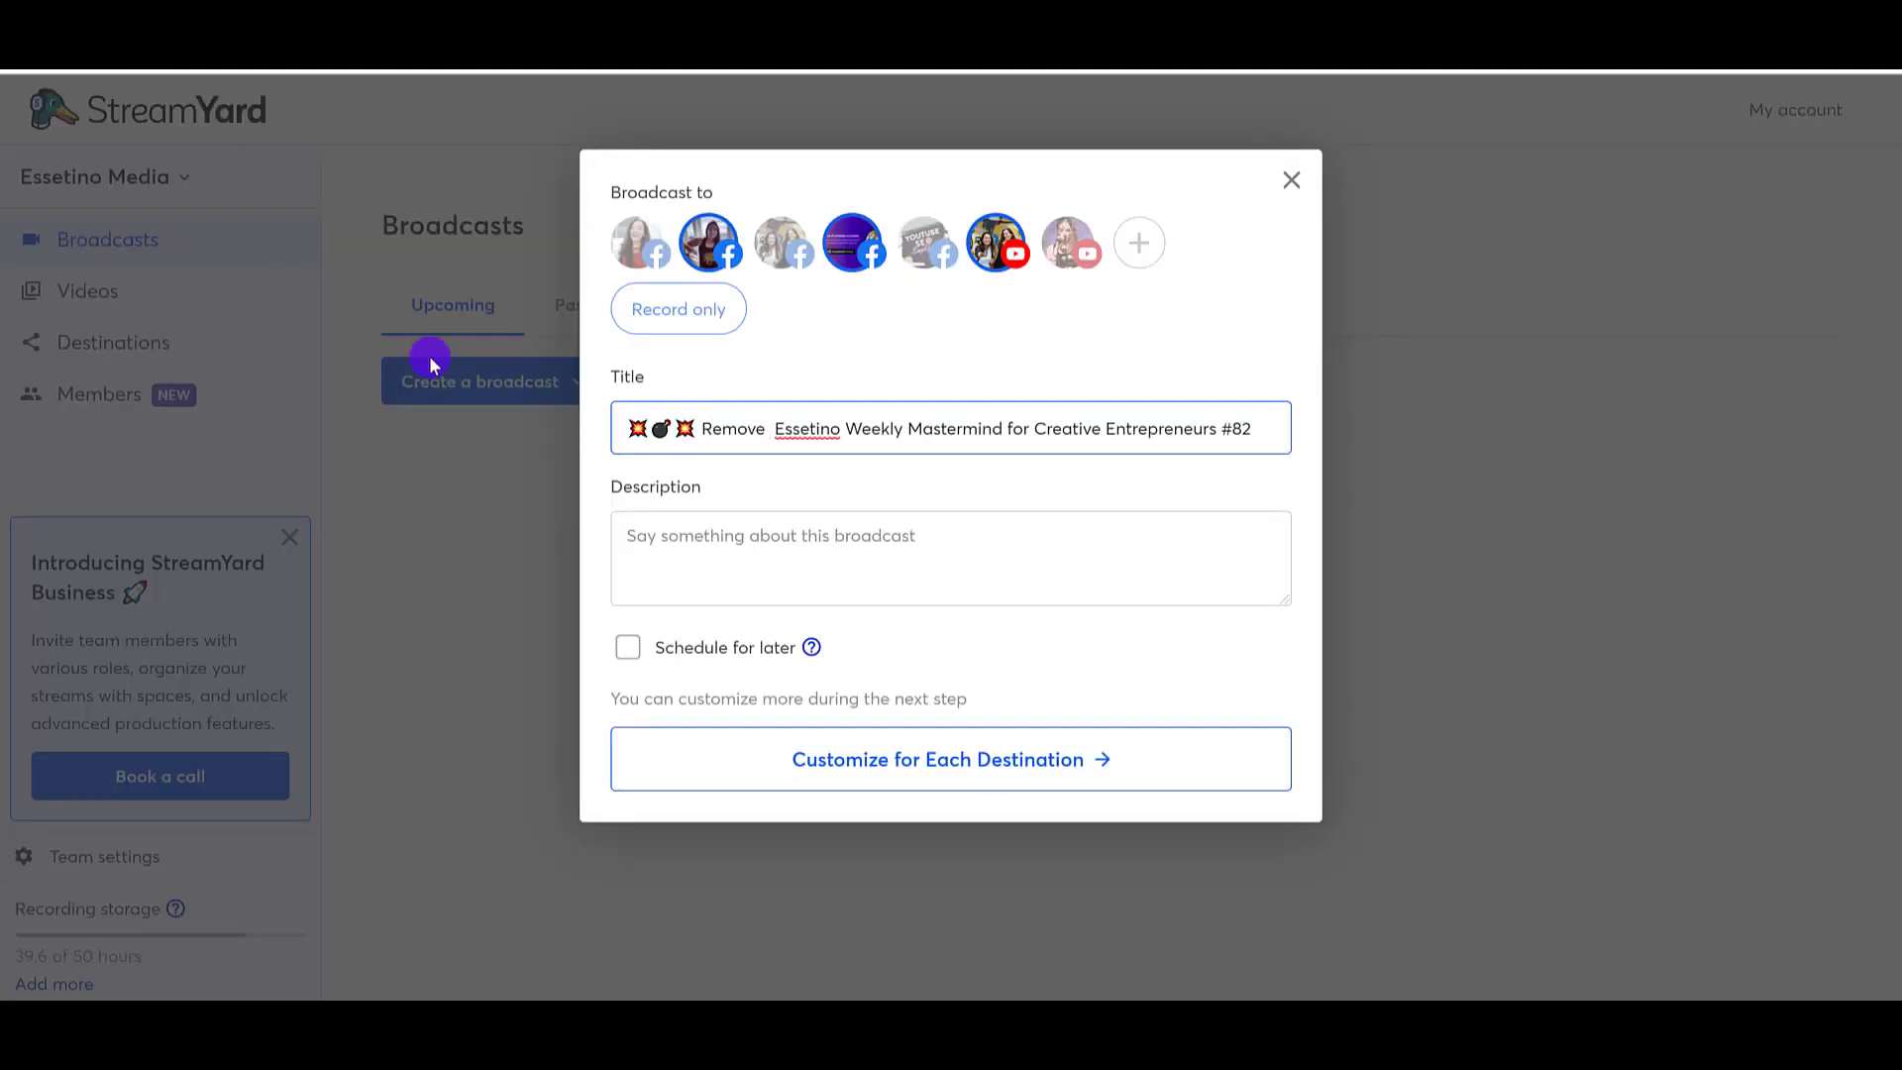
pyautogui.press('BackSpace')
pyautogui.press('BackSpace')
pyautogui.press('BackSpace')
pyautogui.press('BackSpace')
pyautogui.press('BackSpace')
pyautogui.press('BackSpace')
pyautogui.write('EMO')
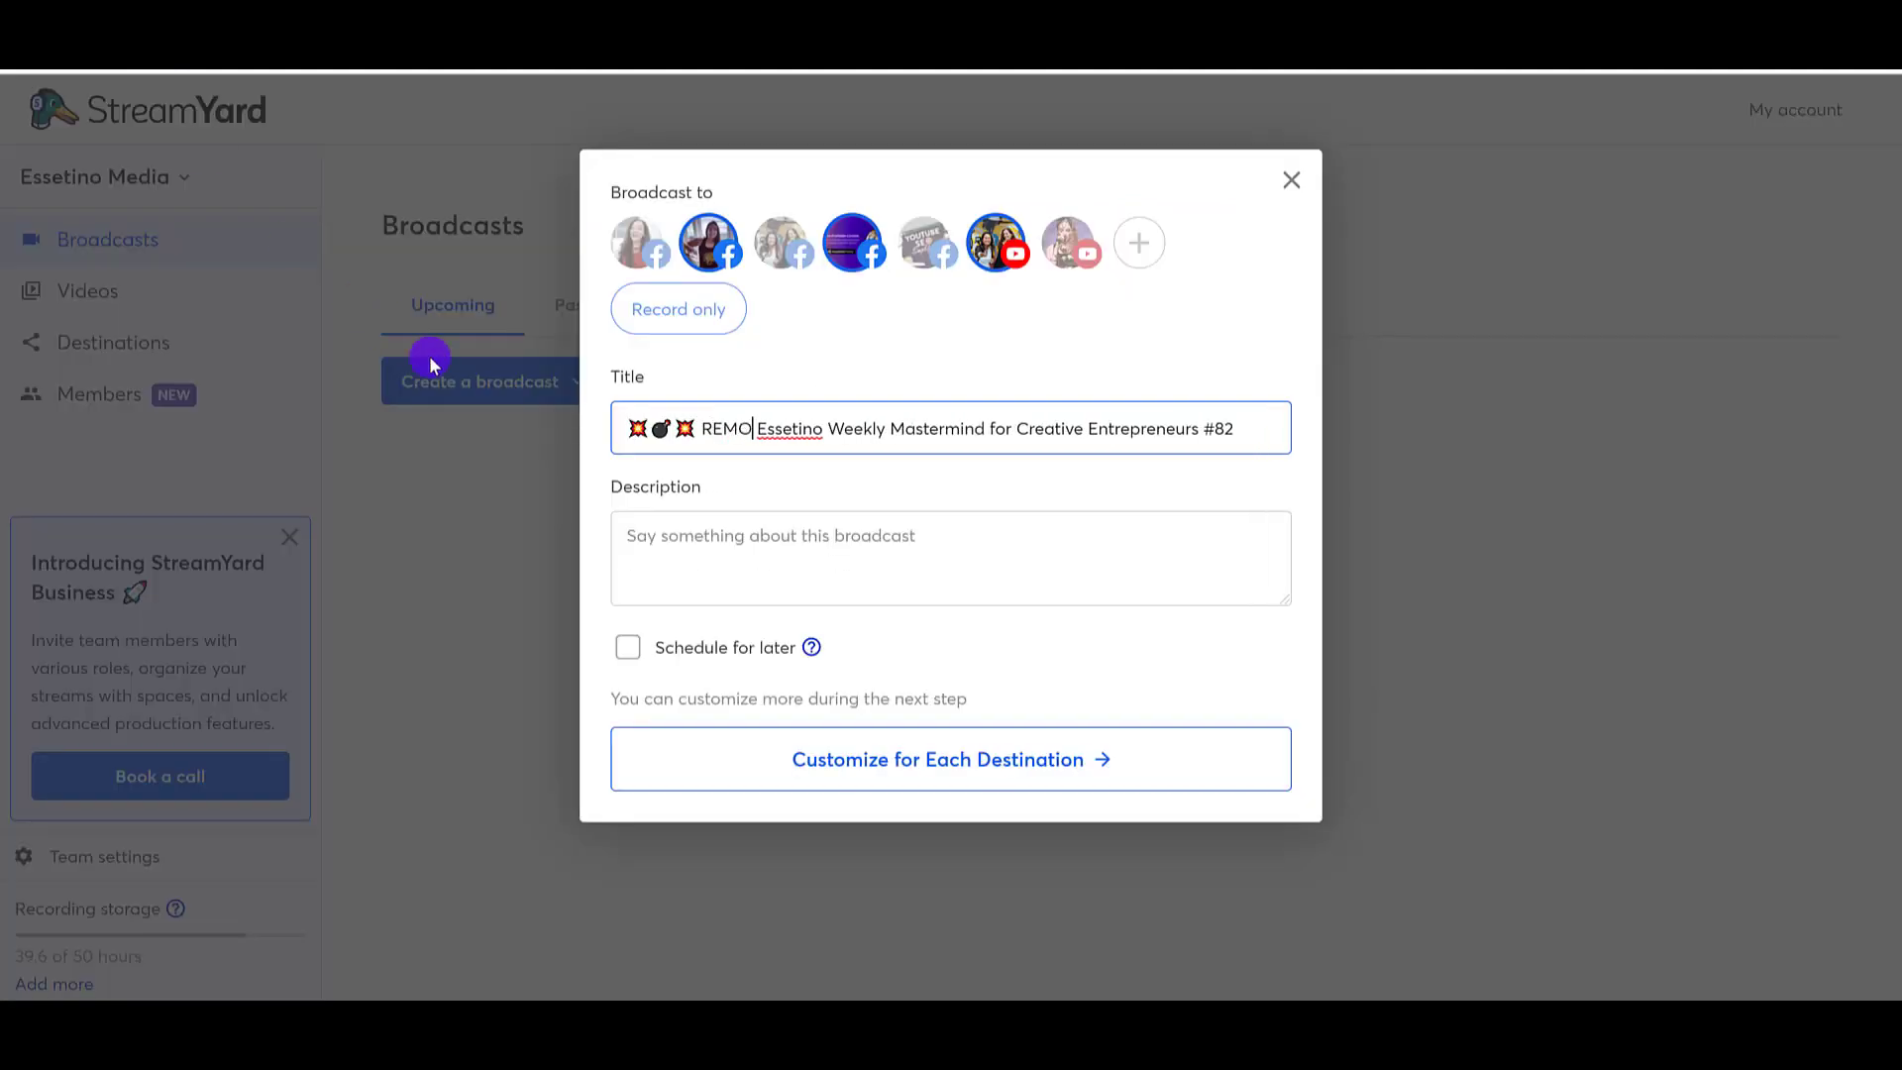
pyautogui.write('VE YOUR ')
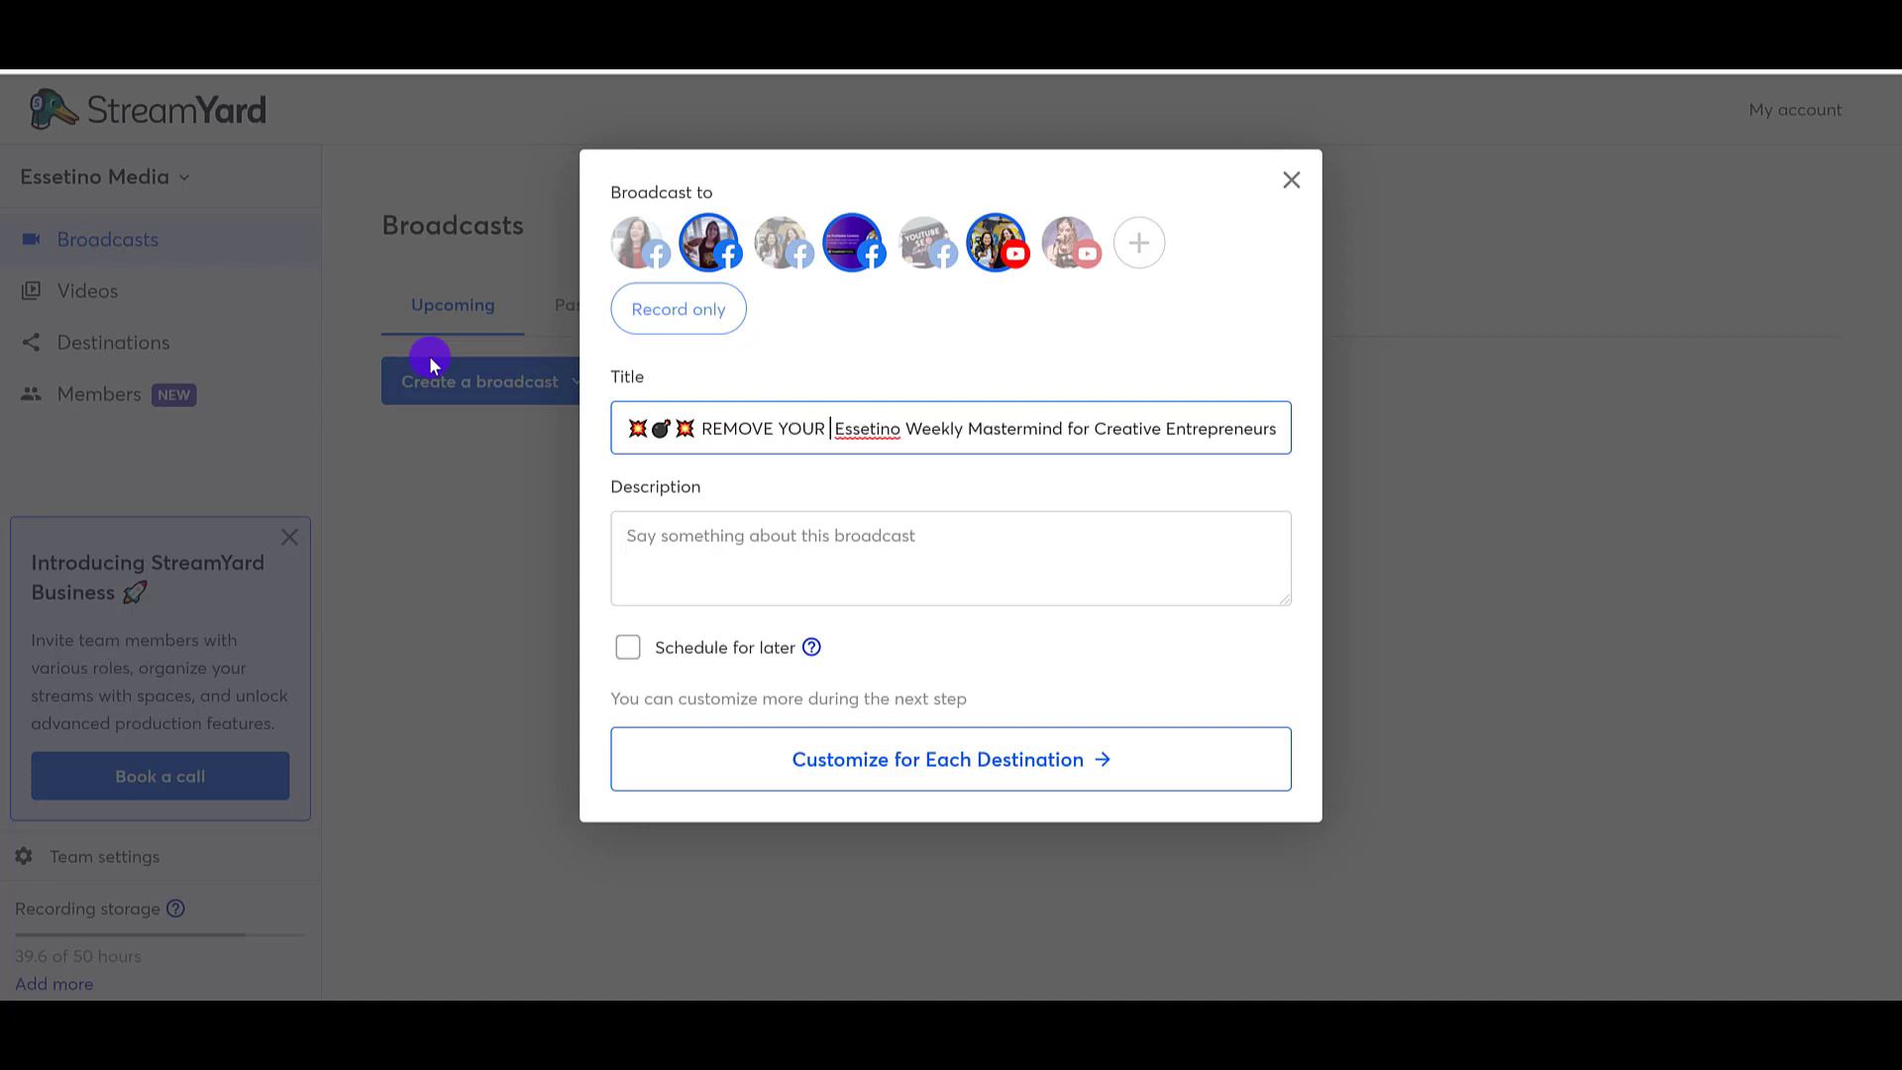
pyautogui.write('DOME')
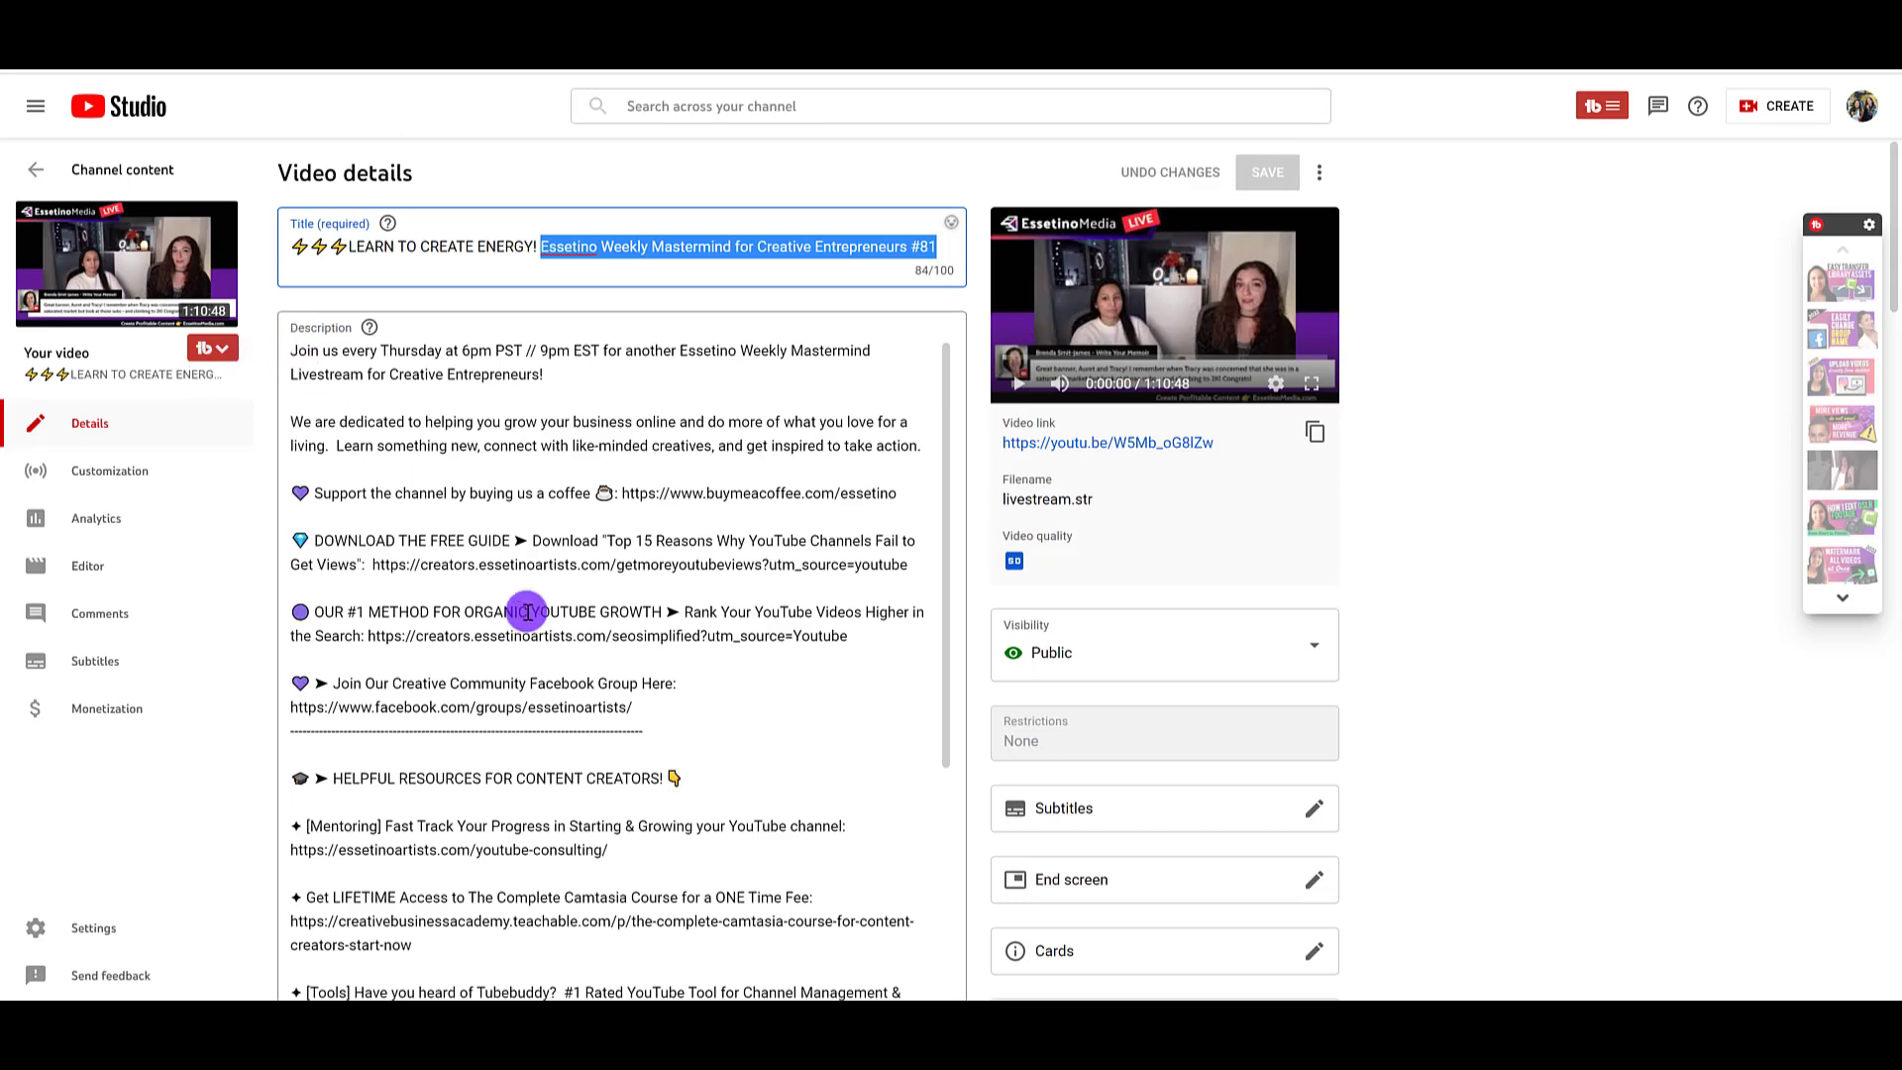
# Step: Copy the full description of livestream #81 from YouTube Studio into the StreamYard broadcast description and check the pasted text
pyautogui.click(764, 799)
pyautogui.hotkey('ctrl', 'a')
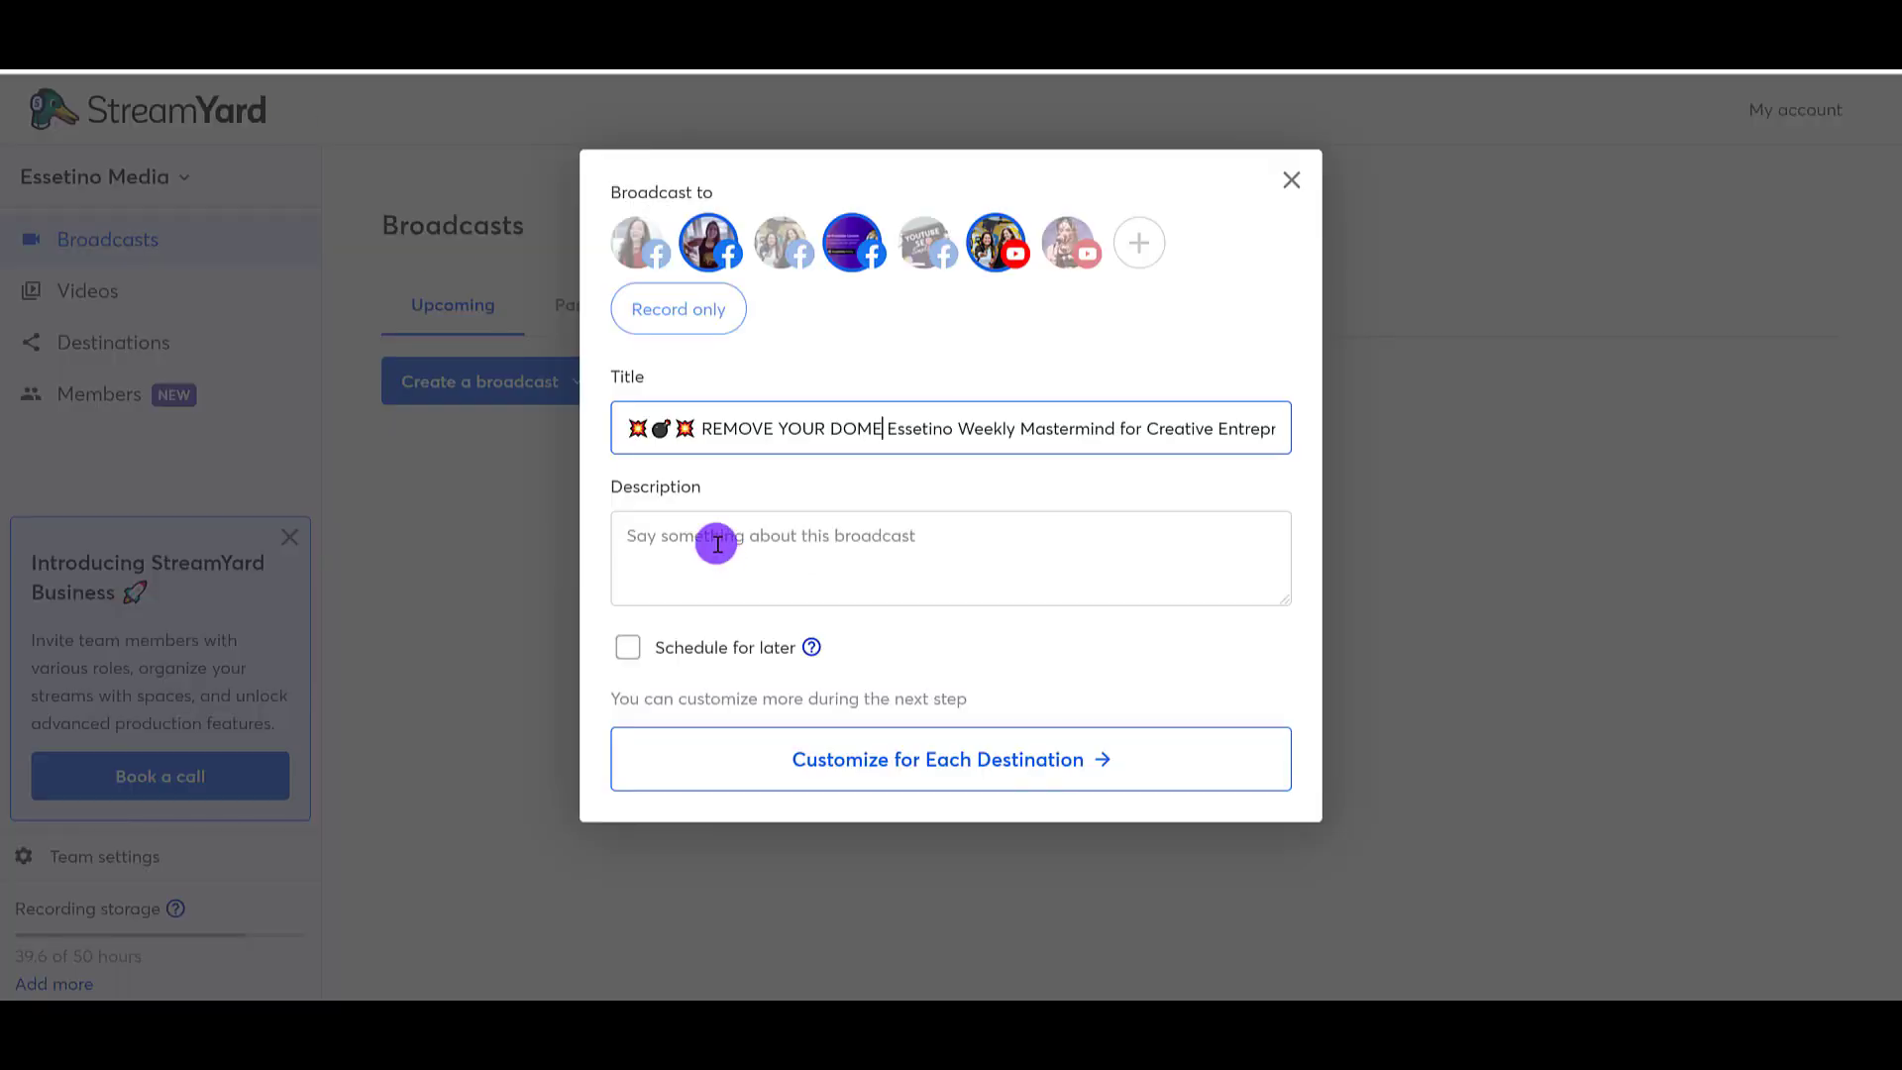
pyautogui.click(717, 544)
pyautogui.hotkey('ctrl', 'v')
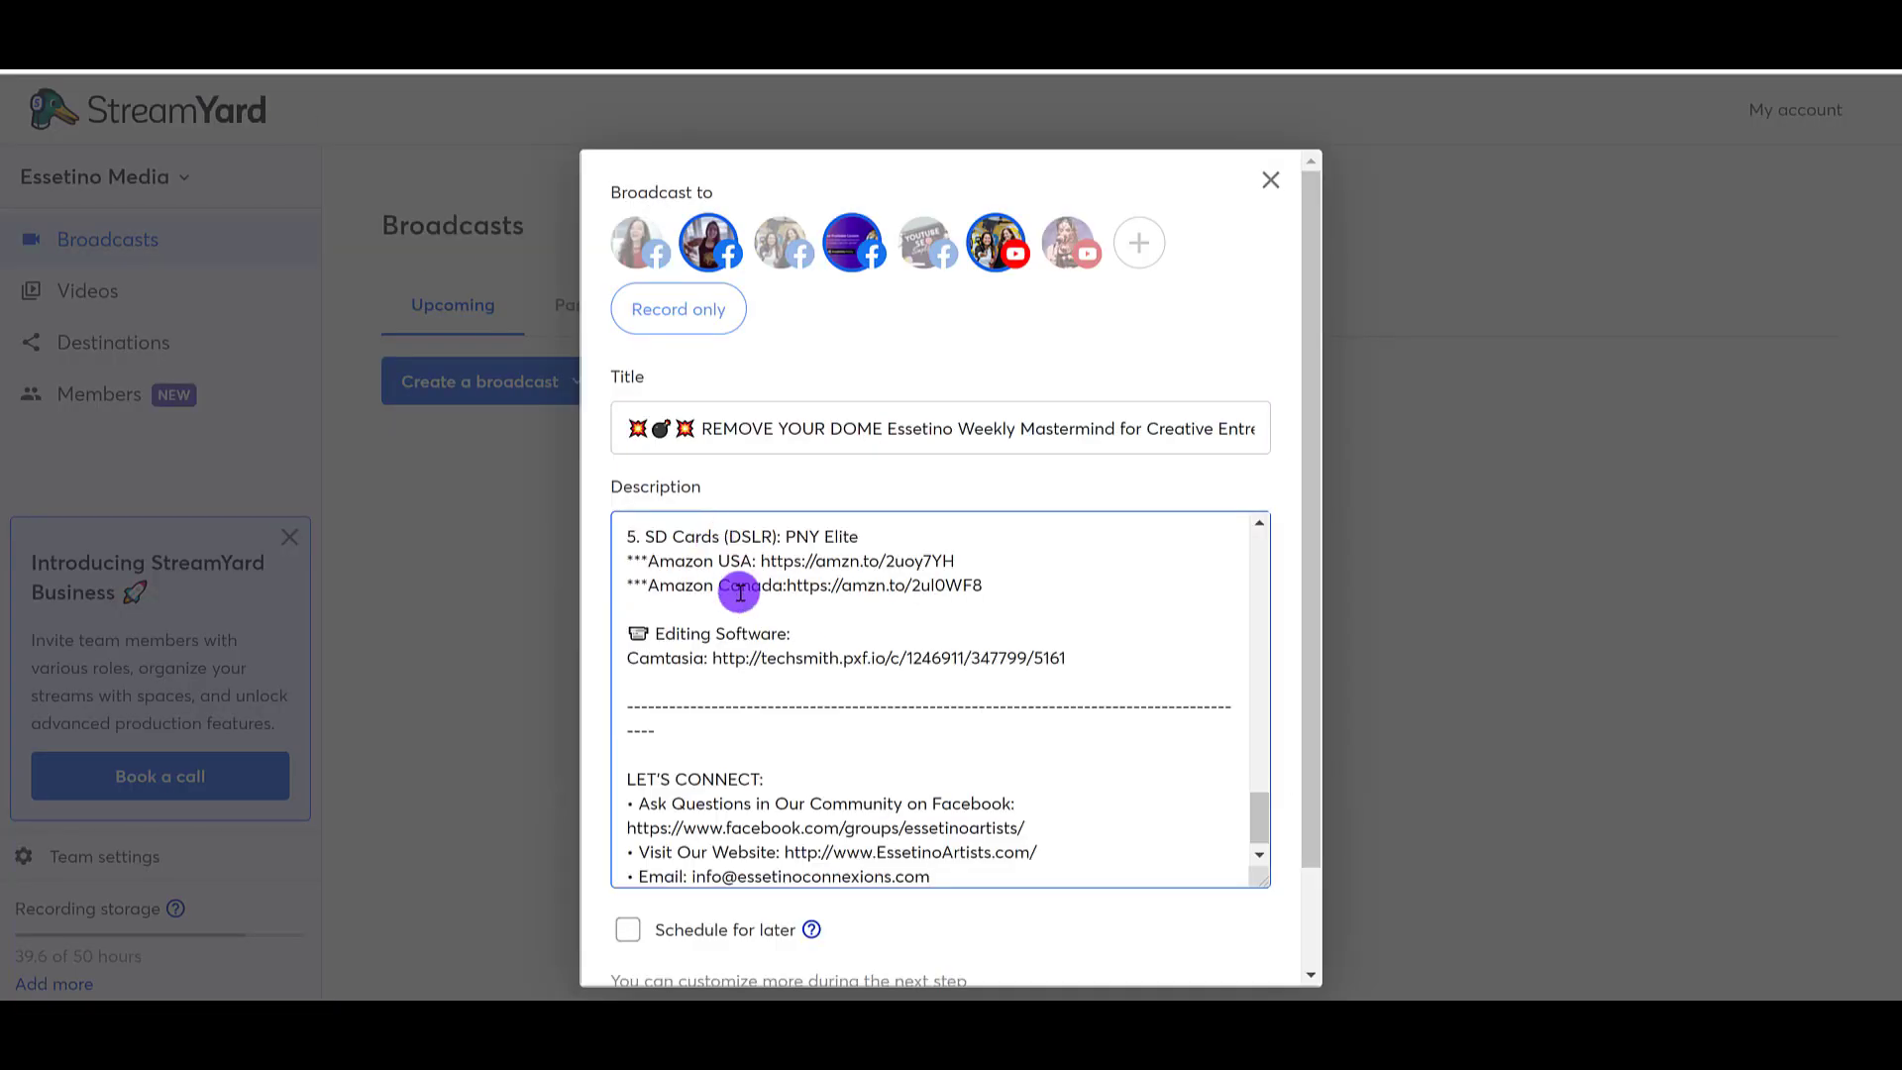
pyautogui.scroll(10, 812, 677)
pyautogui.scroll(-3, 904, 700)
pyautogui.scroll(-2, 1126, 910)
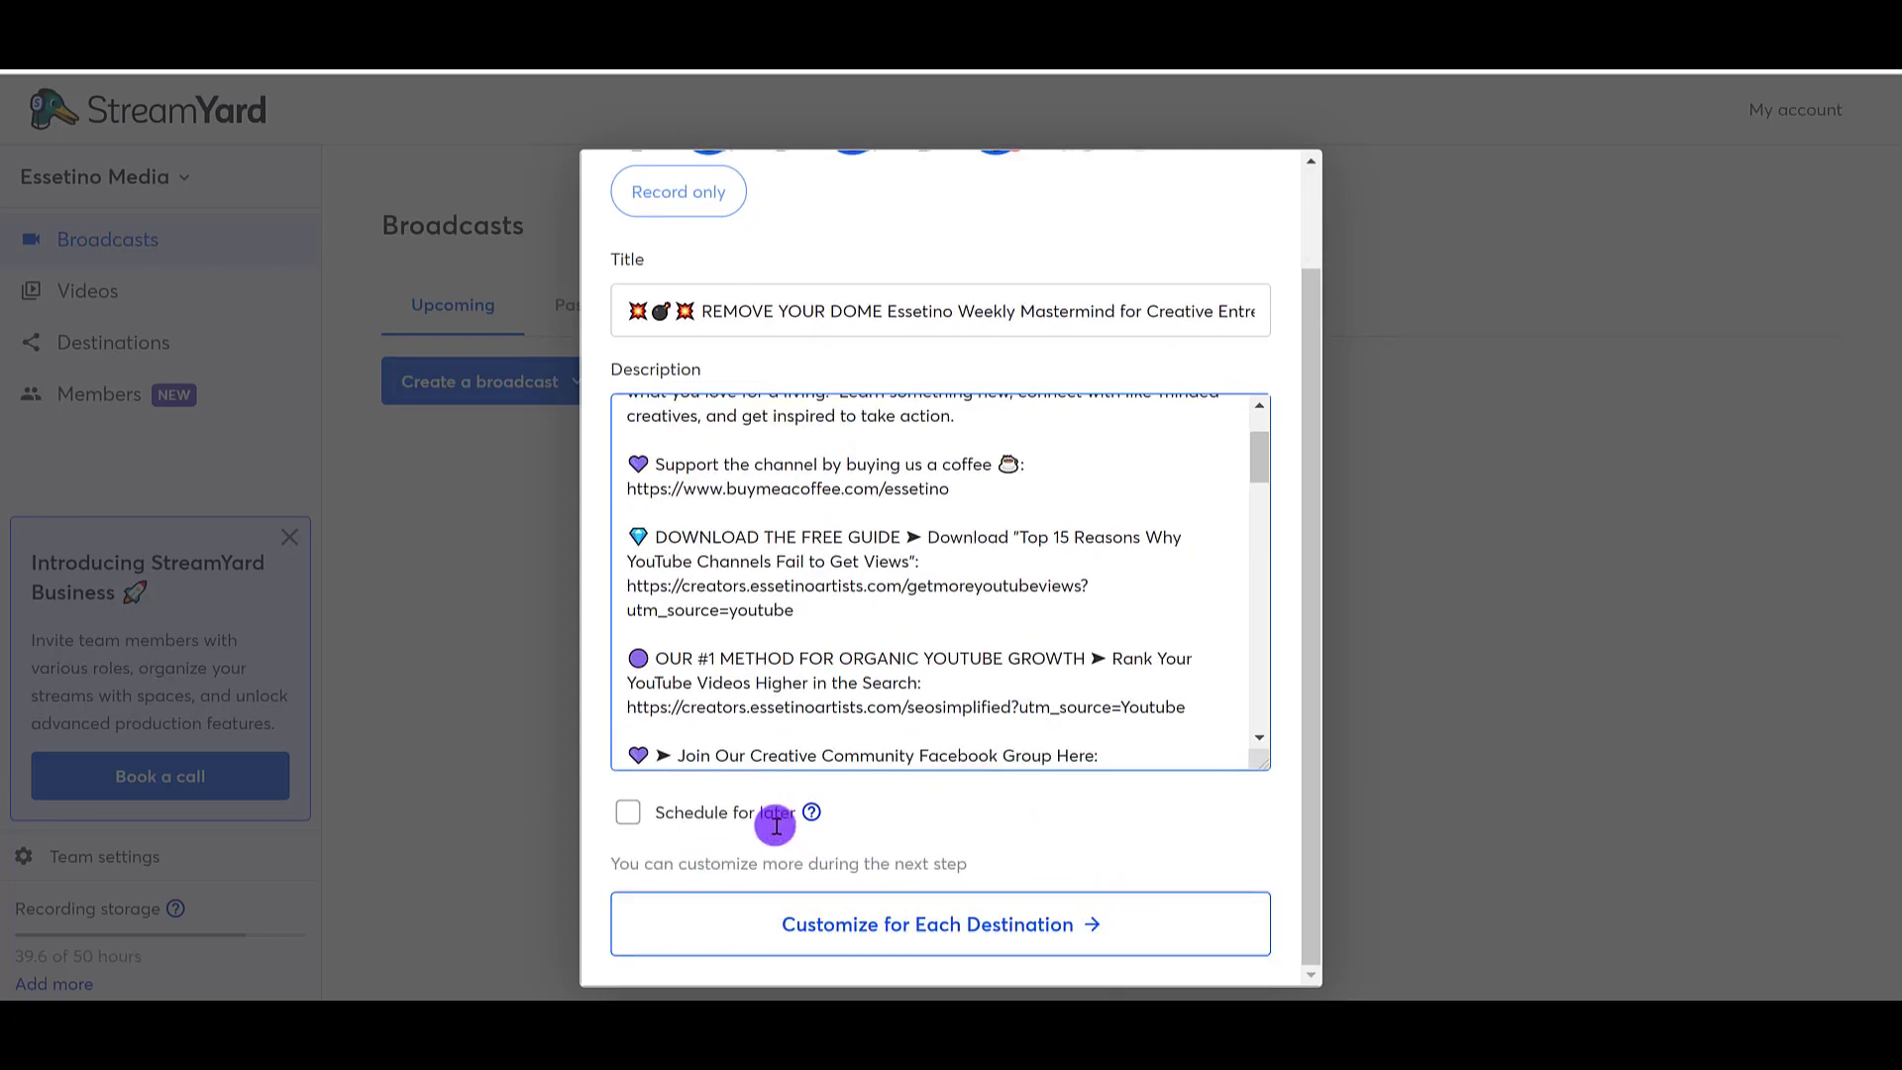
pyautogui.scroll(1, 912, 808)
pyautogui.scroll(2, 917, 790)
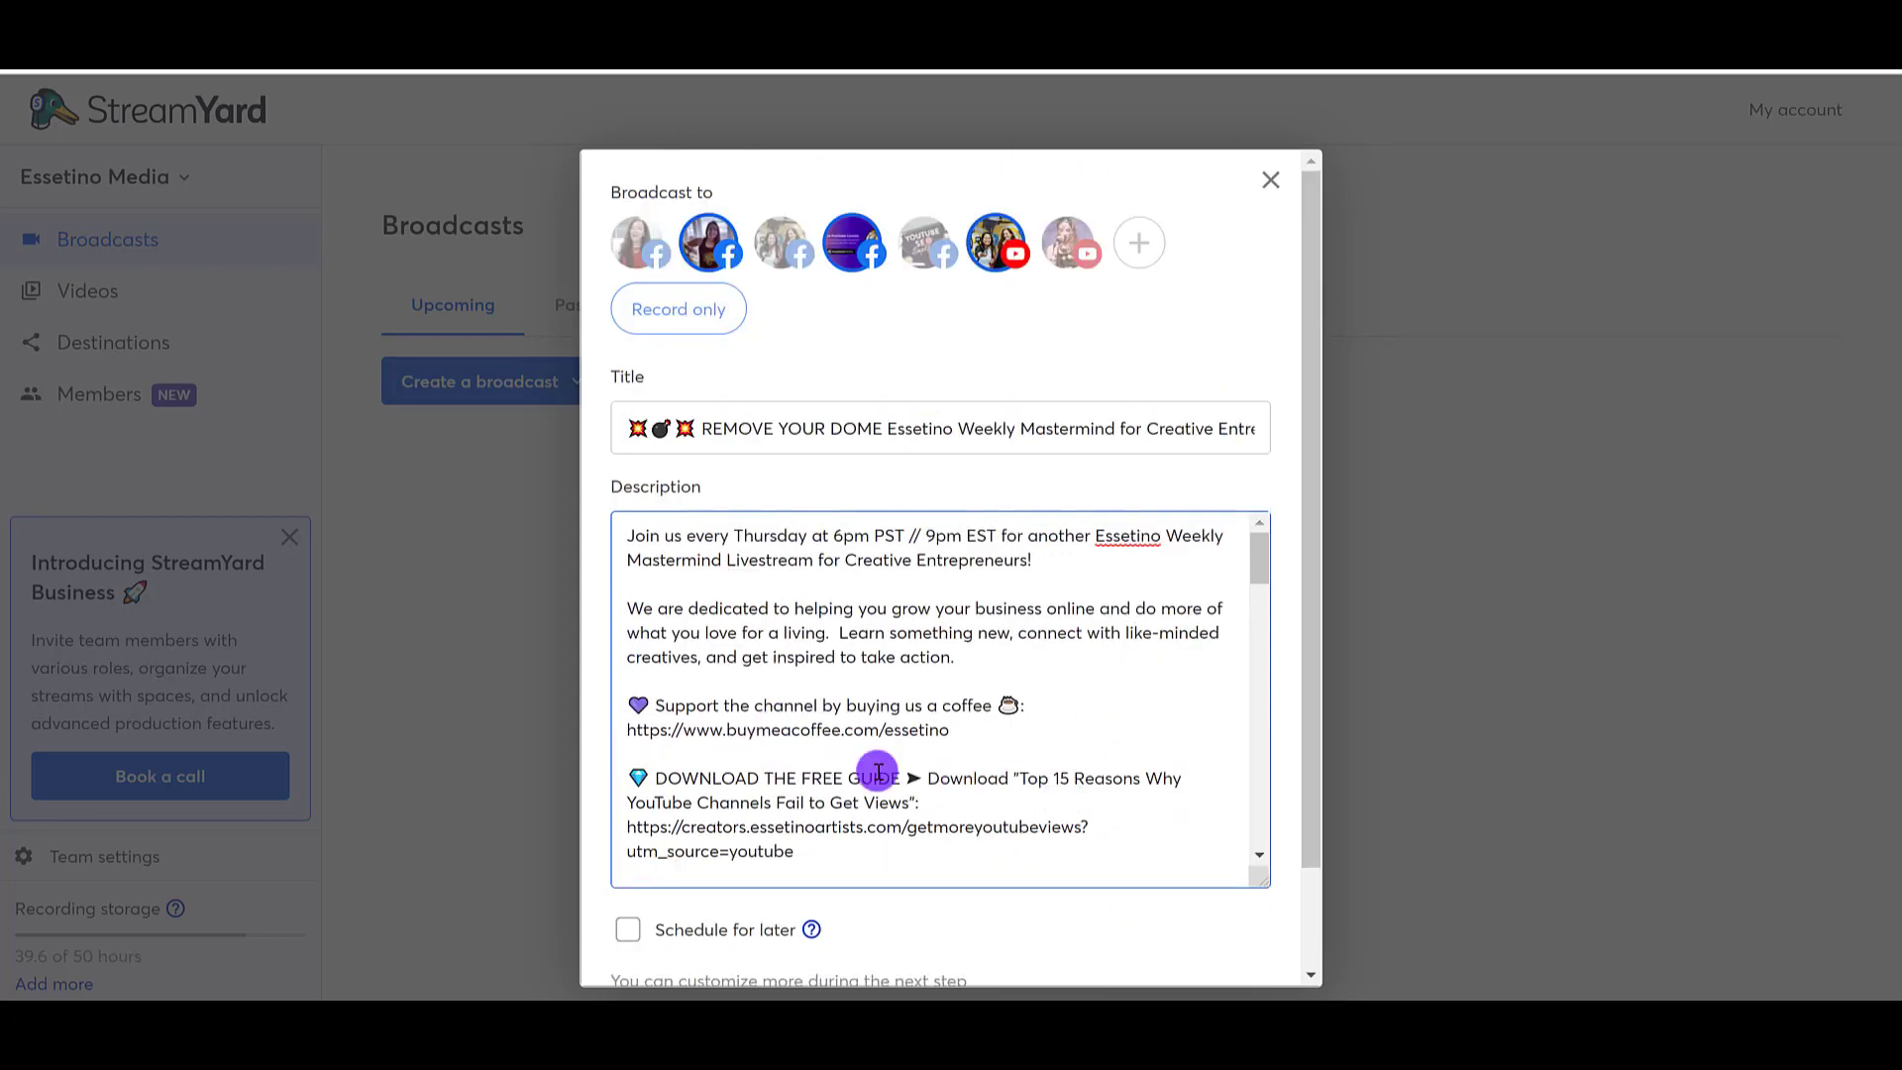
# Step: Schedule the broadcast for later with a start time of 06:00 PM today
pyautogui.scroll(-1, 1074, 925)
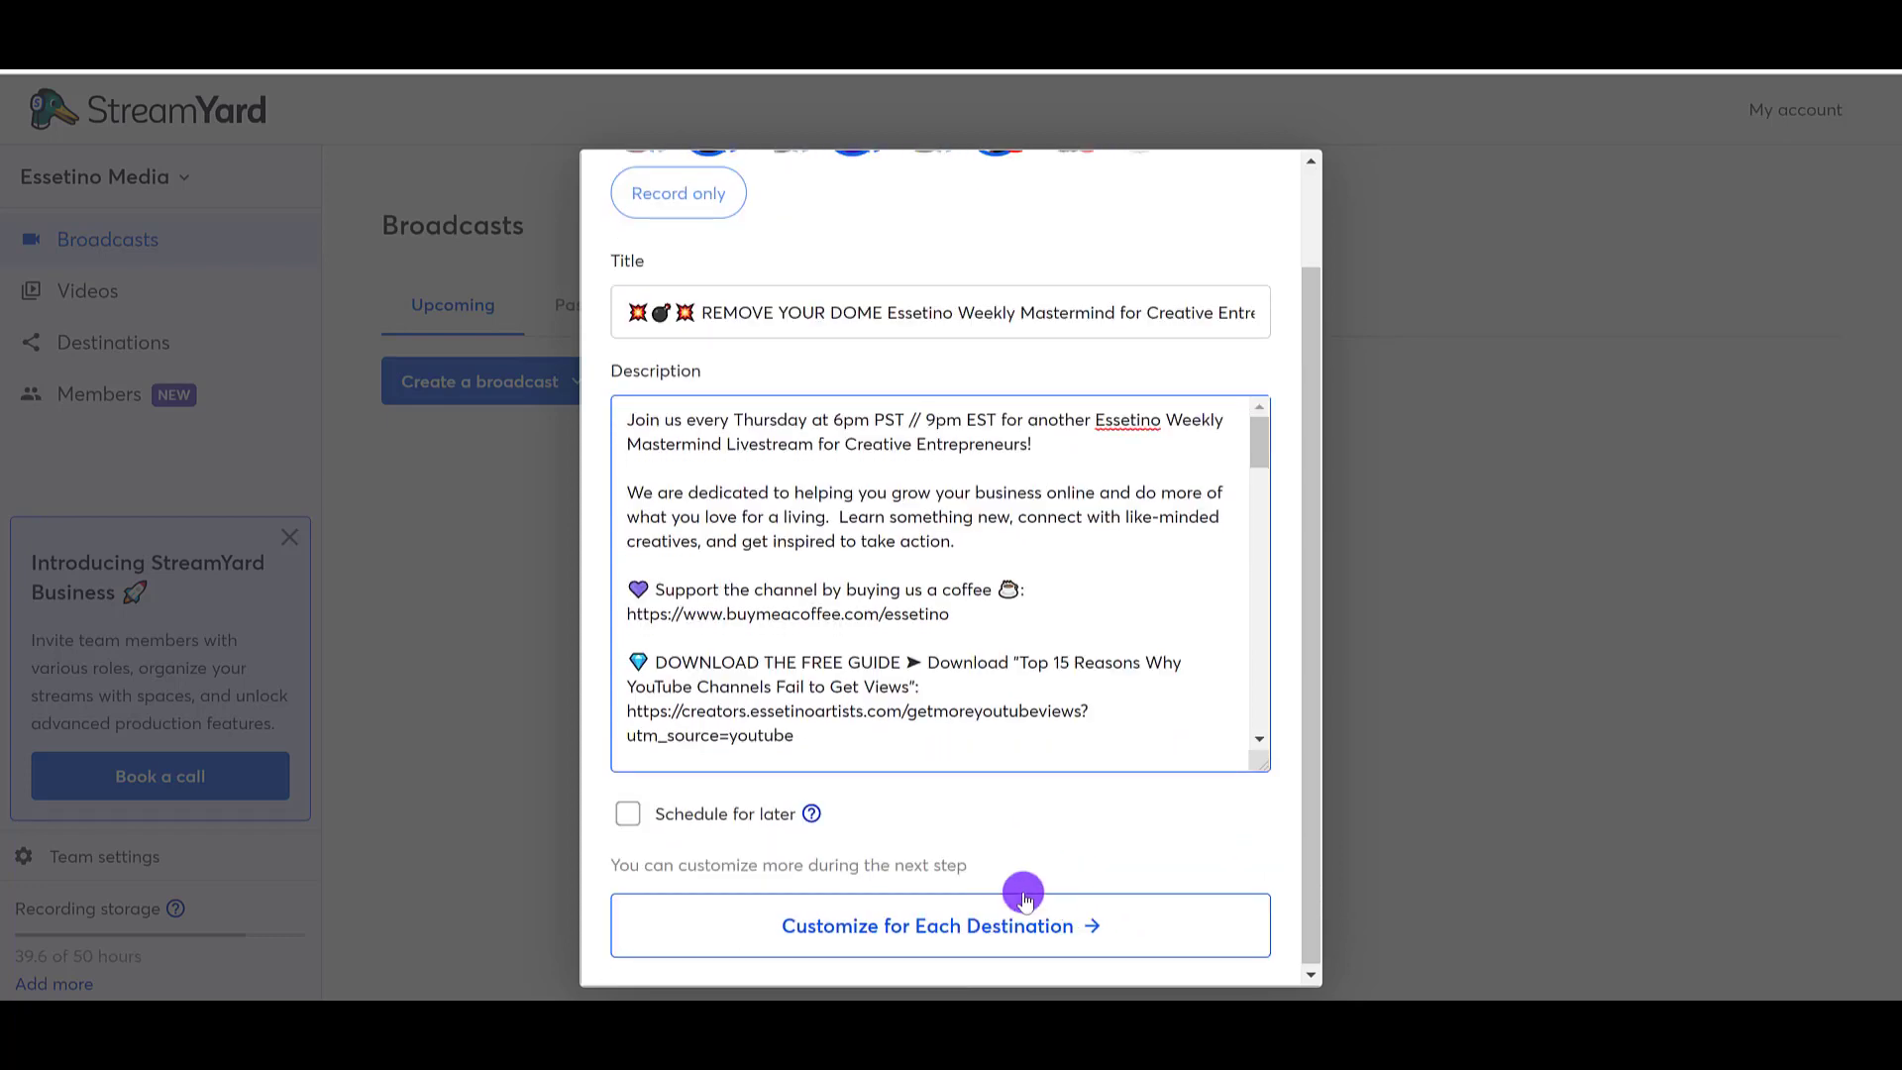
pyautogui.click(629, 814)
pyautogui.scroll(-2, 684, 810)
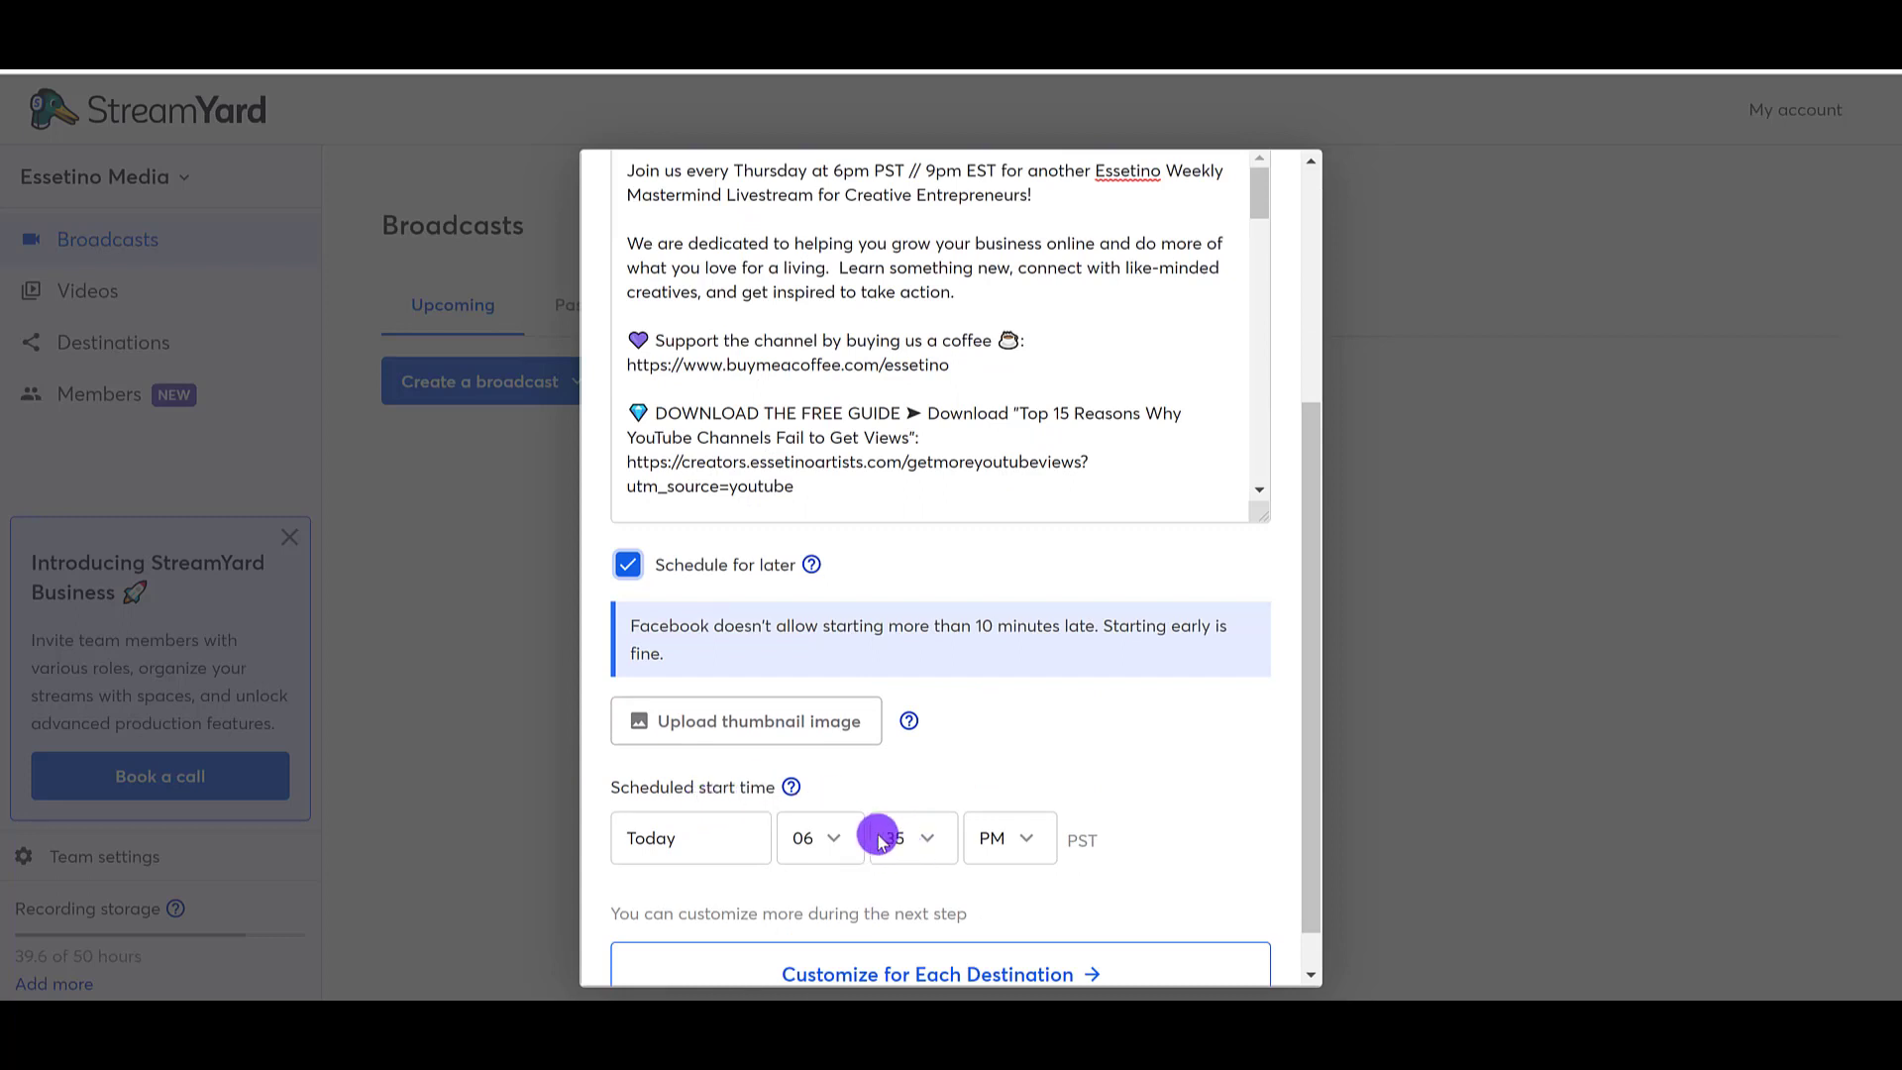
pyautogui.click(894, 840)
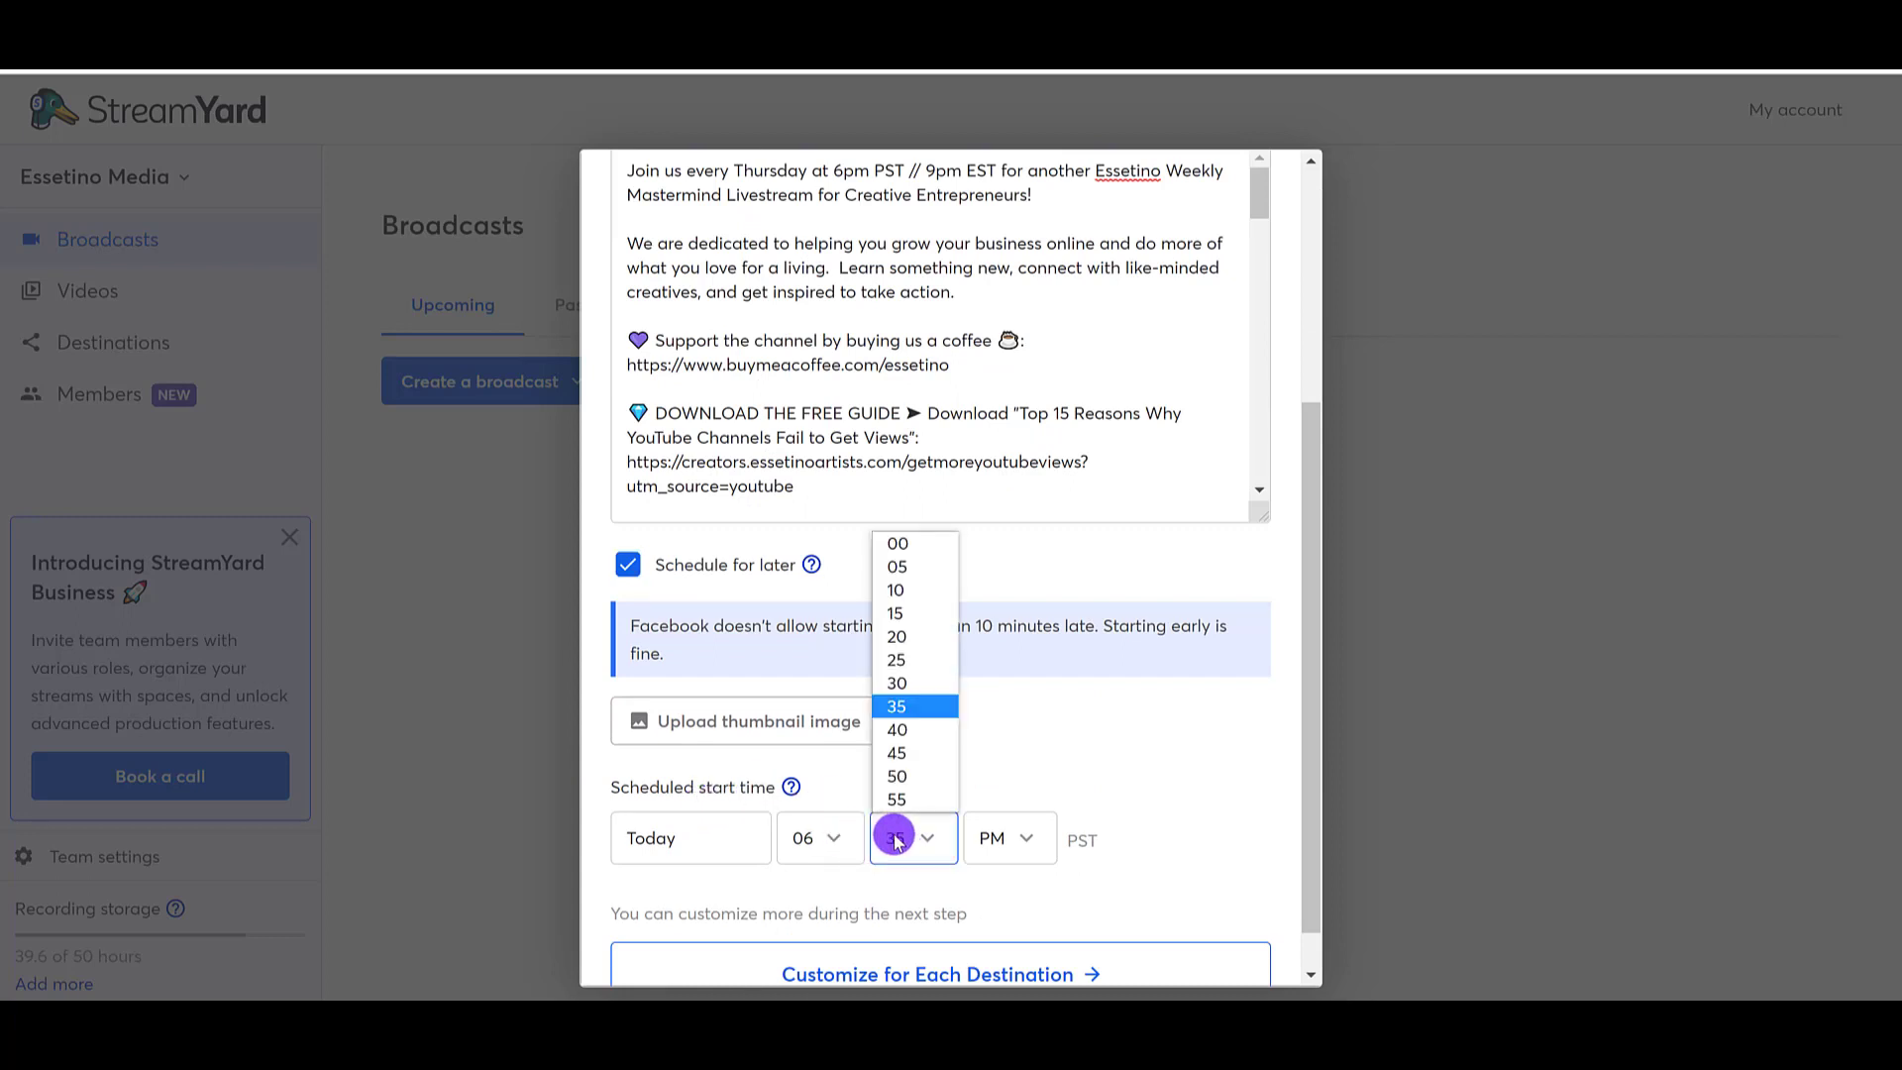
pyautogui.click(920, 546)
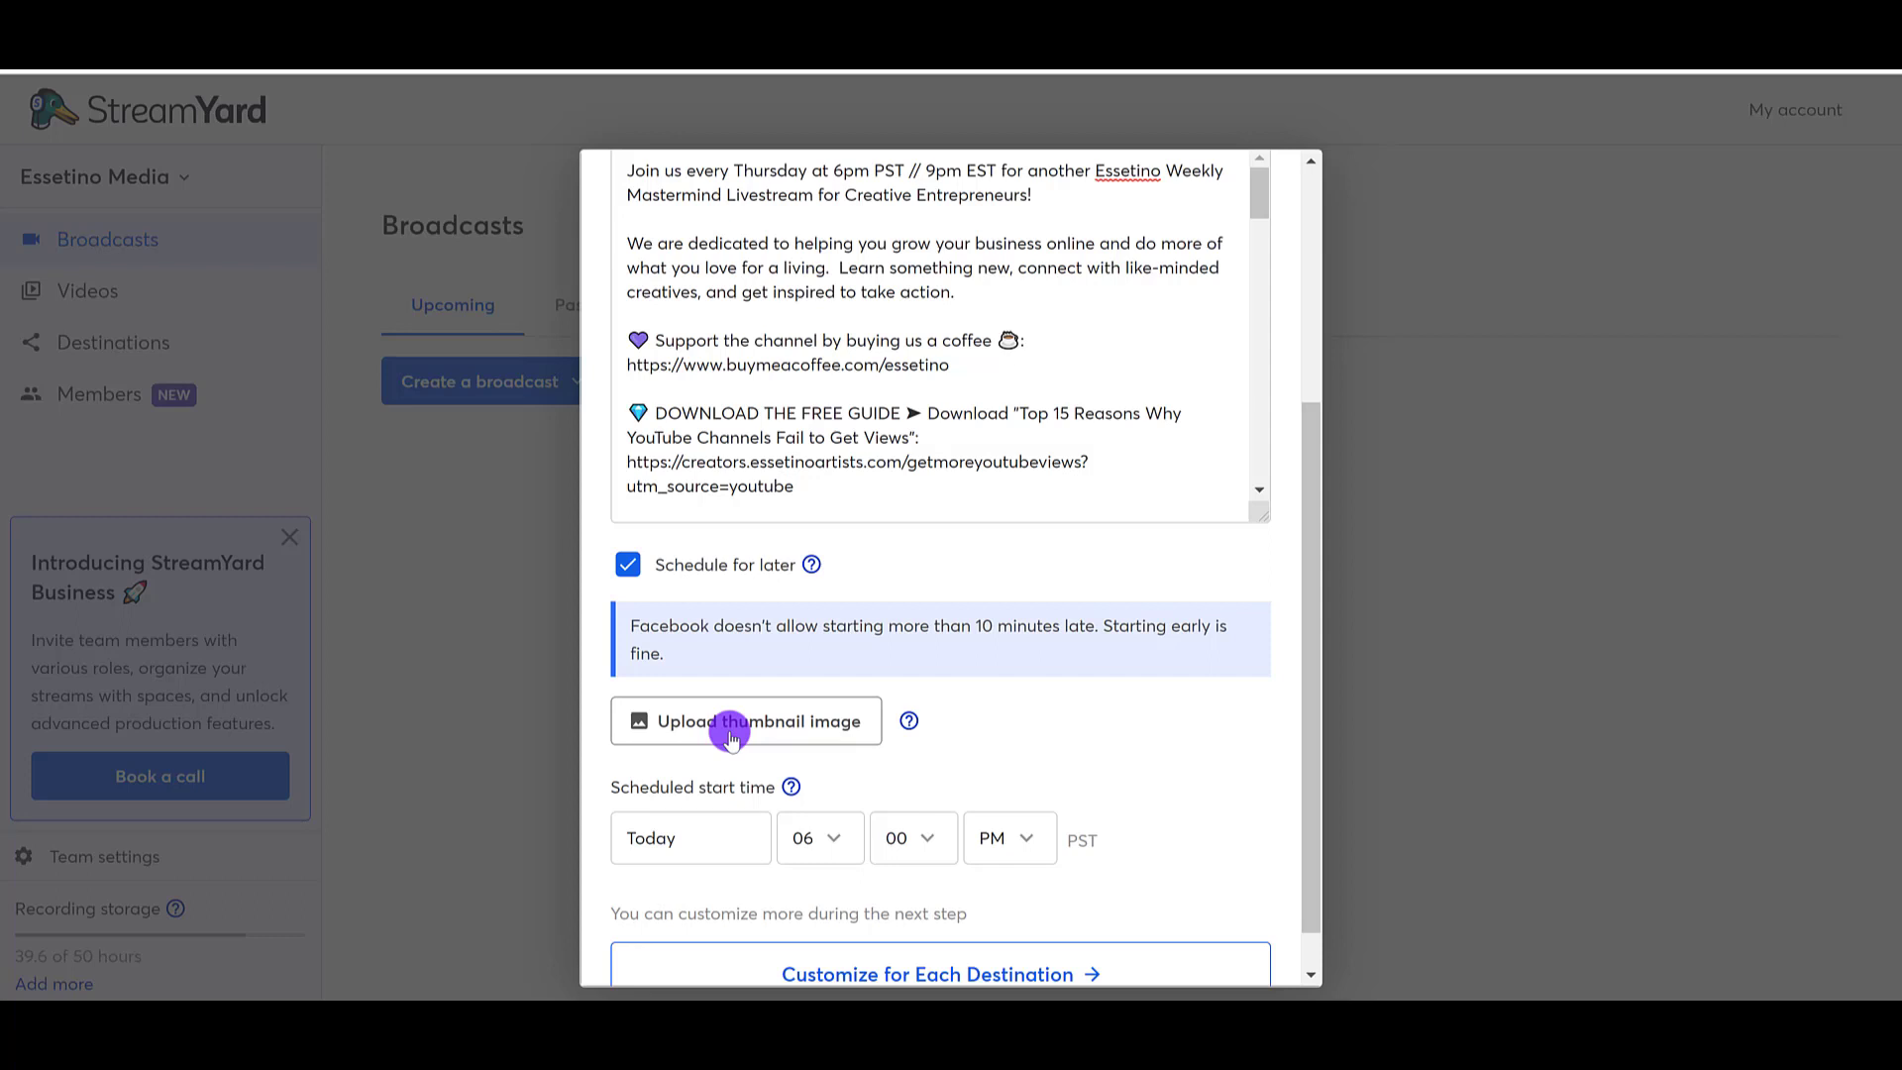
# Step: Upload the "ESSETINO WEEKLY LIVESTREAM" image as the broadcast thumbnail, apply its default positioning and review the completed form
pyautogui.click(732, 736)
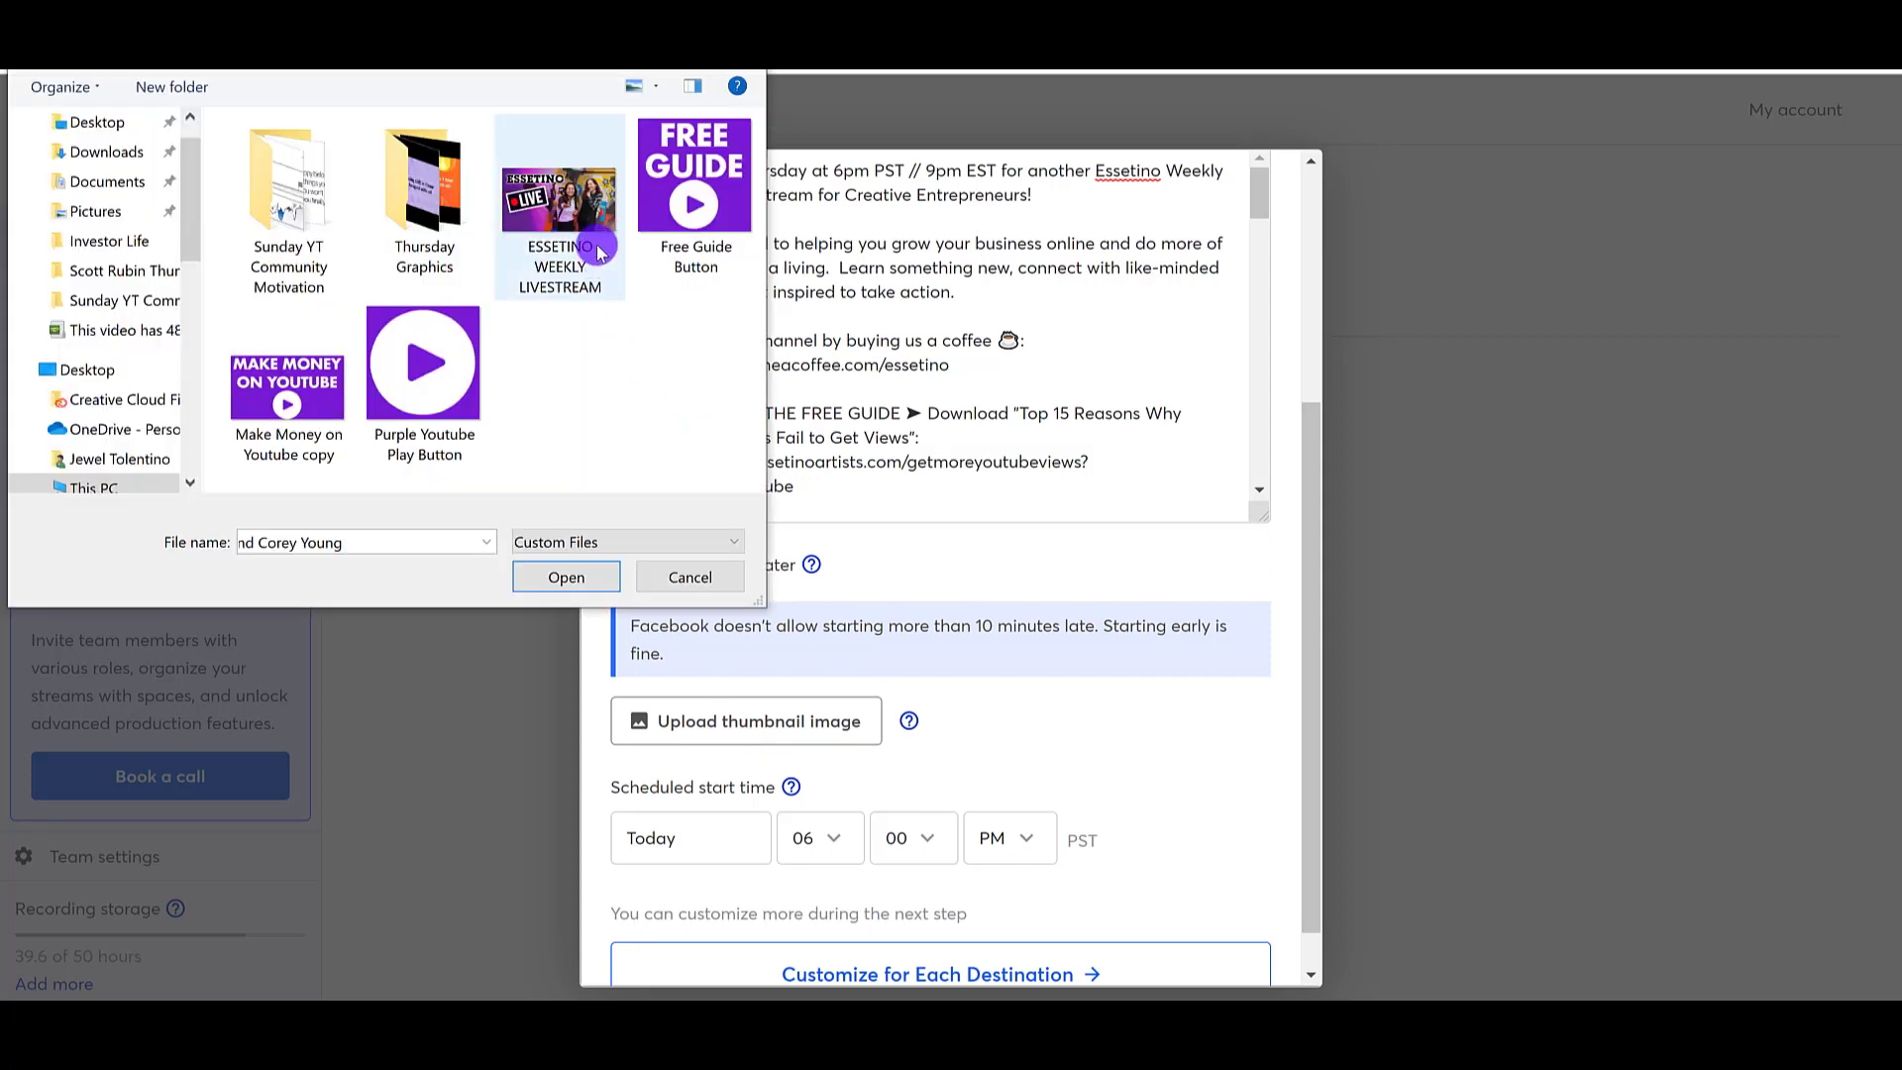
pyautogui.doubleClick(546, 260)
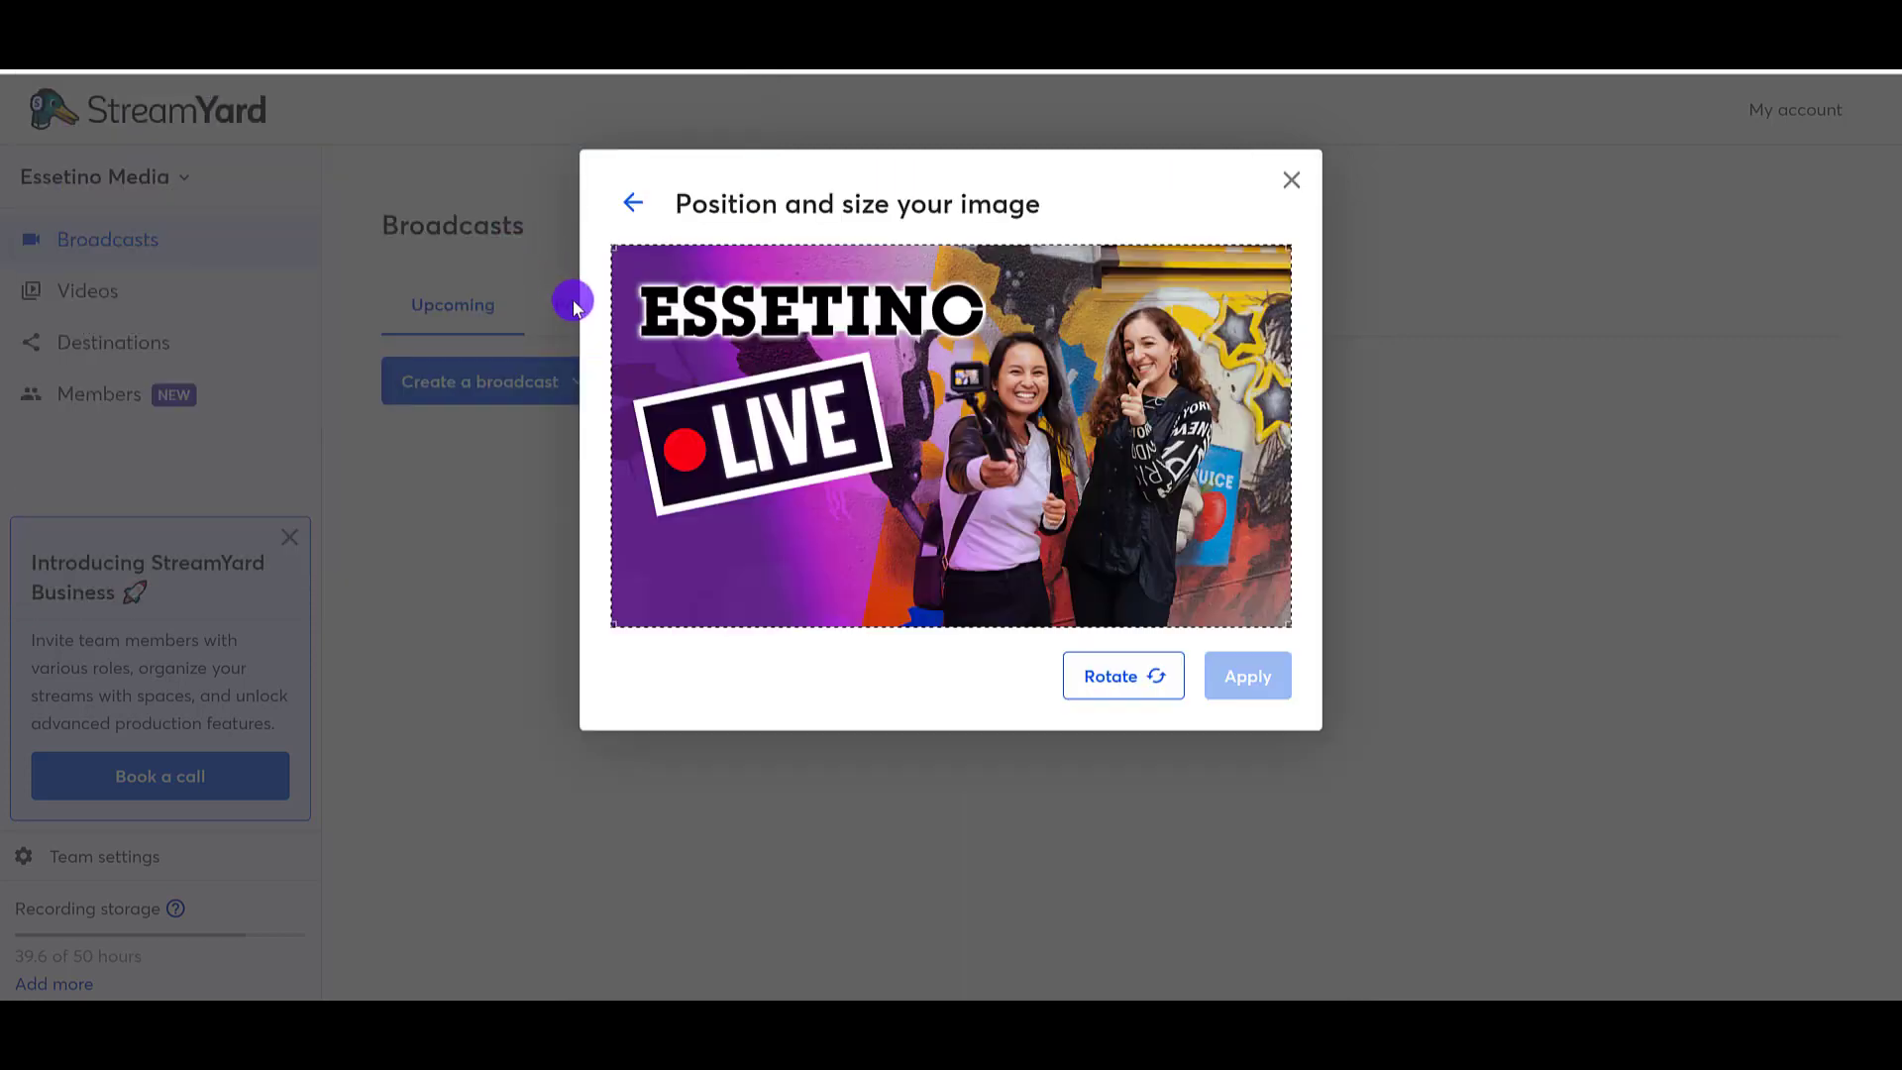
pyautogui.click(1245, 694)
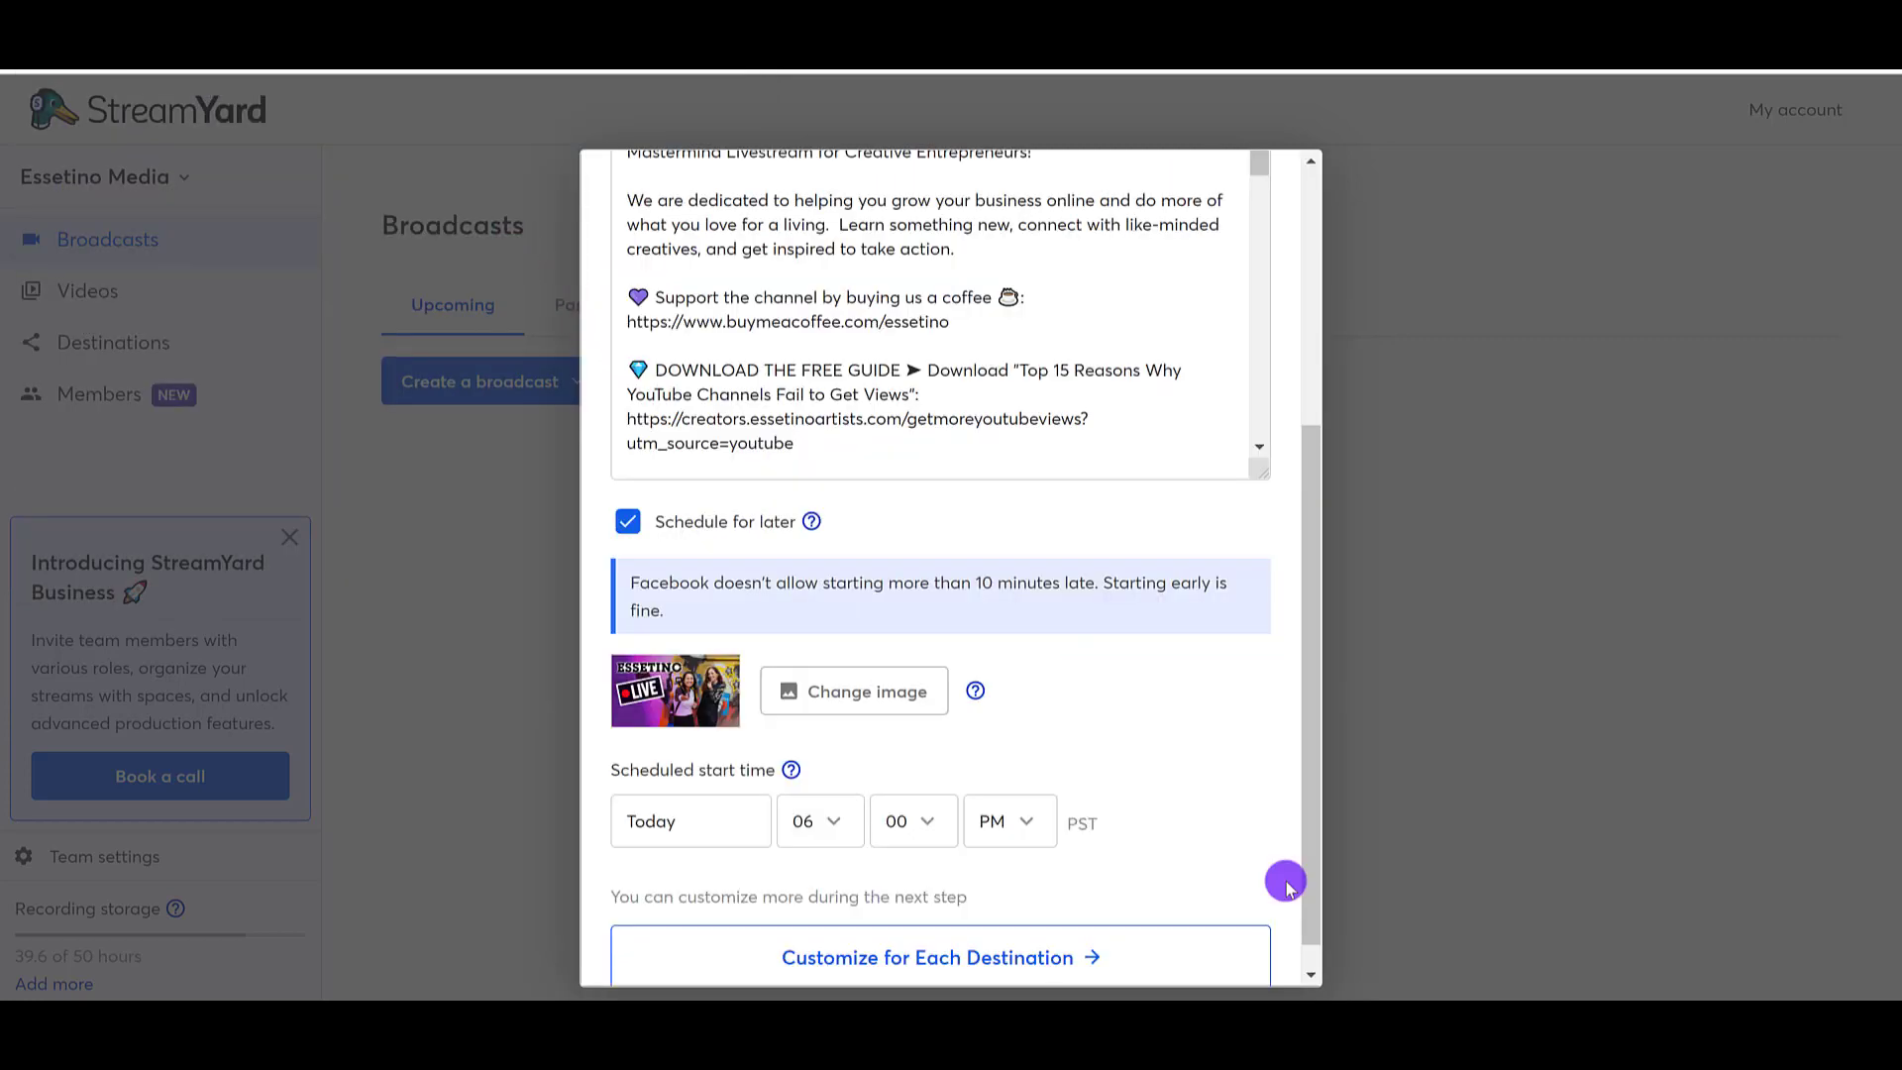
pyautogui.scroll(-1, 1287, 883)
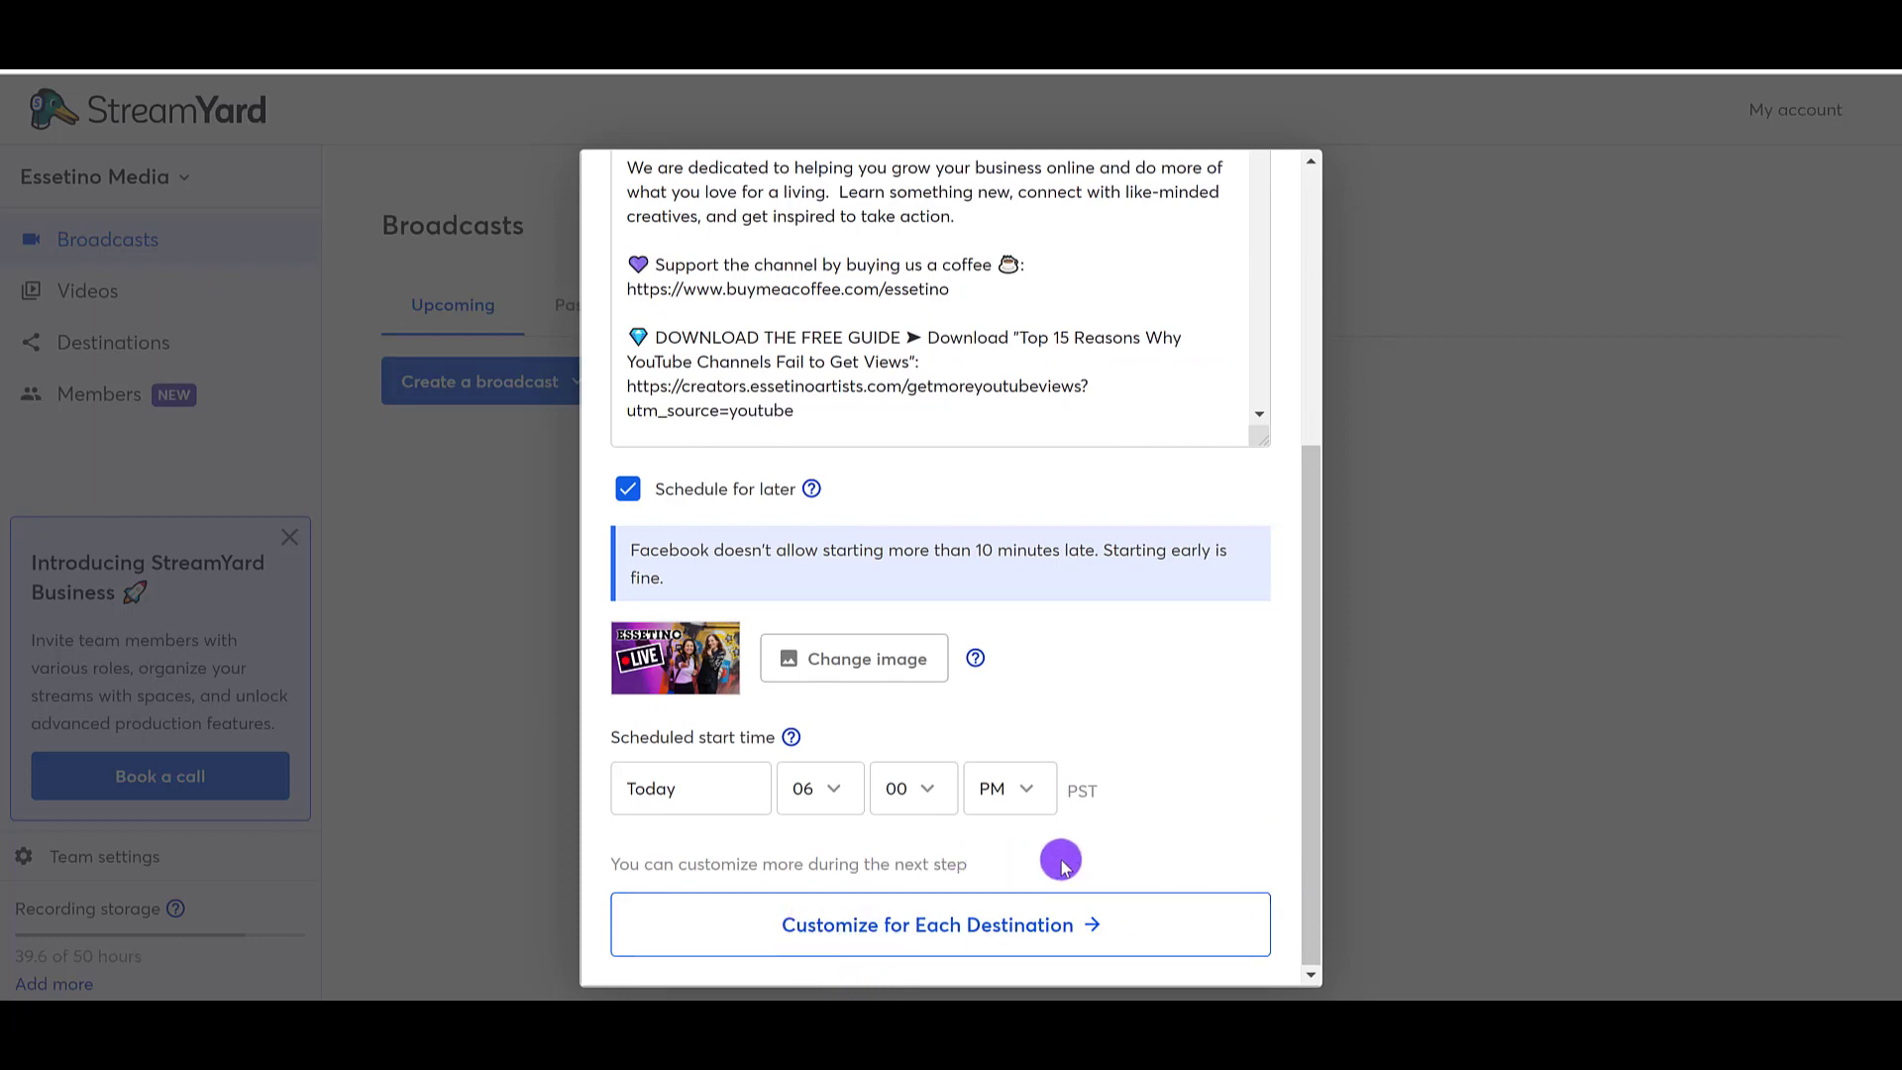
pyautogui.scroll(5, 1061, 853)
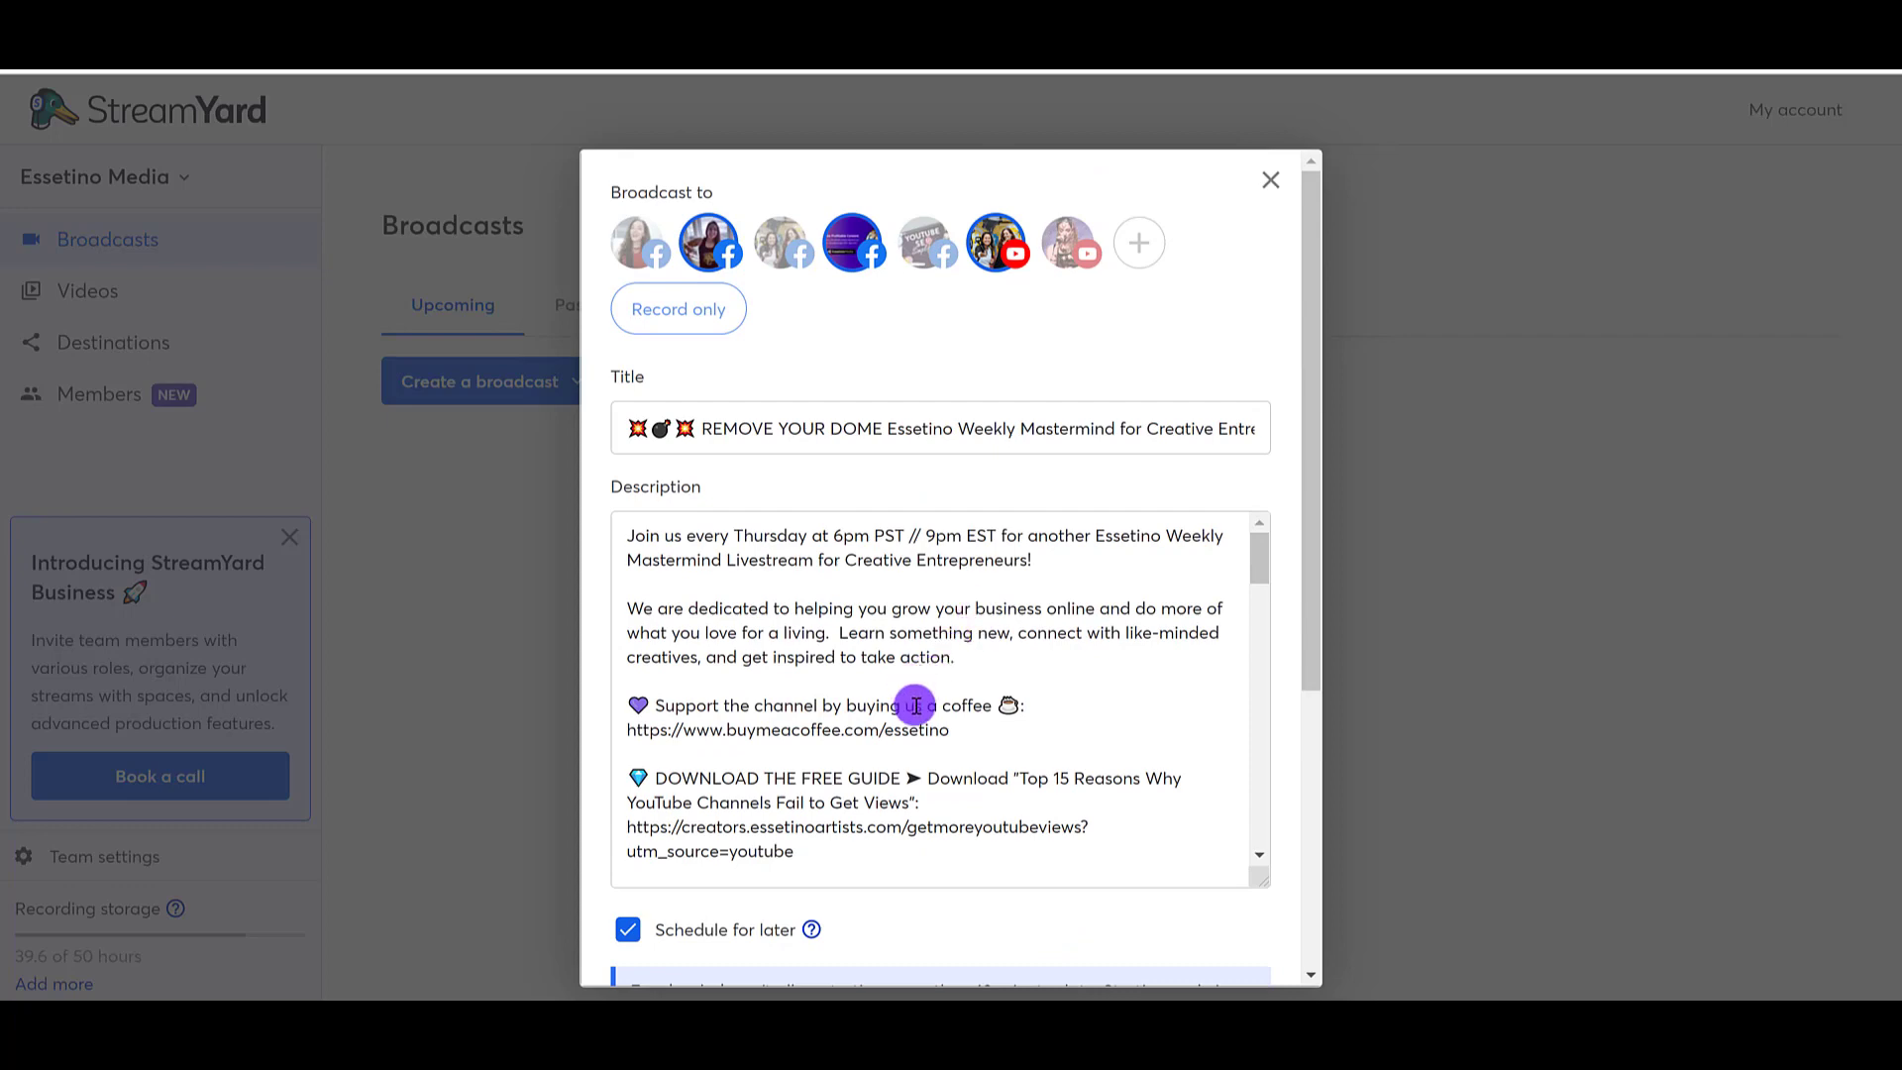
pyautogui.scroll(-5, 971, 738)
pyautogui.scroll(-5, 1163, 912)
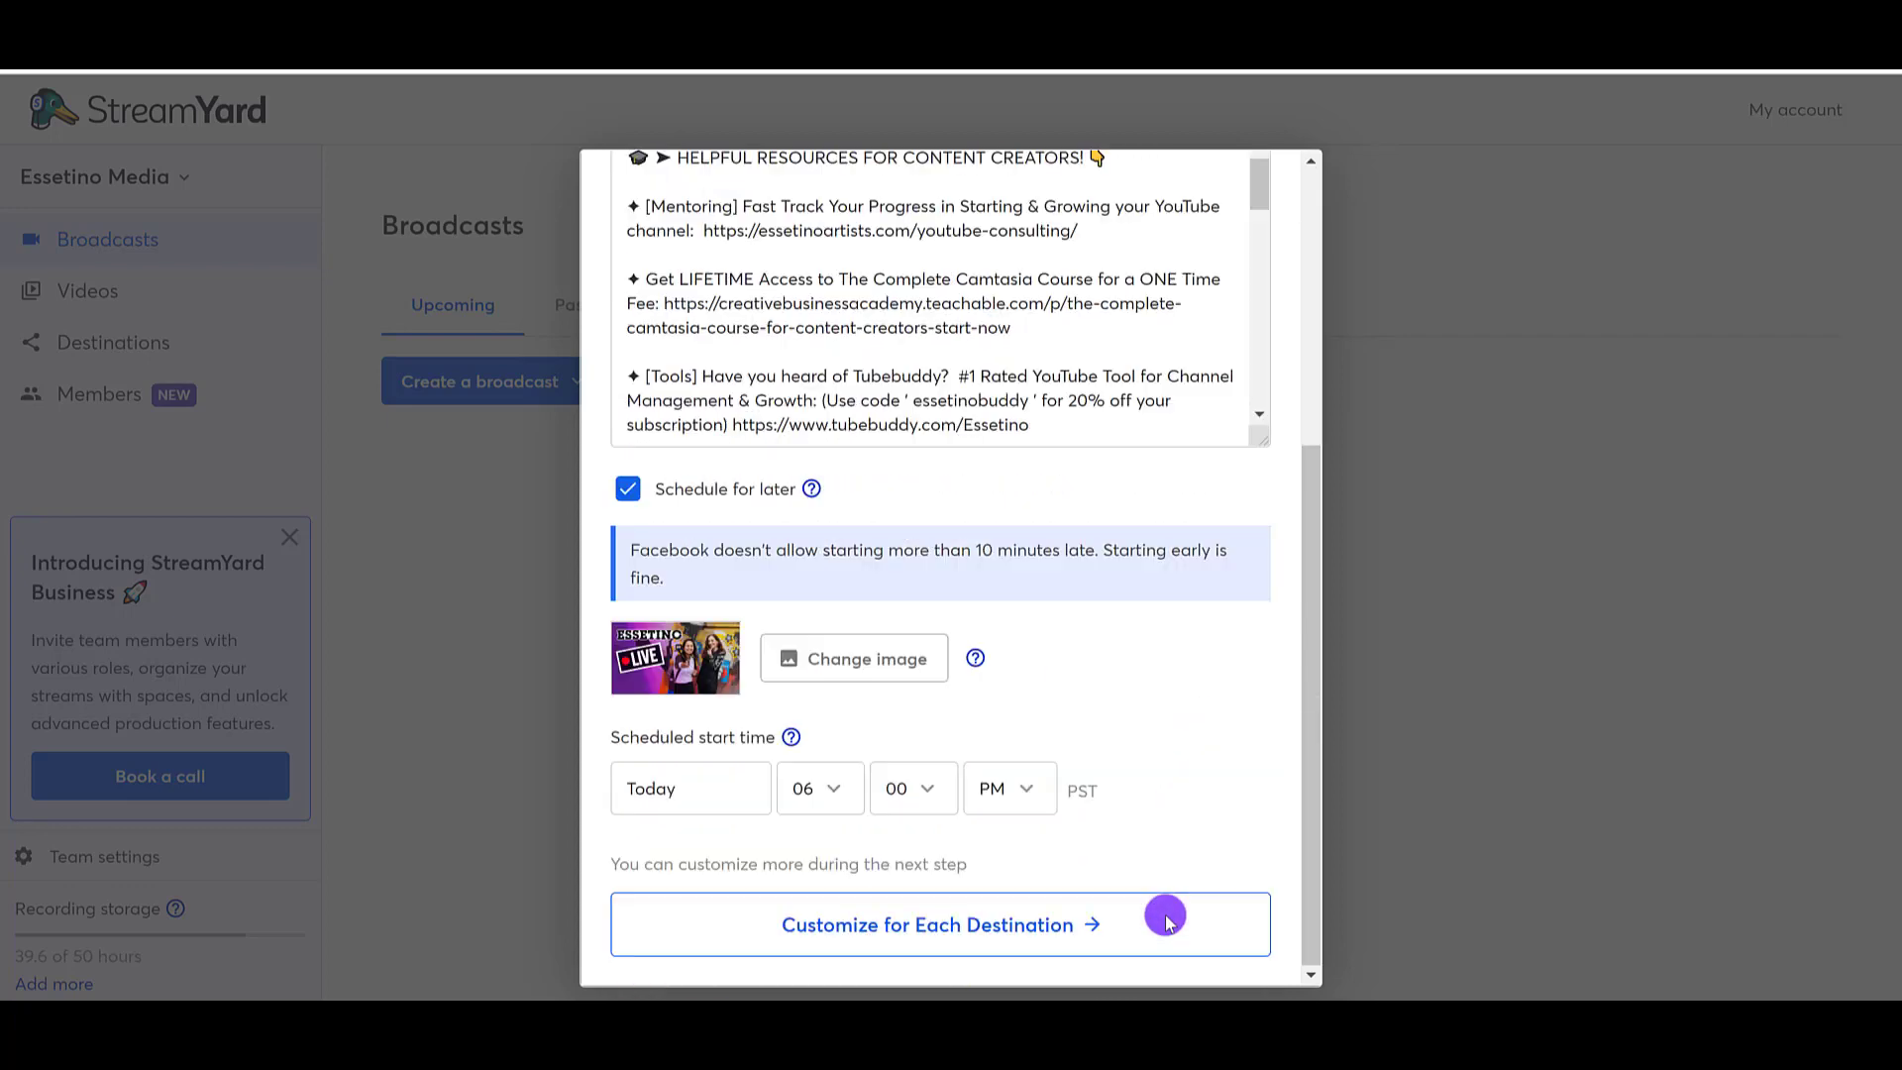
# Step: Continue to customizing each destination and cut the Facebook group's description down to its opening "Join us every Thursday" sentence
pyautogui.click(885, 939)
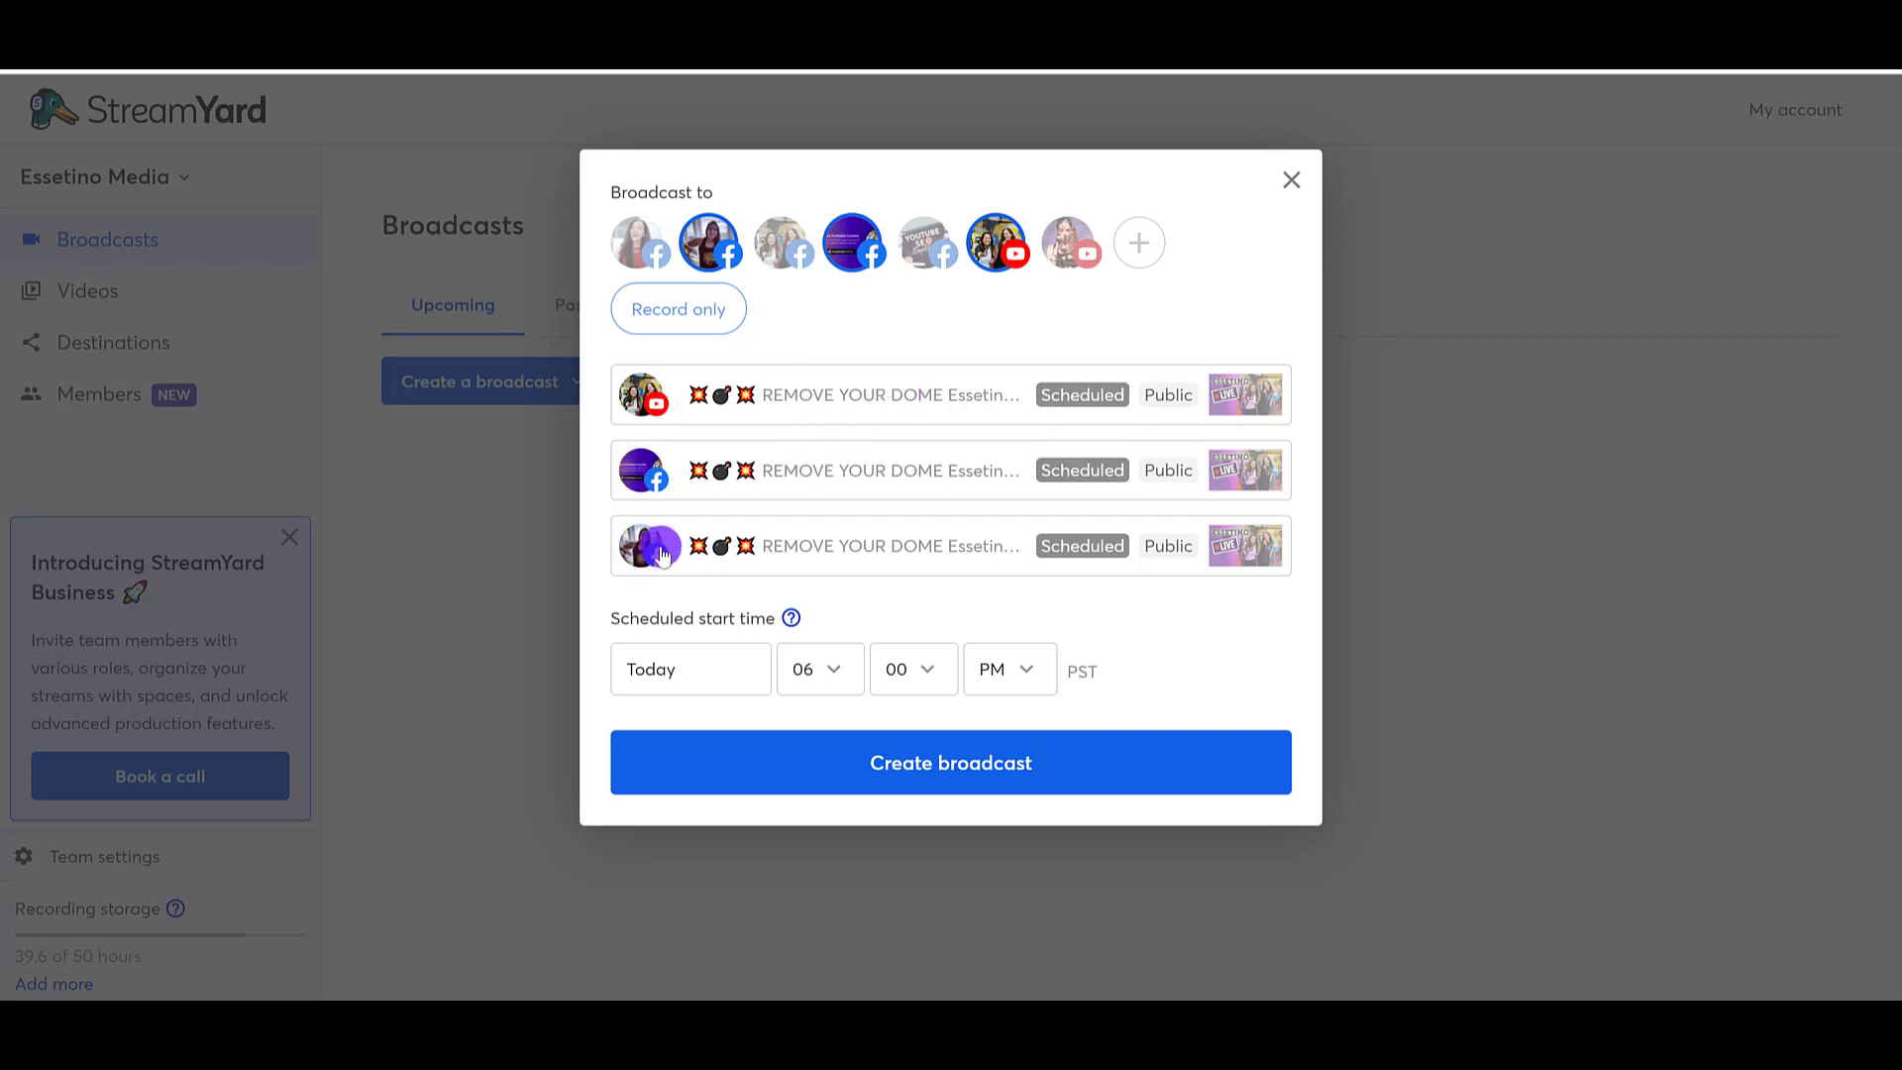
pyautogui.click(926, 490)
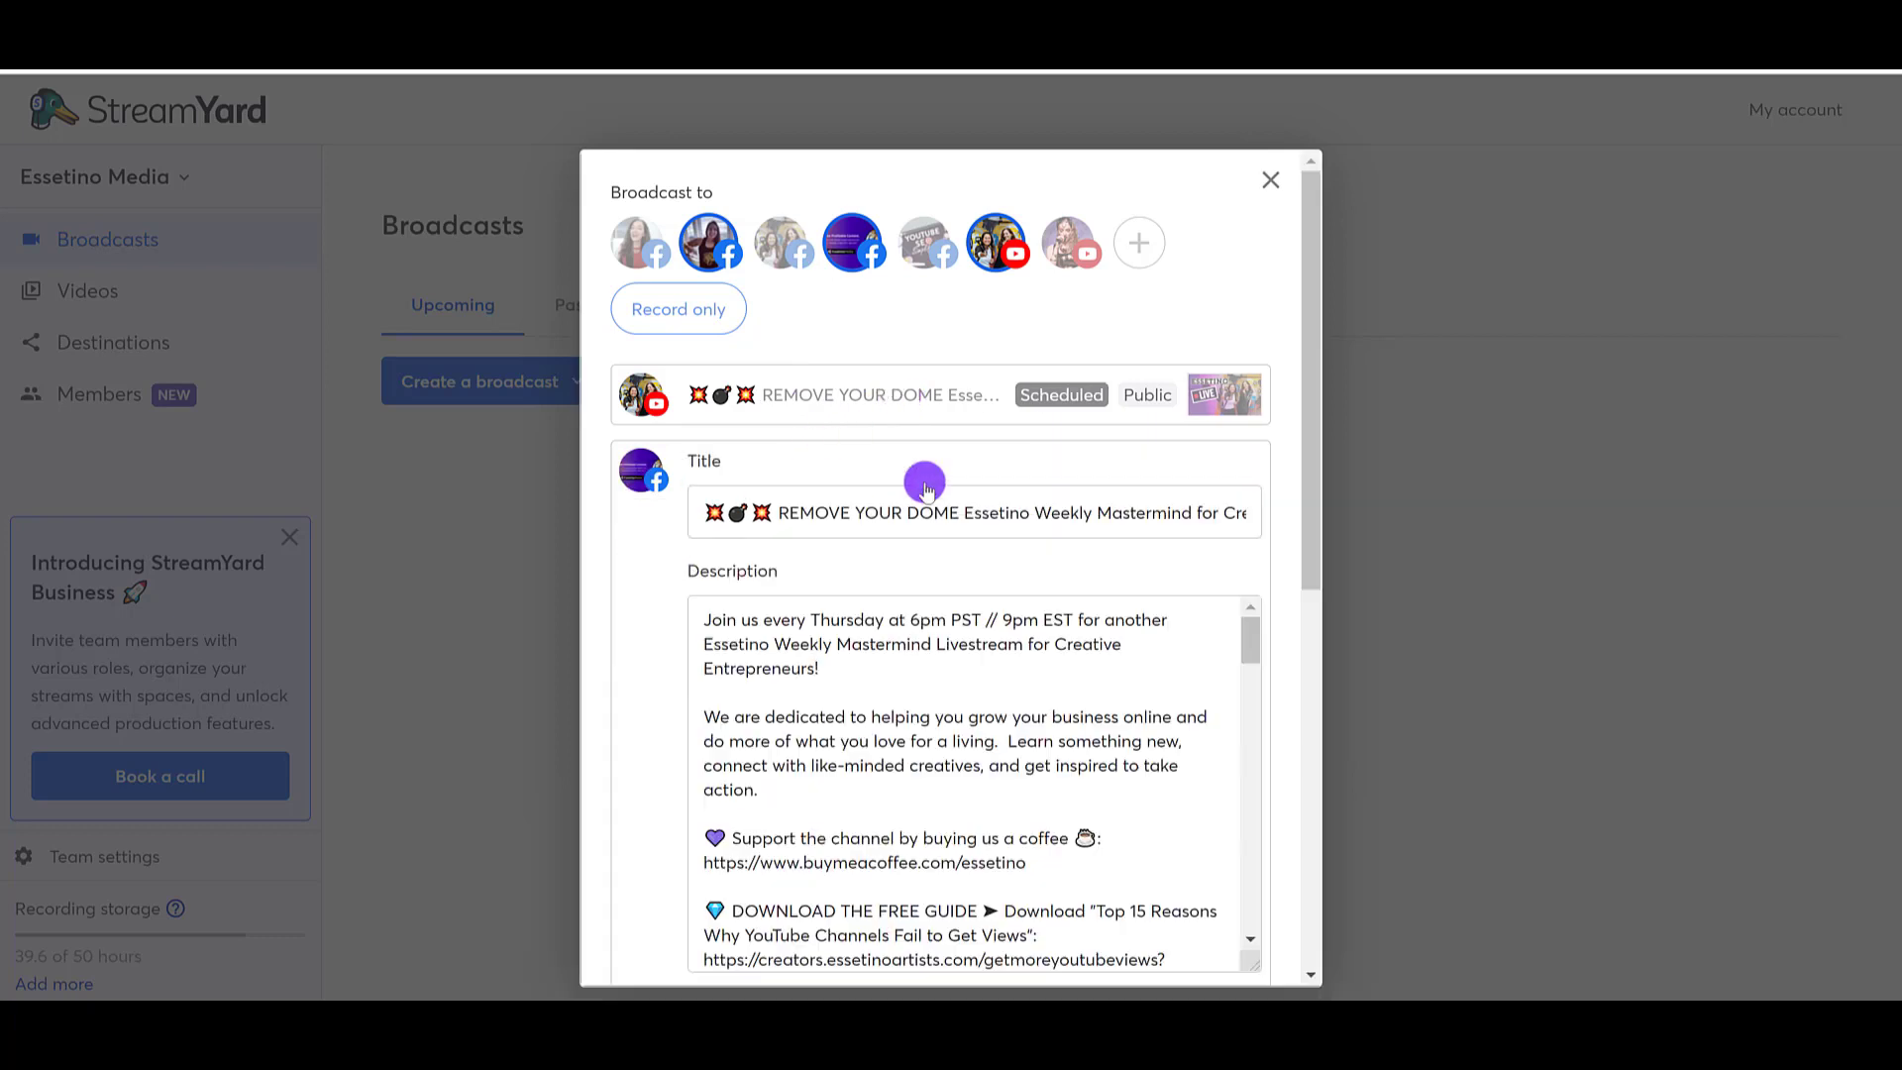
pyautogui.moveTo(691, 715); pyautogui.dragTo(1089, 991)
pyautogui.press('BackSpace')
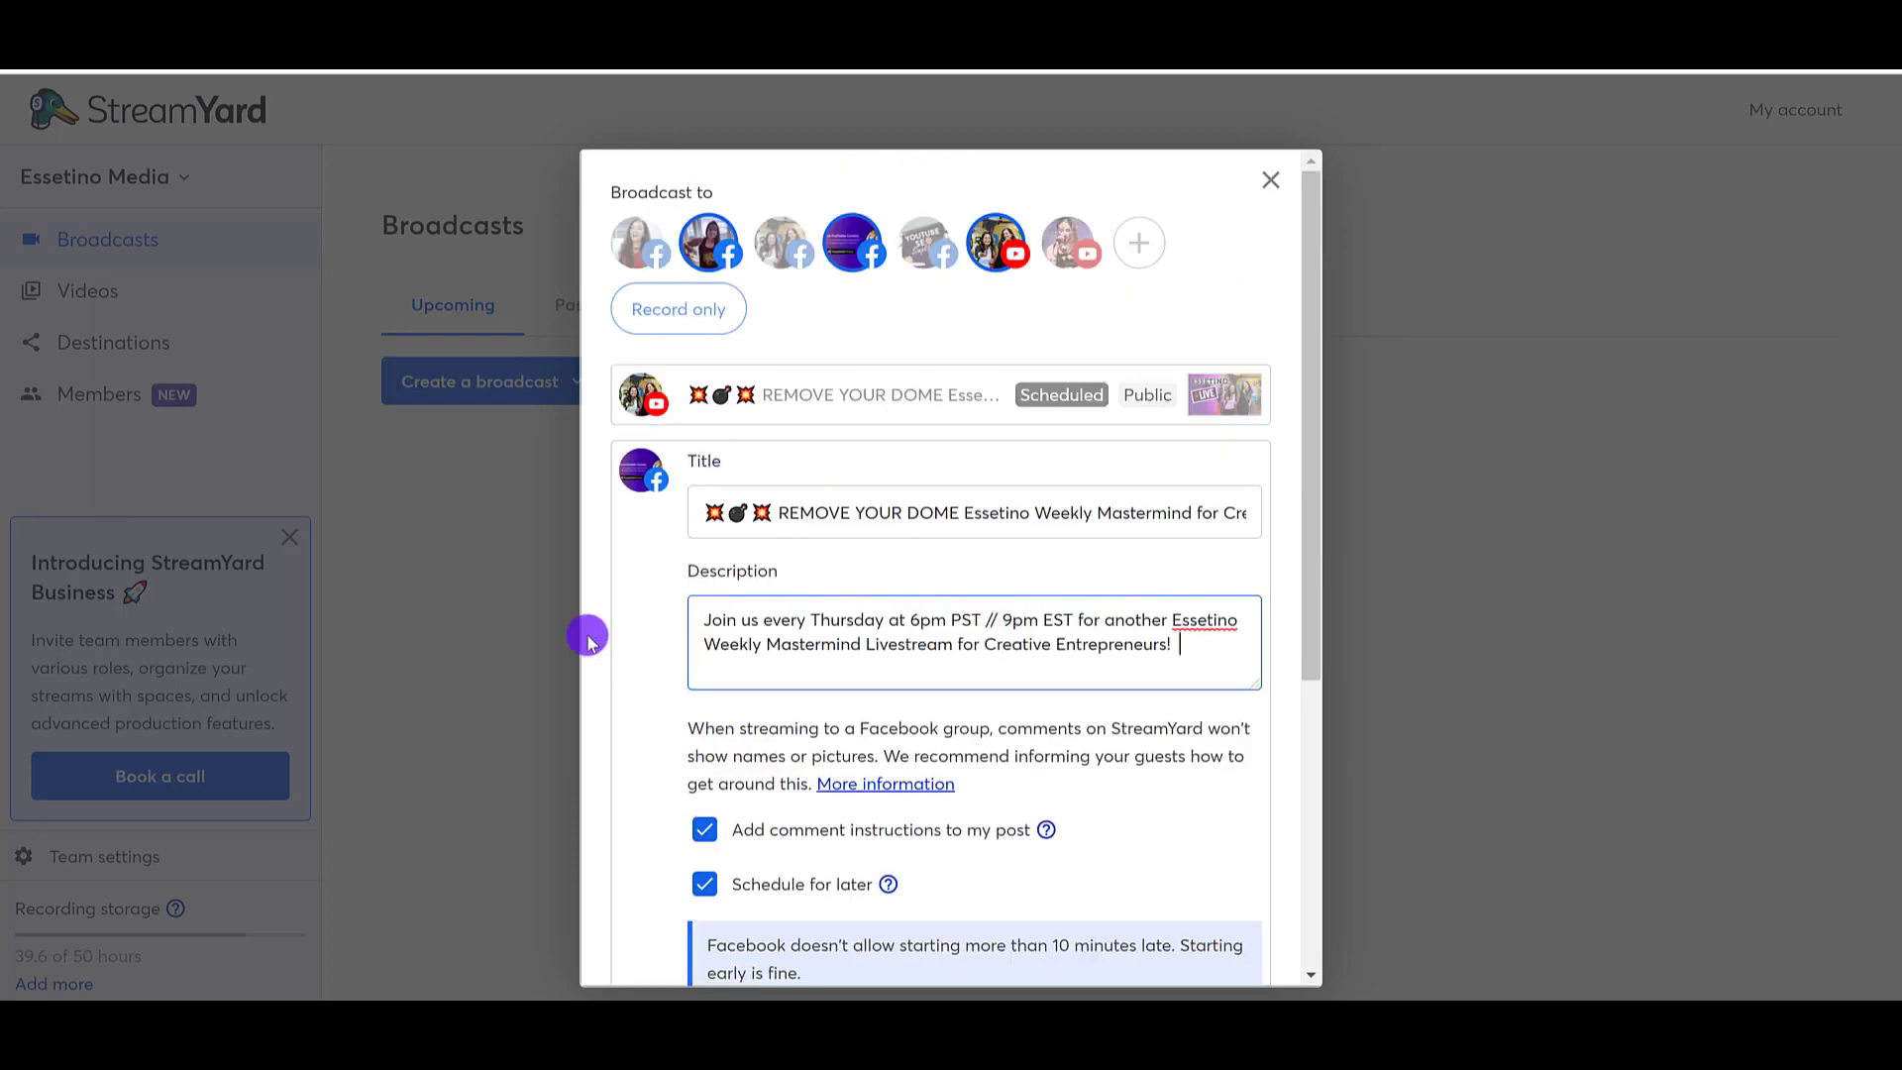
# Step: Copy the emojis and "REMOVE YOUR DOME" from the Facebook group's title to the top of its description, followed by a blank line
pyautogui.moveTo(959, 512); pyautogui.dragTo(670, 497)
pyautogui.hotkey('ctrl', 'c')
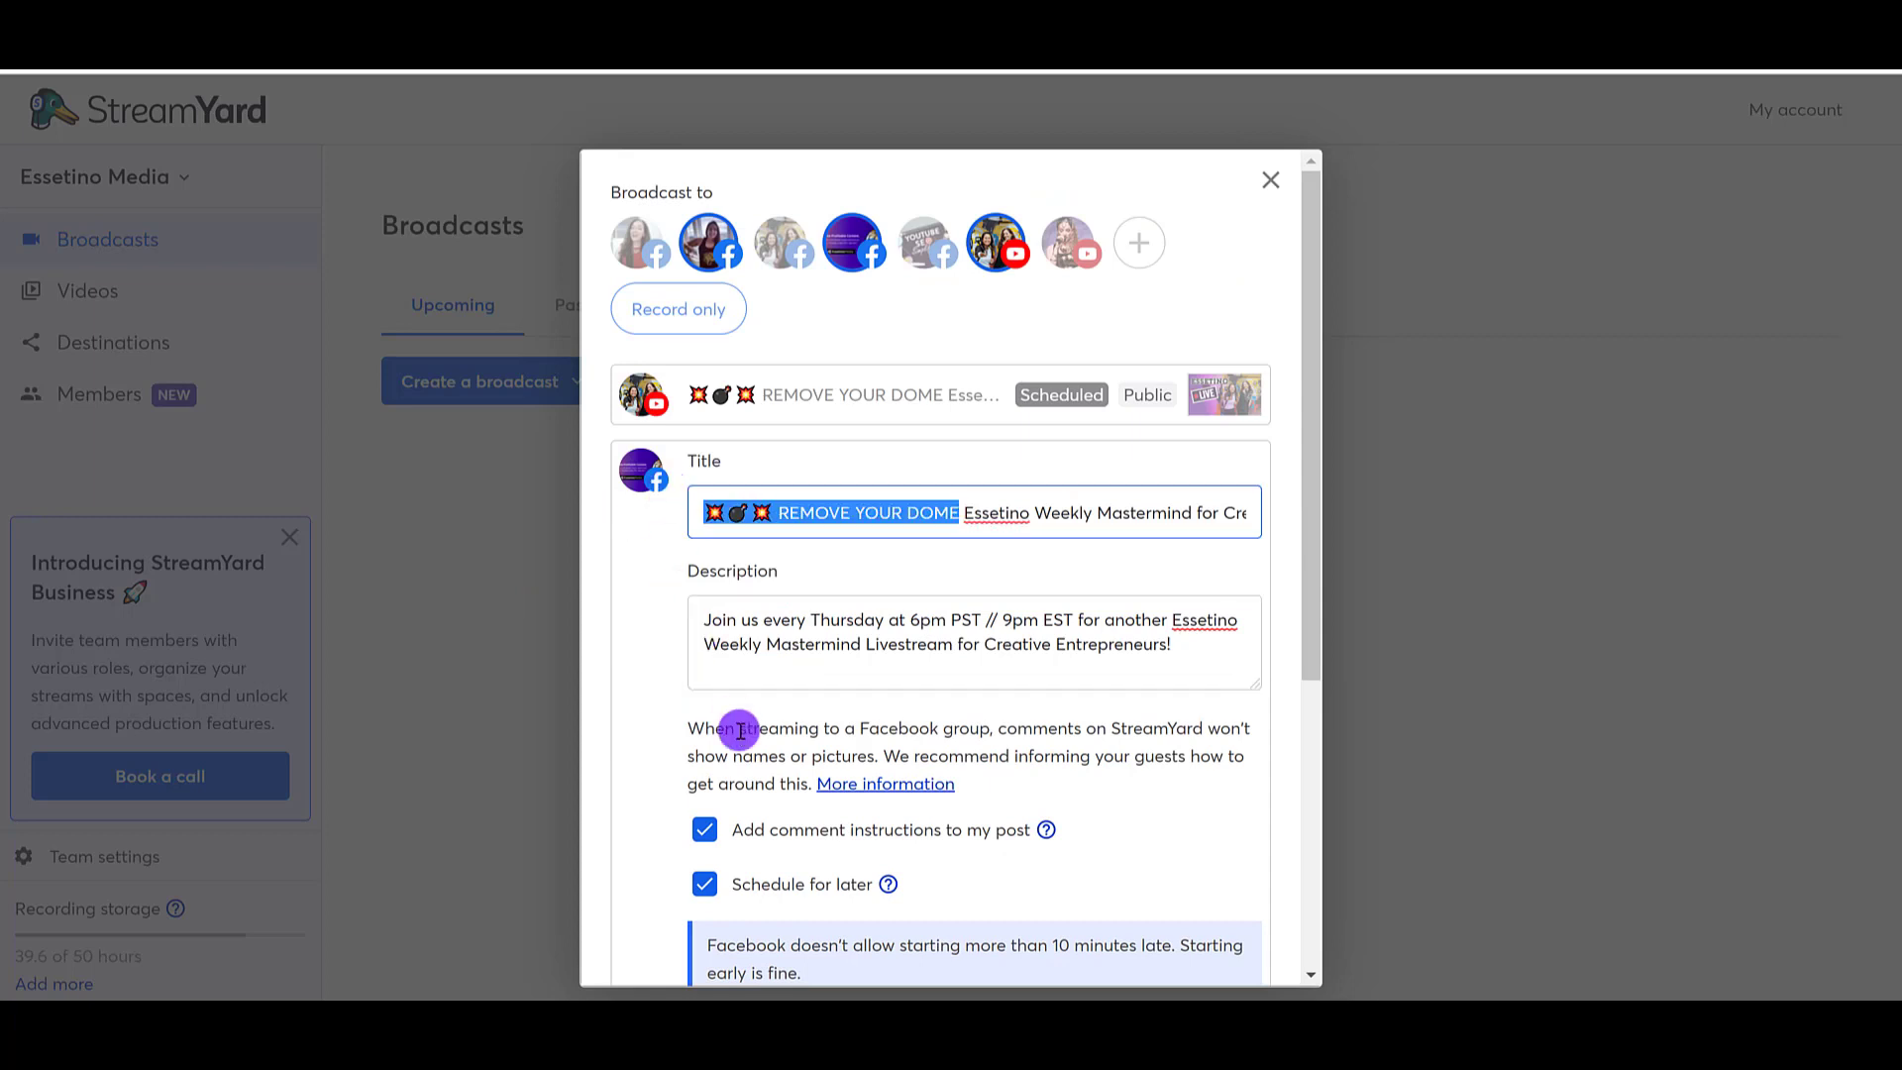
pyautogui.click(704, 620)
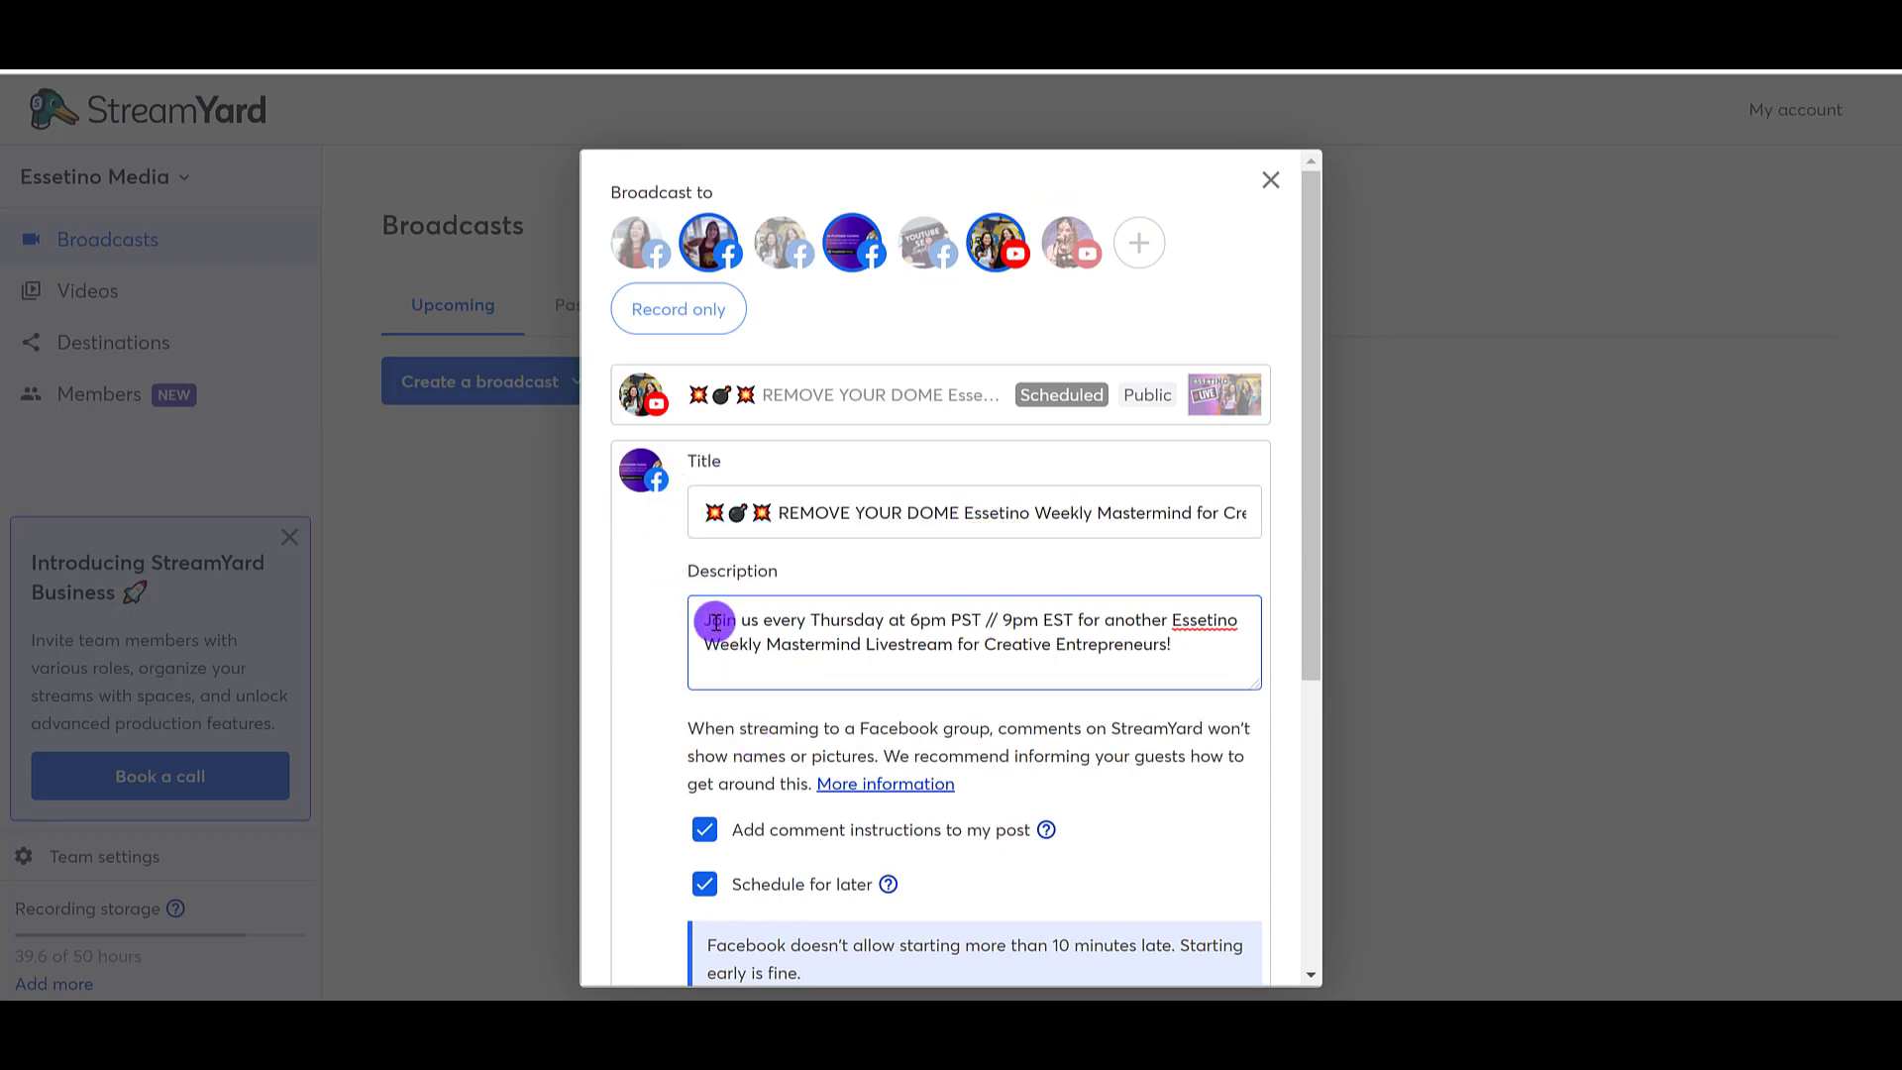
pyautogui.press('Return')
pyautogui.press('Return')
pyautogui.hotkey('ctrl', 'v')
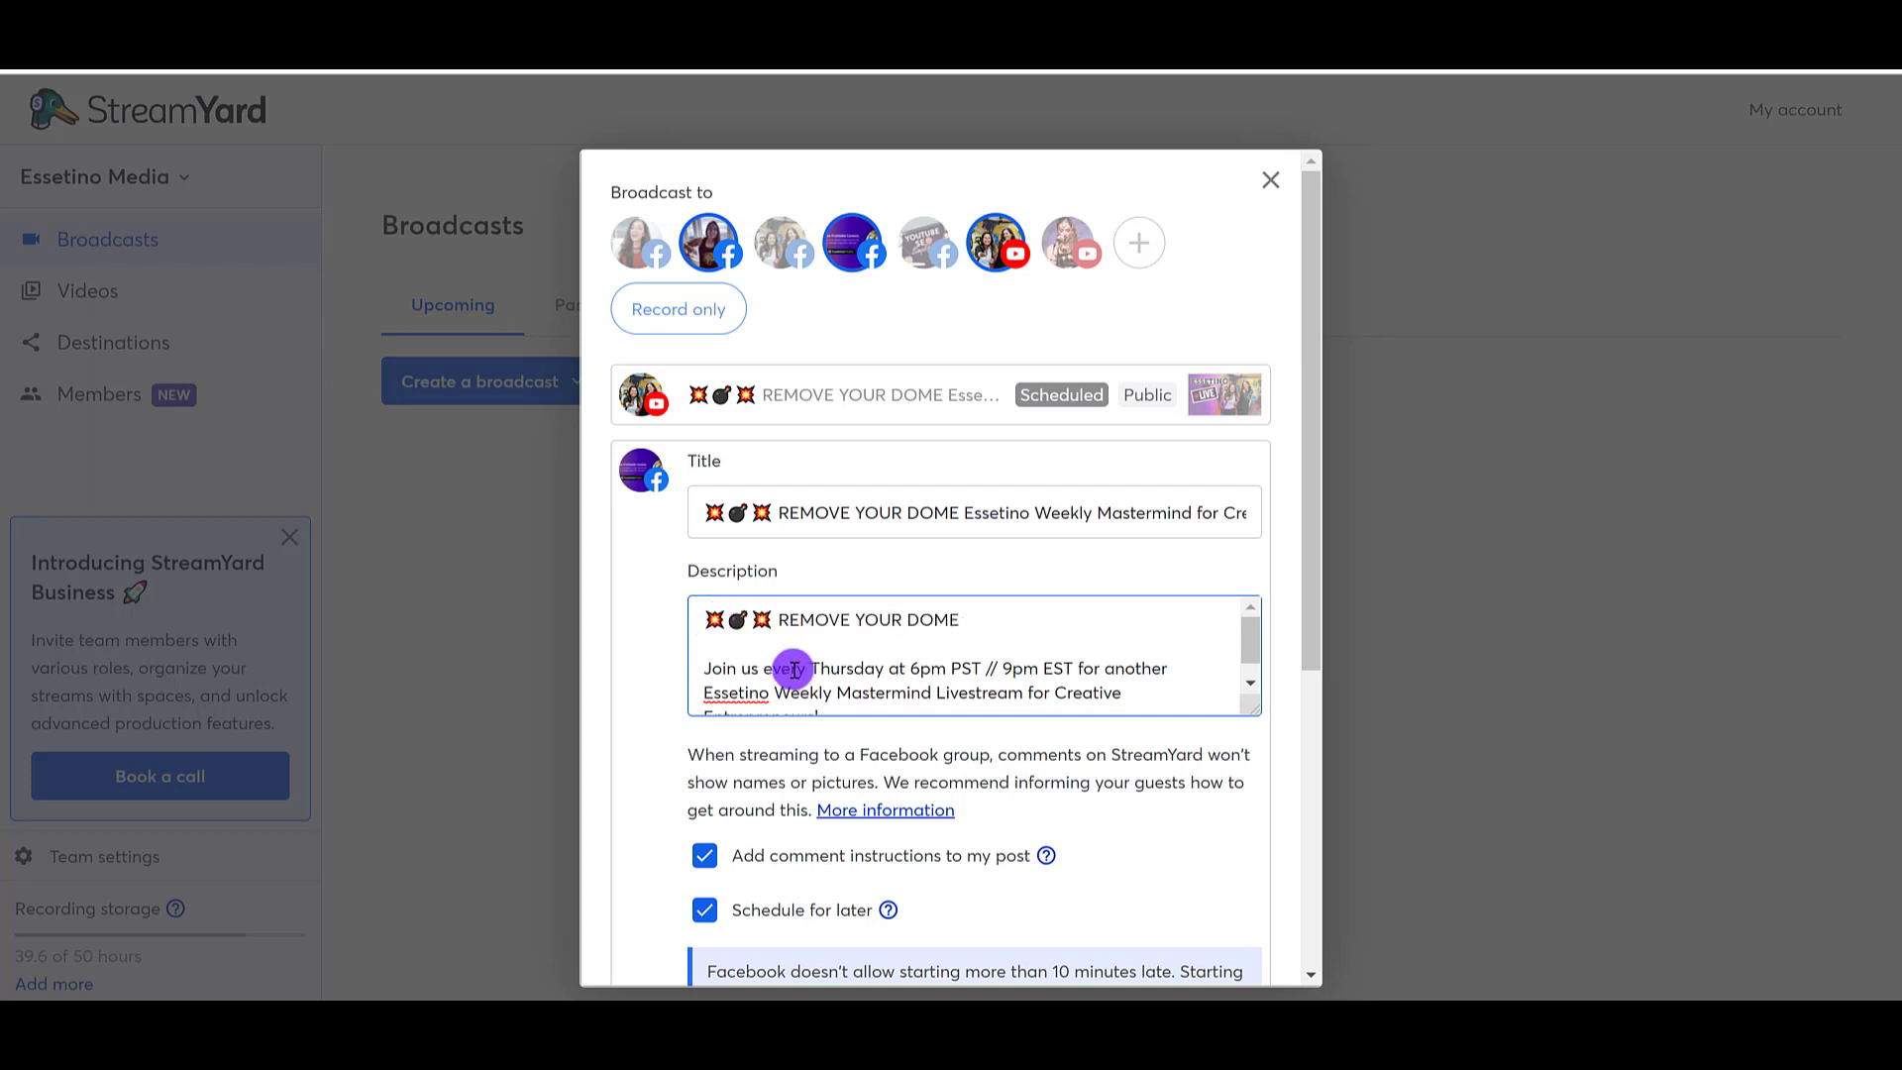
# Step: Replace "every" with "TONIGHT" in the Facebook group's description
pyautogui.doubleClick(785, 674)
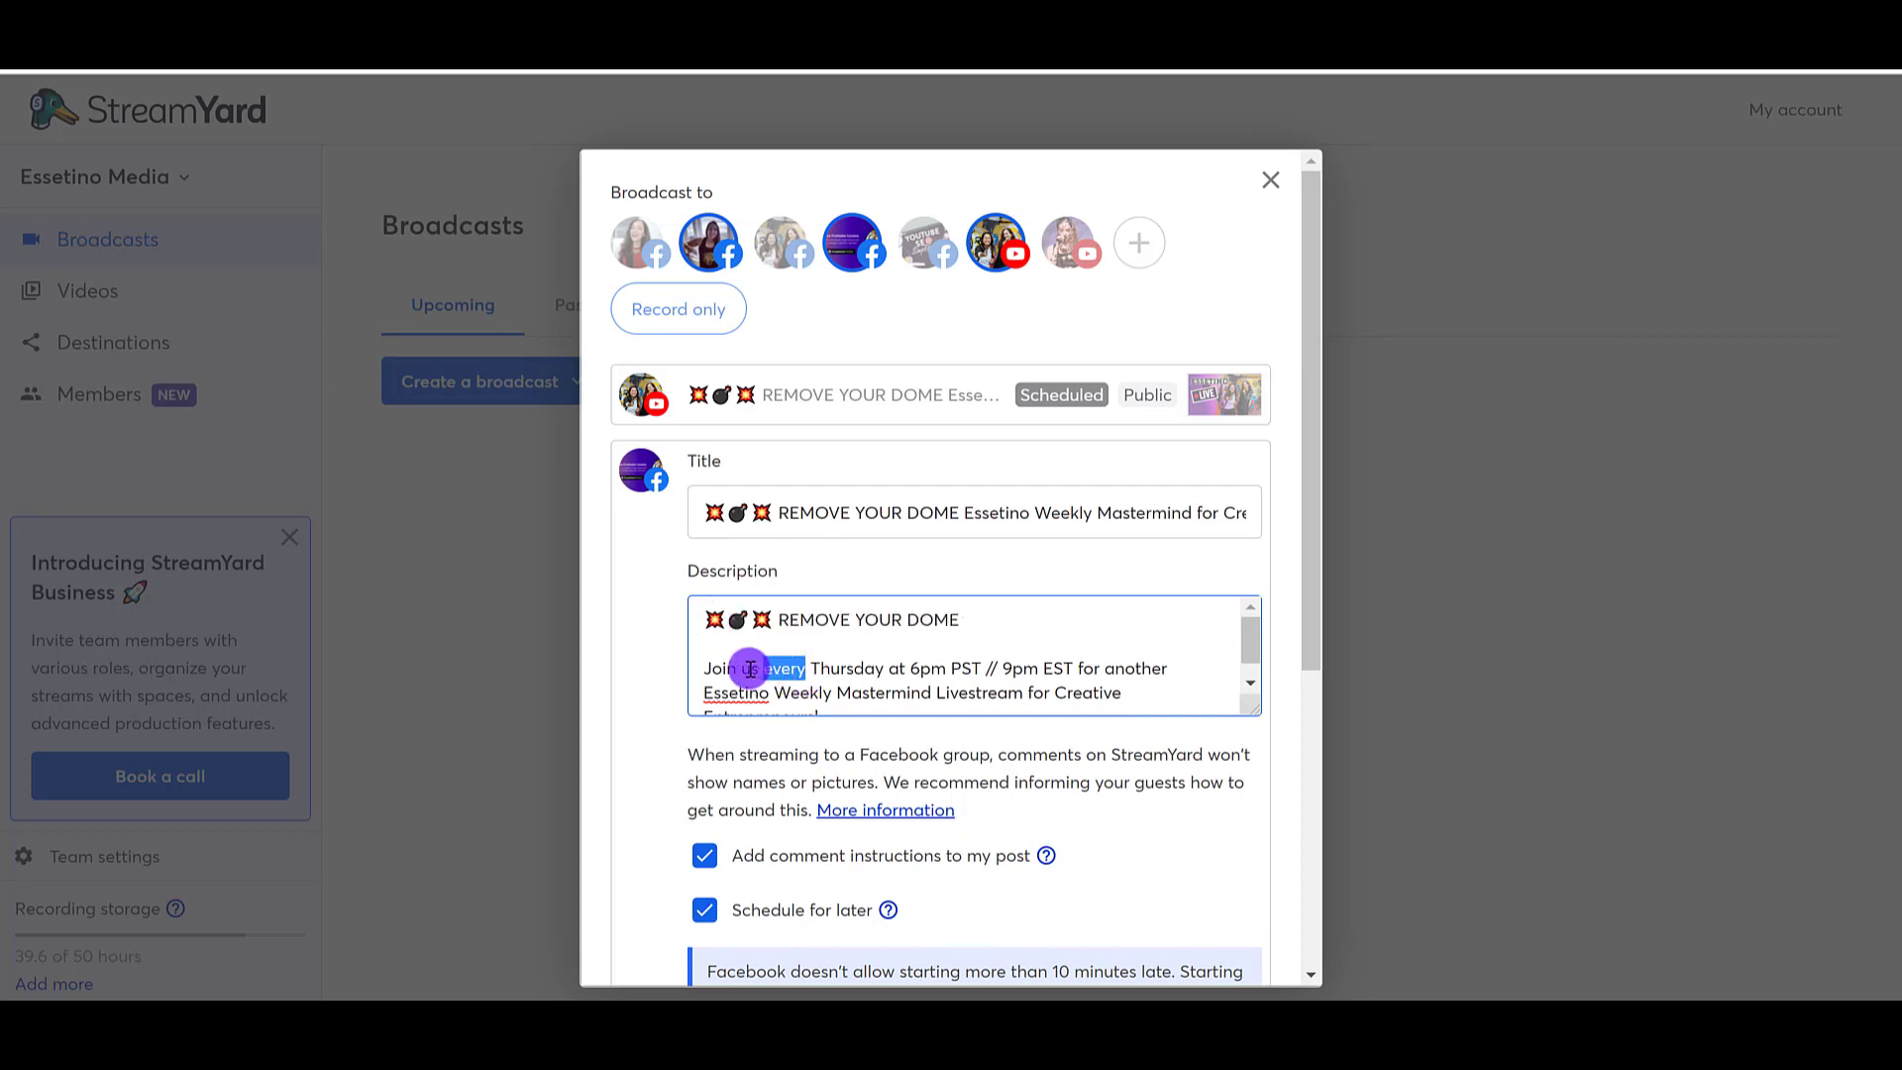
pyautogui.press('BackSpace')
pyautogui.write('TONIGHT')
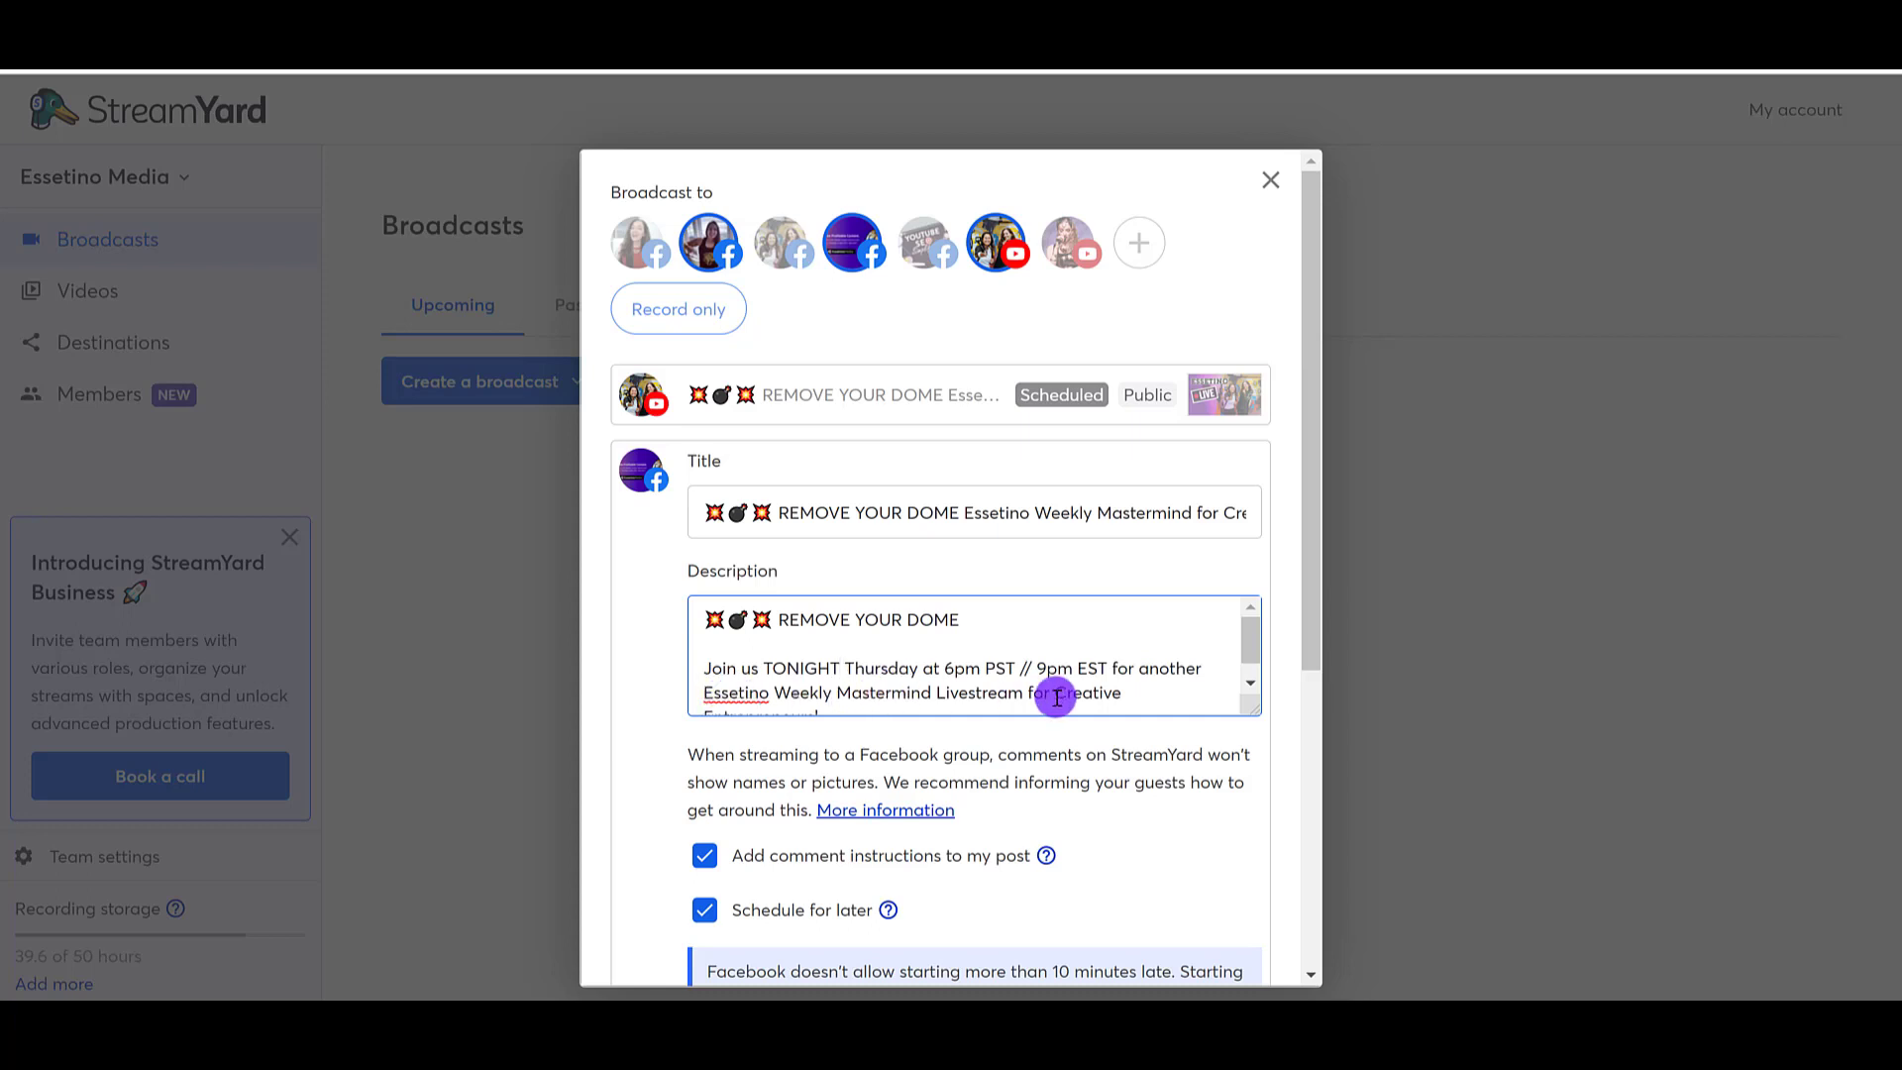
# Step: Copy the Facebook group's shortened description and replace the other Facebook destination's entire description with it
pyautogui.scroll(-2, 1161, 673)
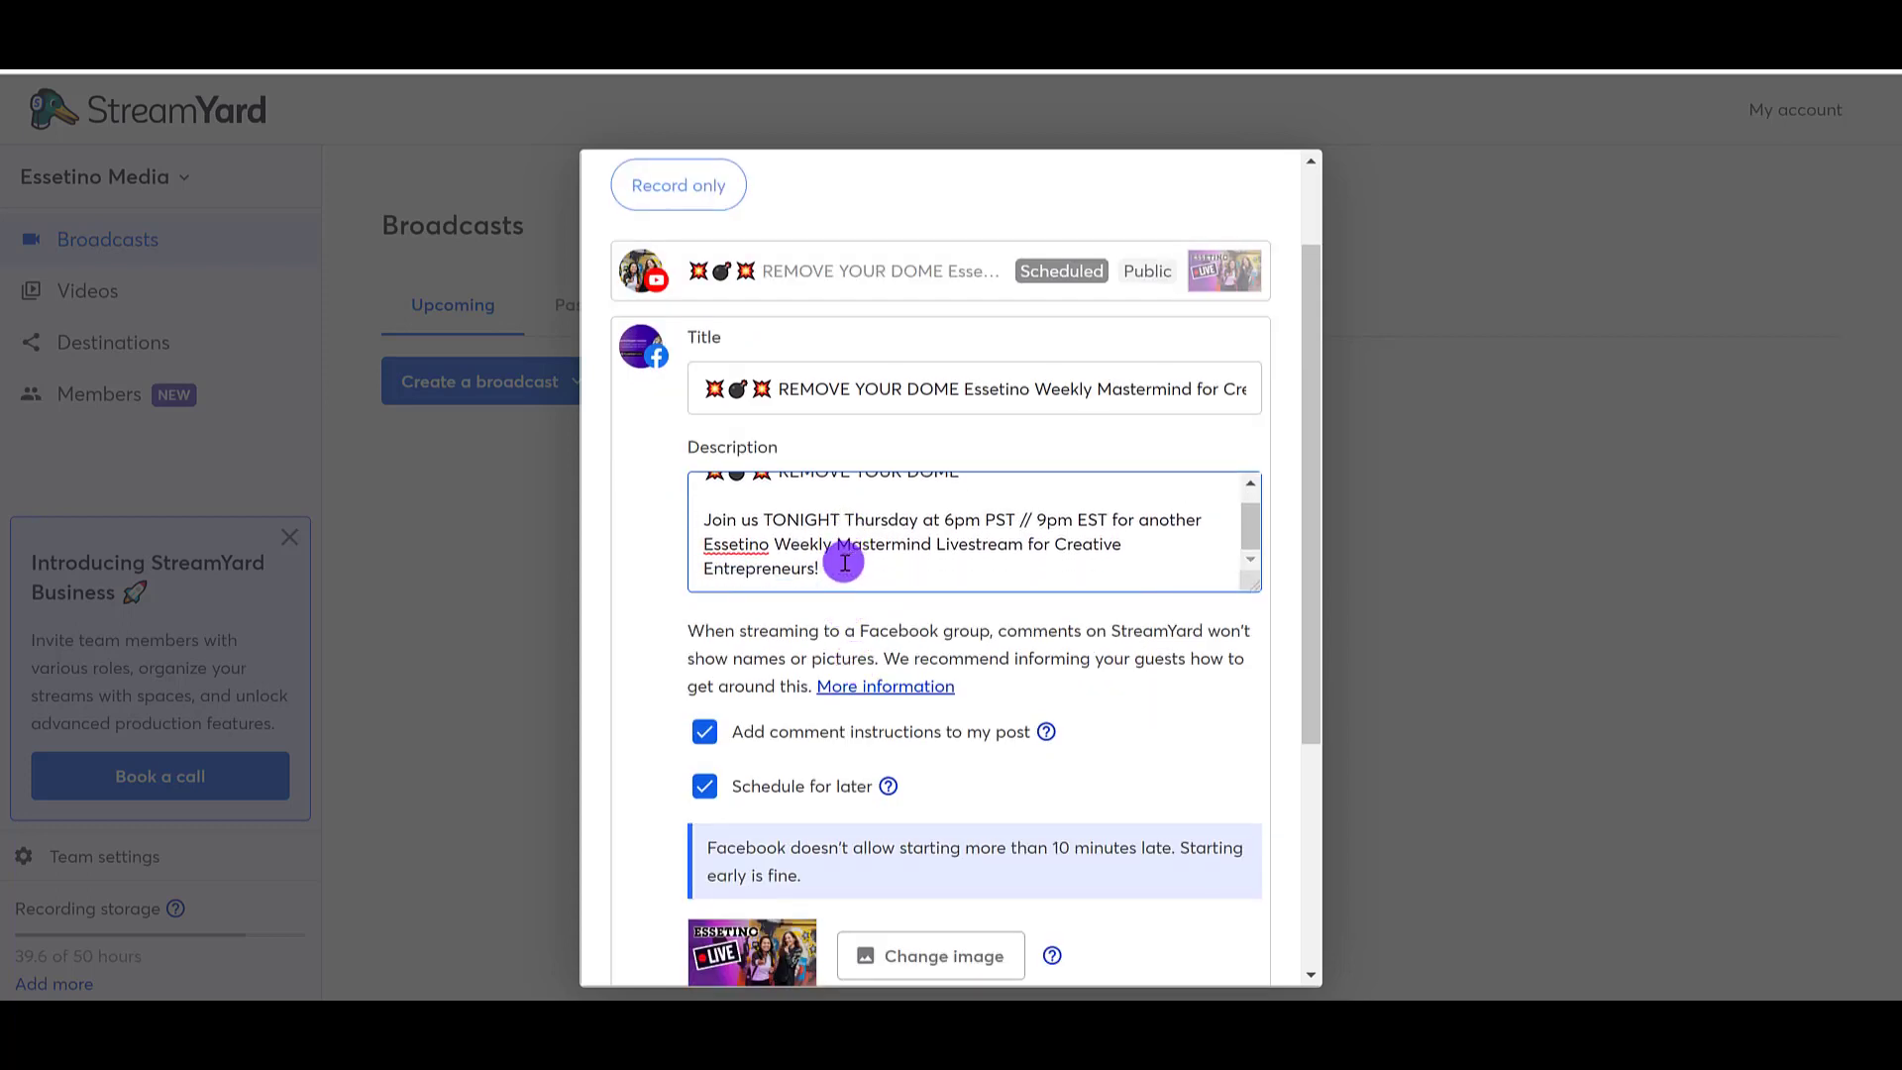
pyautogui.moveTo(845, 555); pyautogui.dragTo(692, 493)
pyautogui.hotkey('ctrl', 'c')
pyautogui.scroll(-4, 1157, 854)
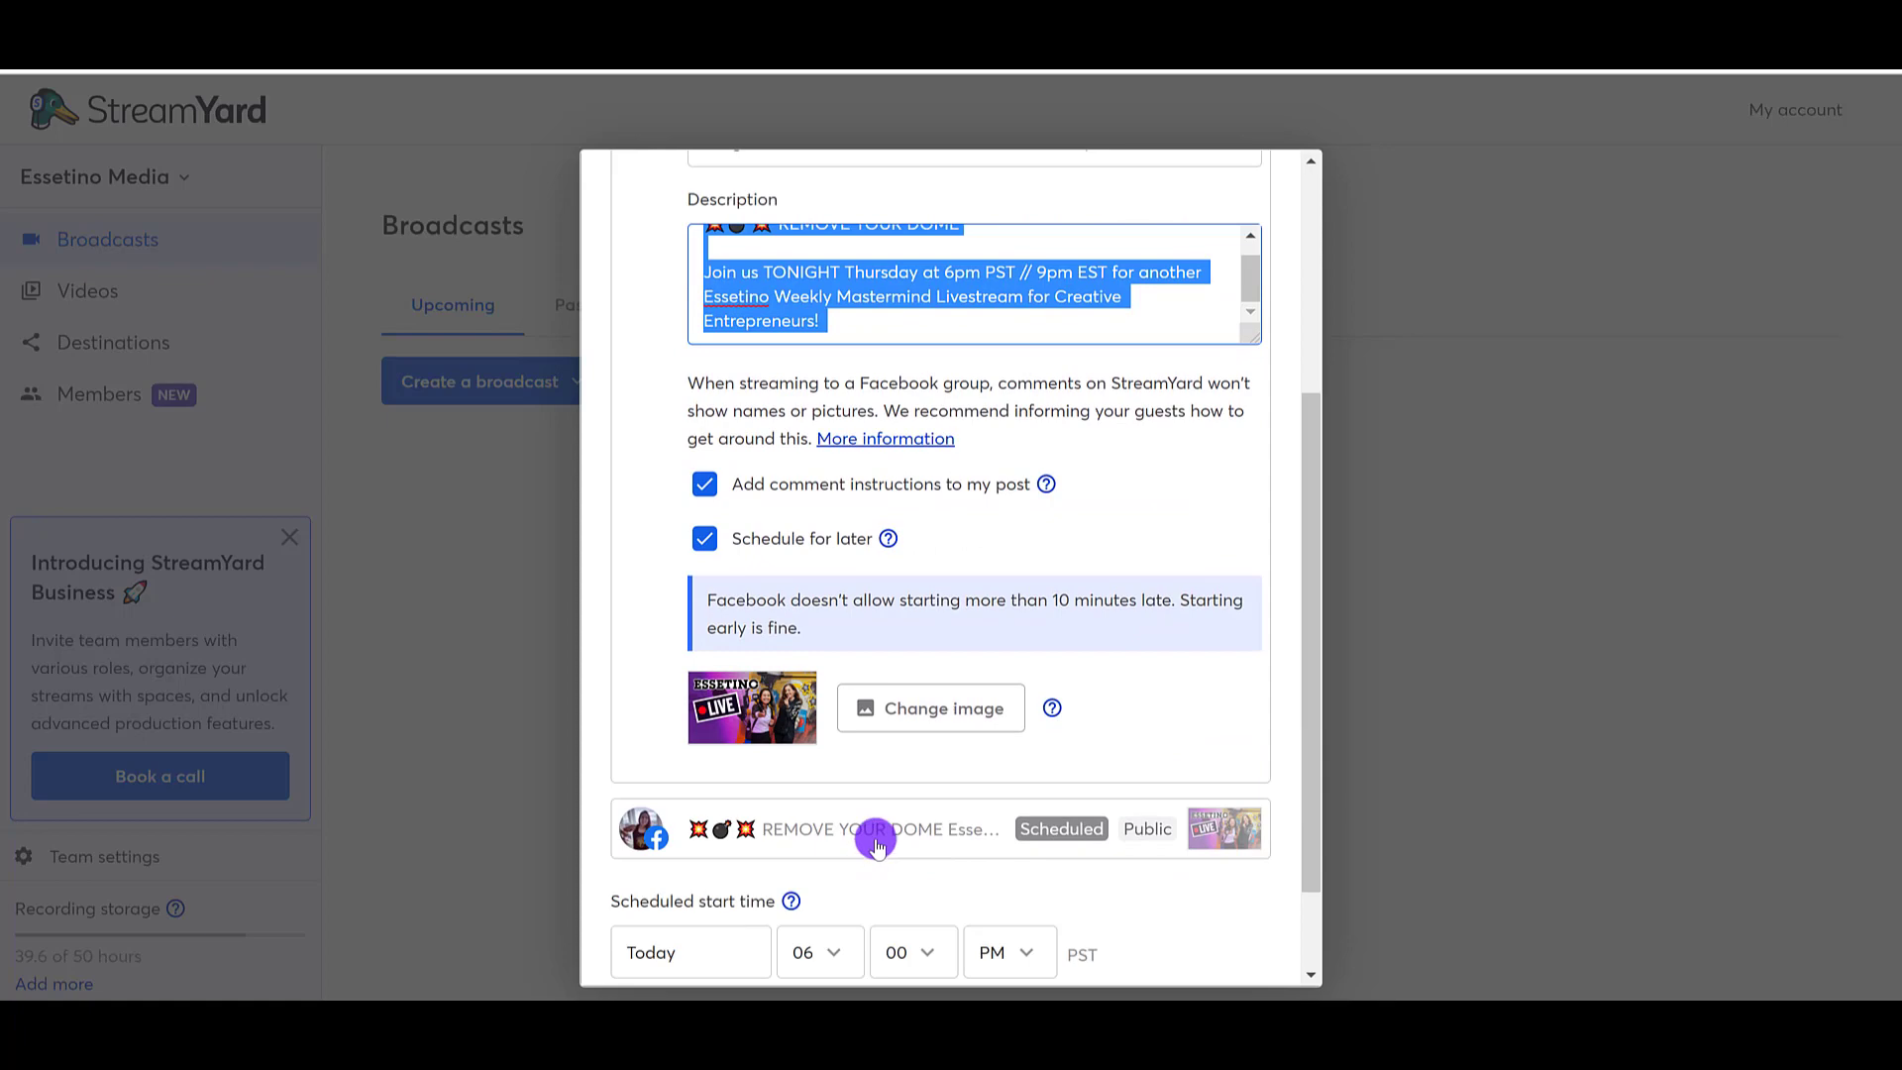
pyautogui.click(876, 842)
pyautogui.moveTo(708, 327); pyautogui.dragTo(1135, 644)
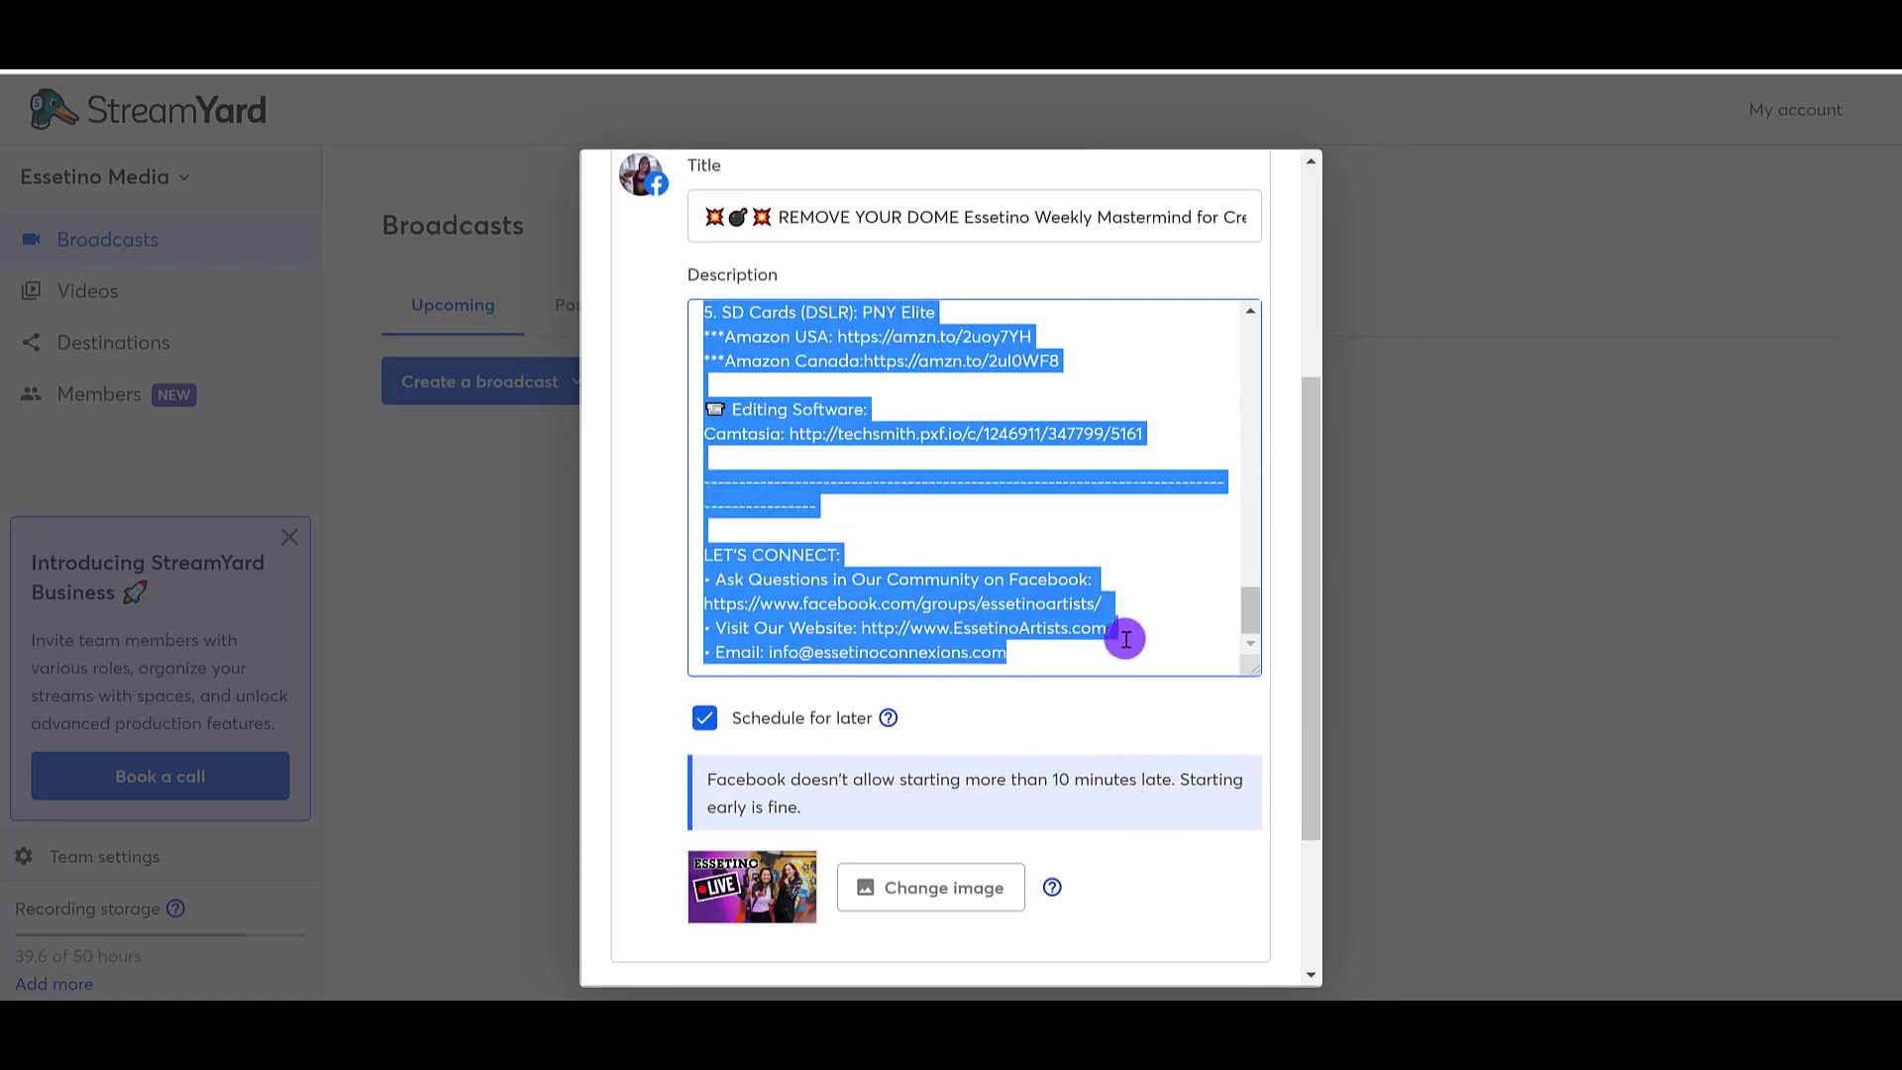
pyautogui.press('BackSpace')
pyautogui.hotkey('ctrl', 'v')
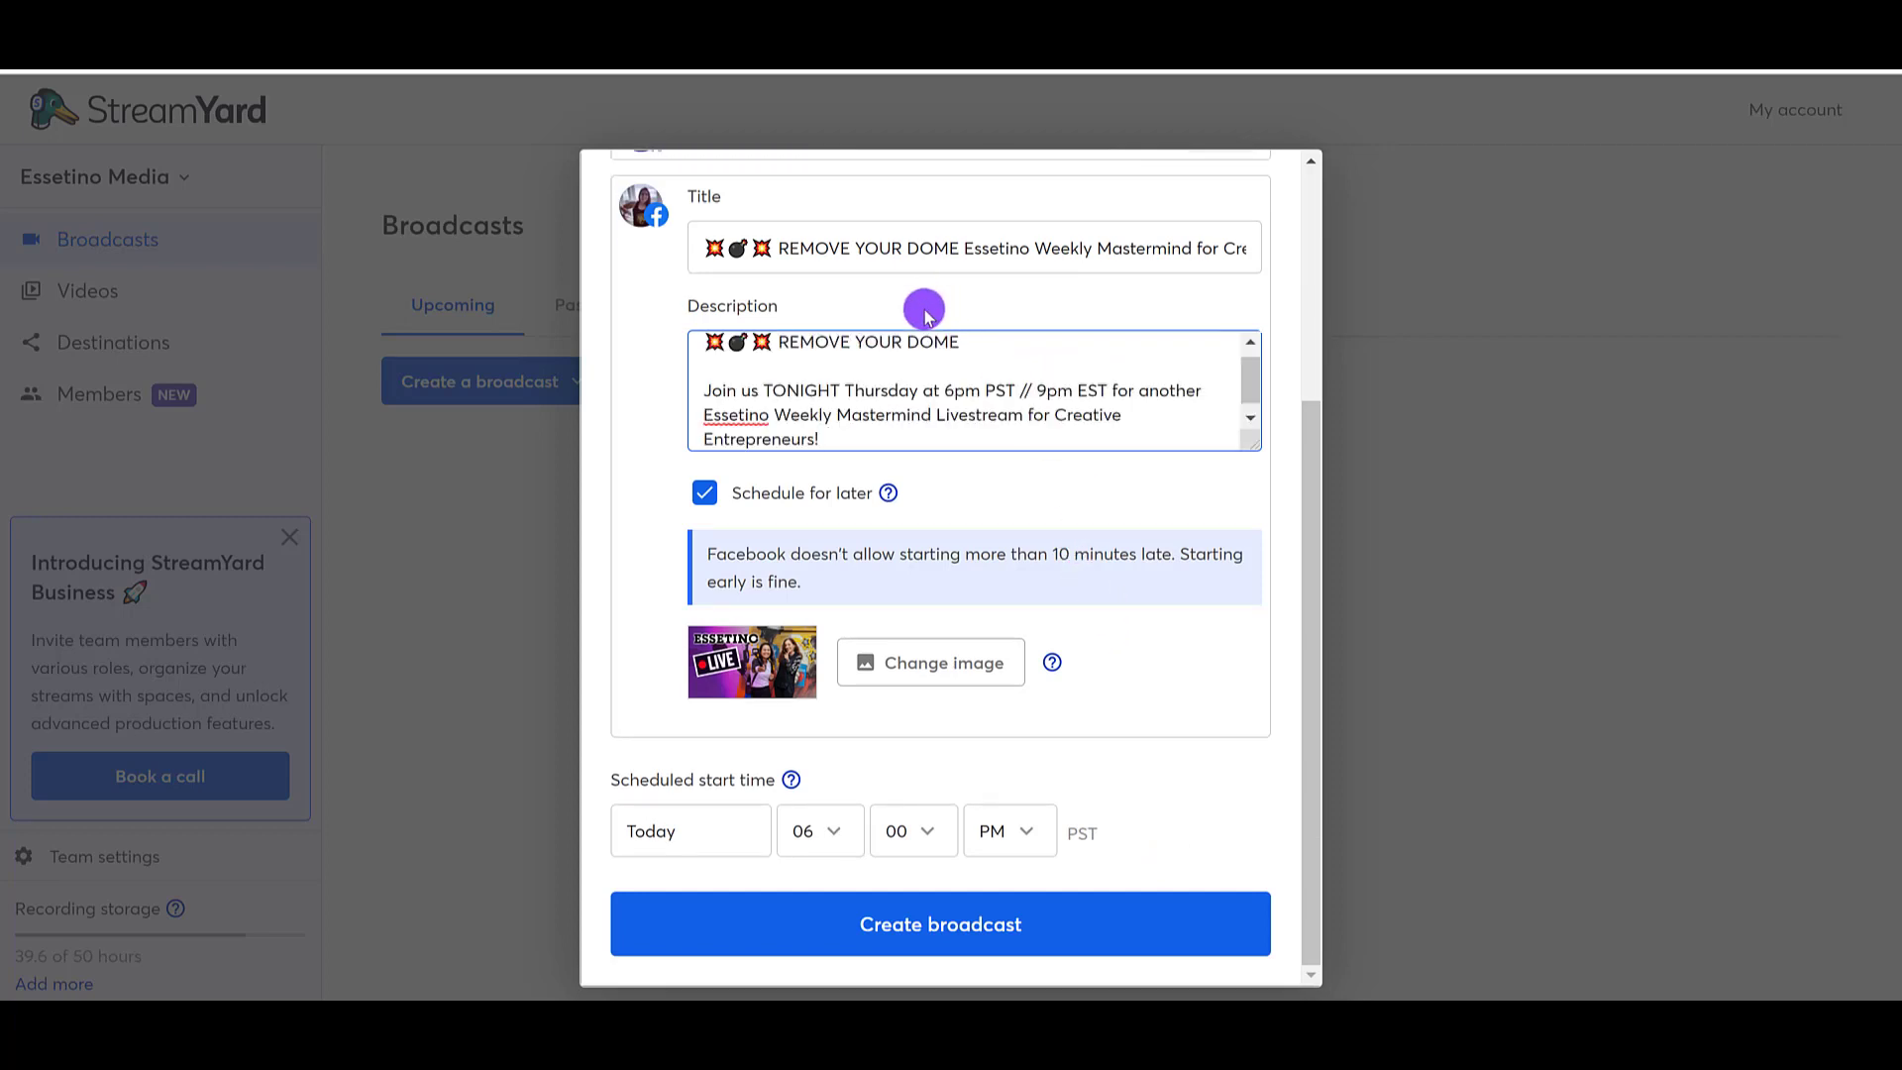
# Step: Review the destination settings and create the scheduled broadcast
pyautogui.scroll(1, 991, 496)
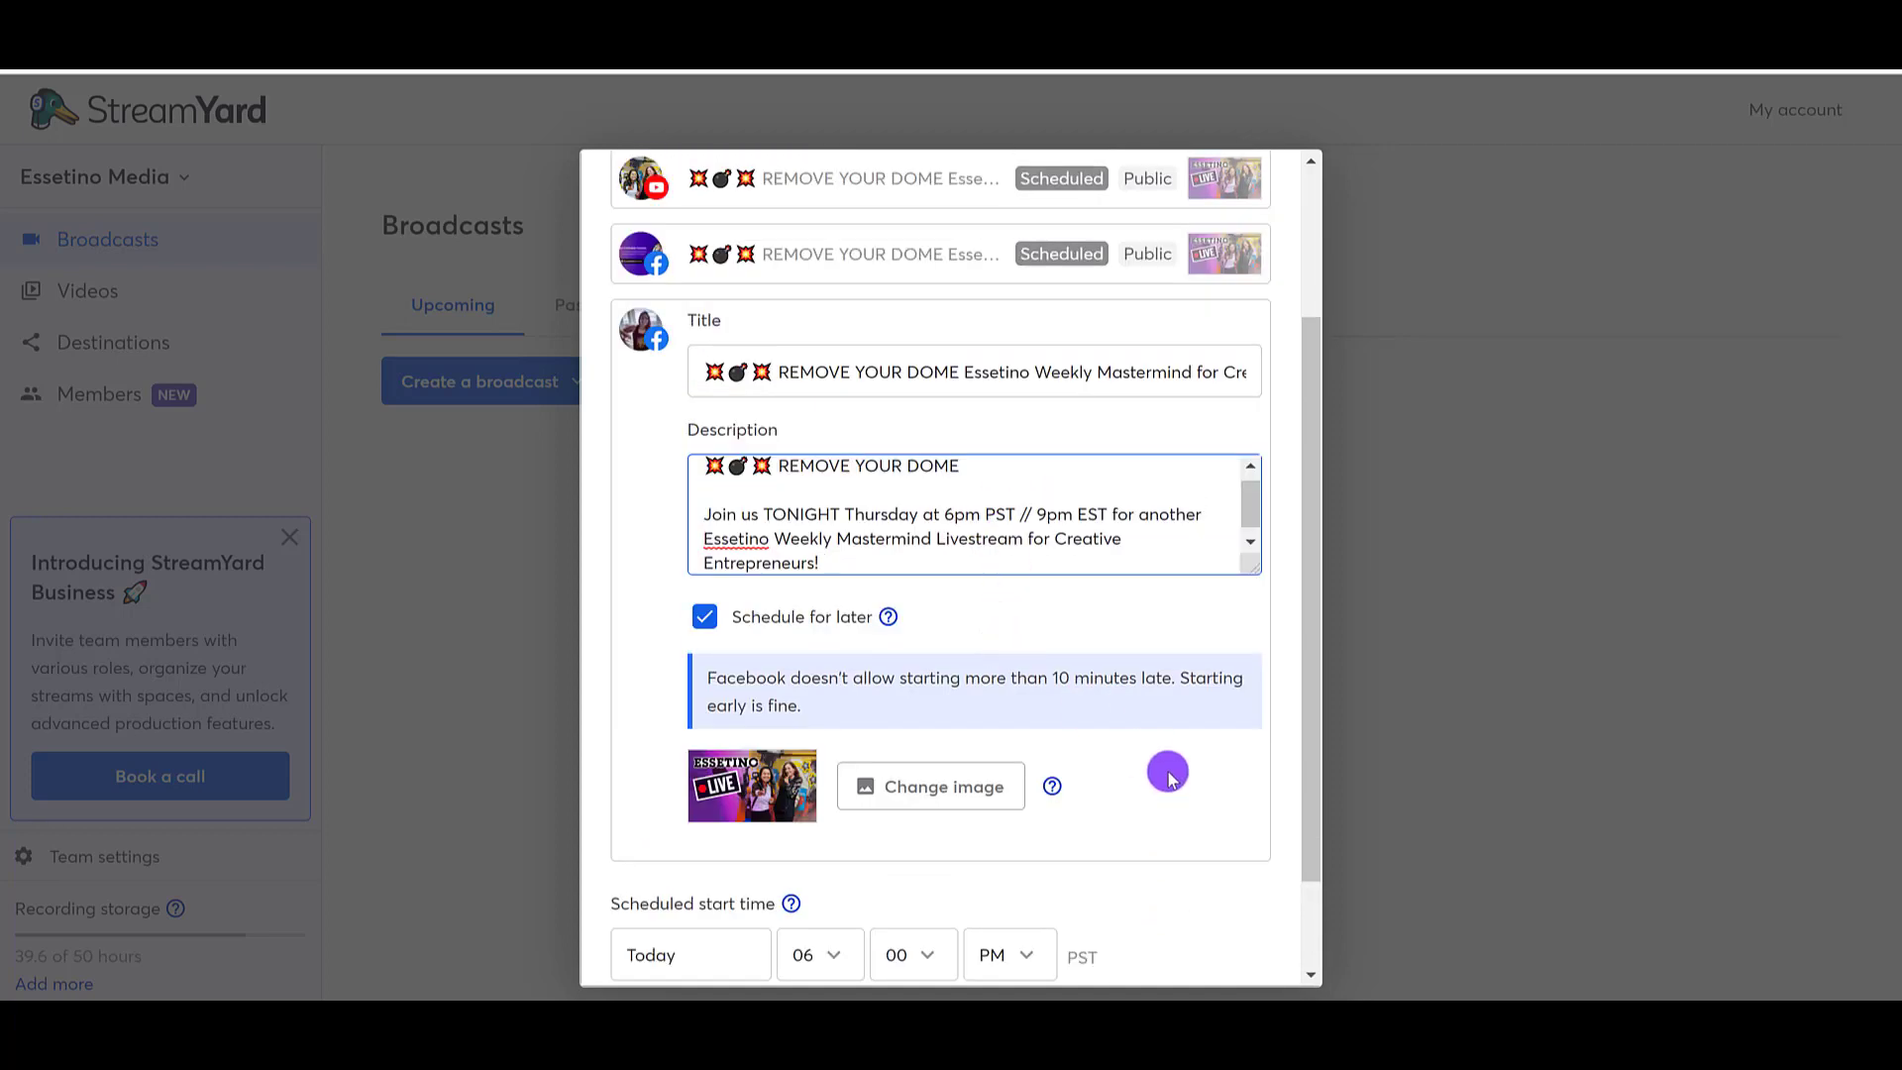
pyautogui.scroll(-1, 1168, 775)
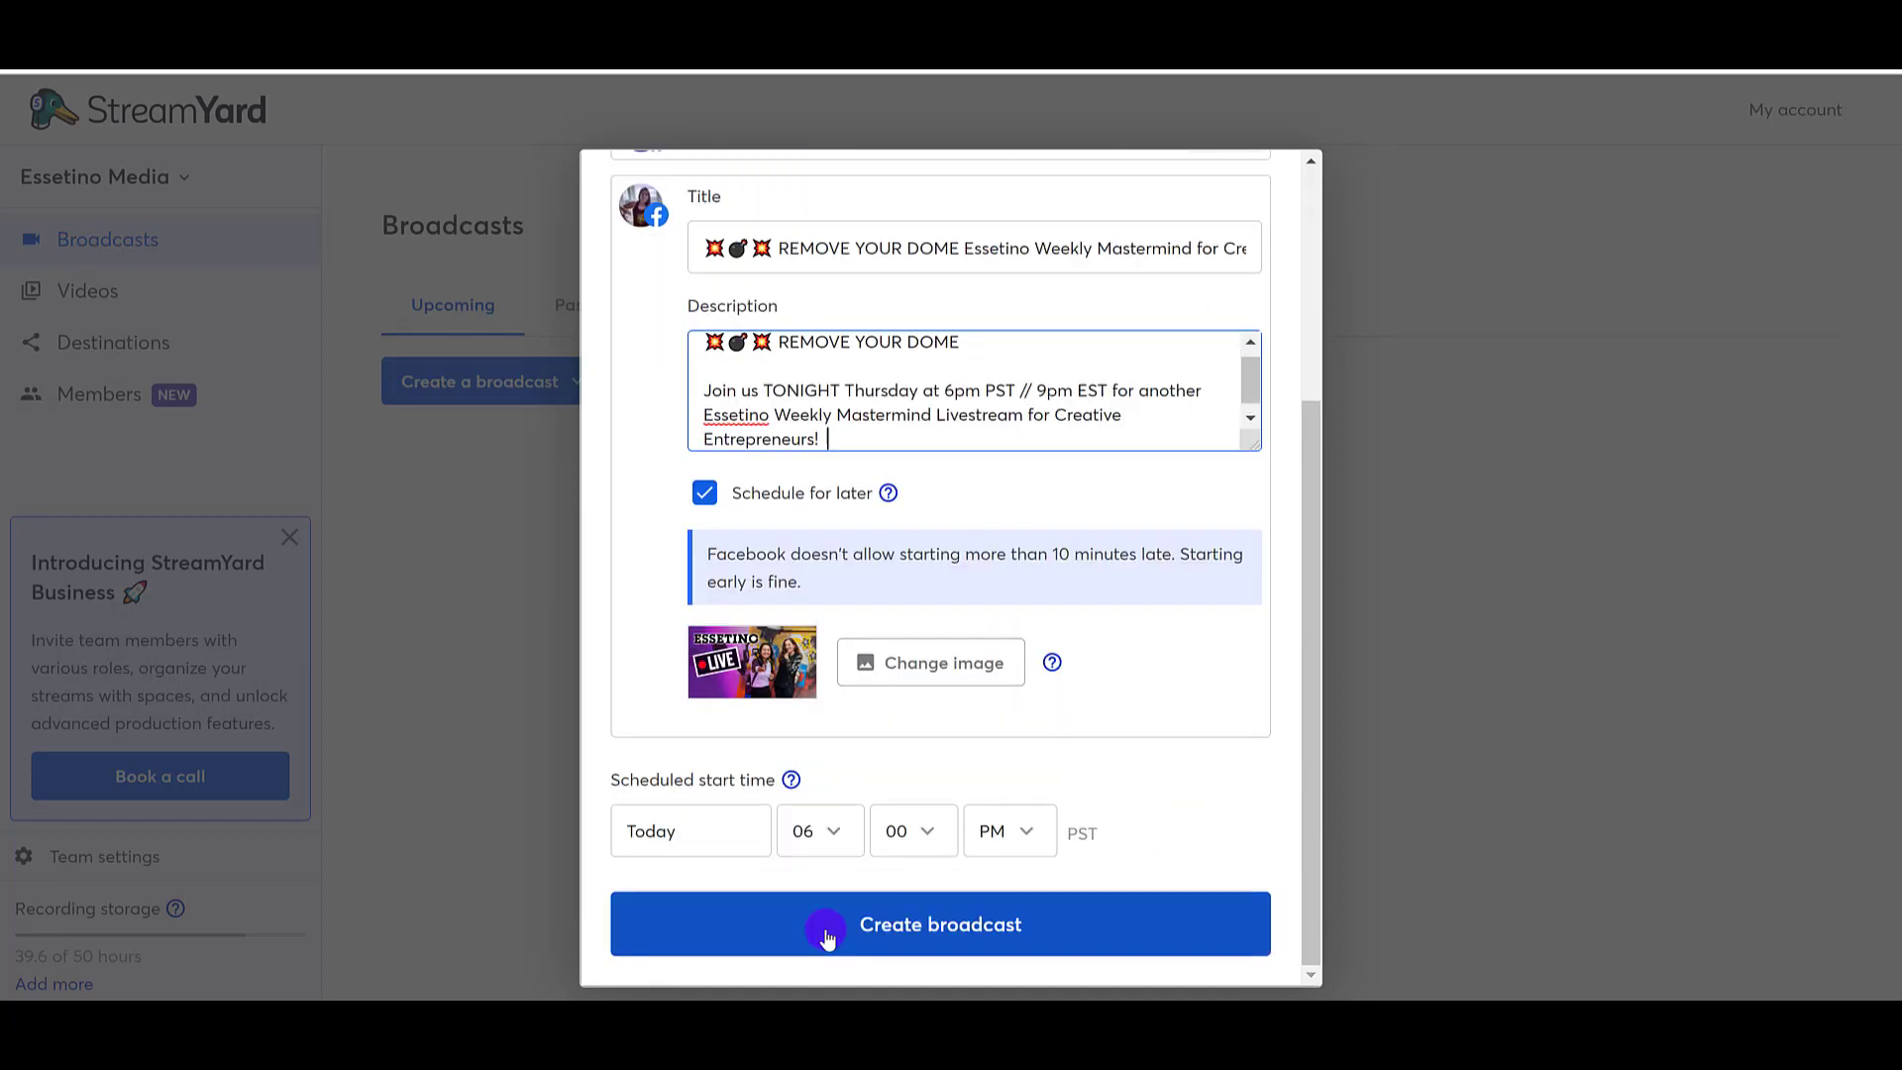
pyautogui.click(827, 934)
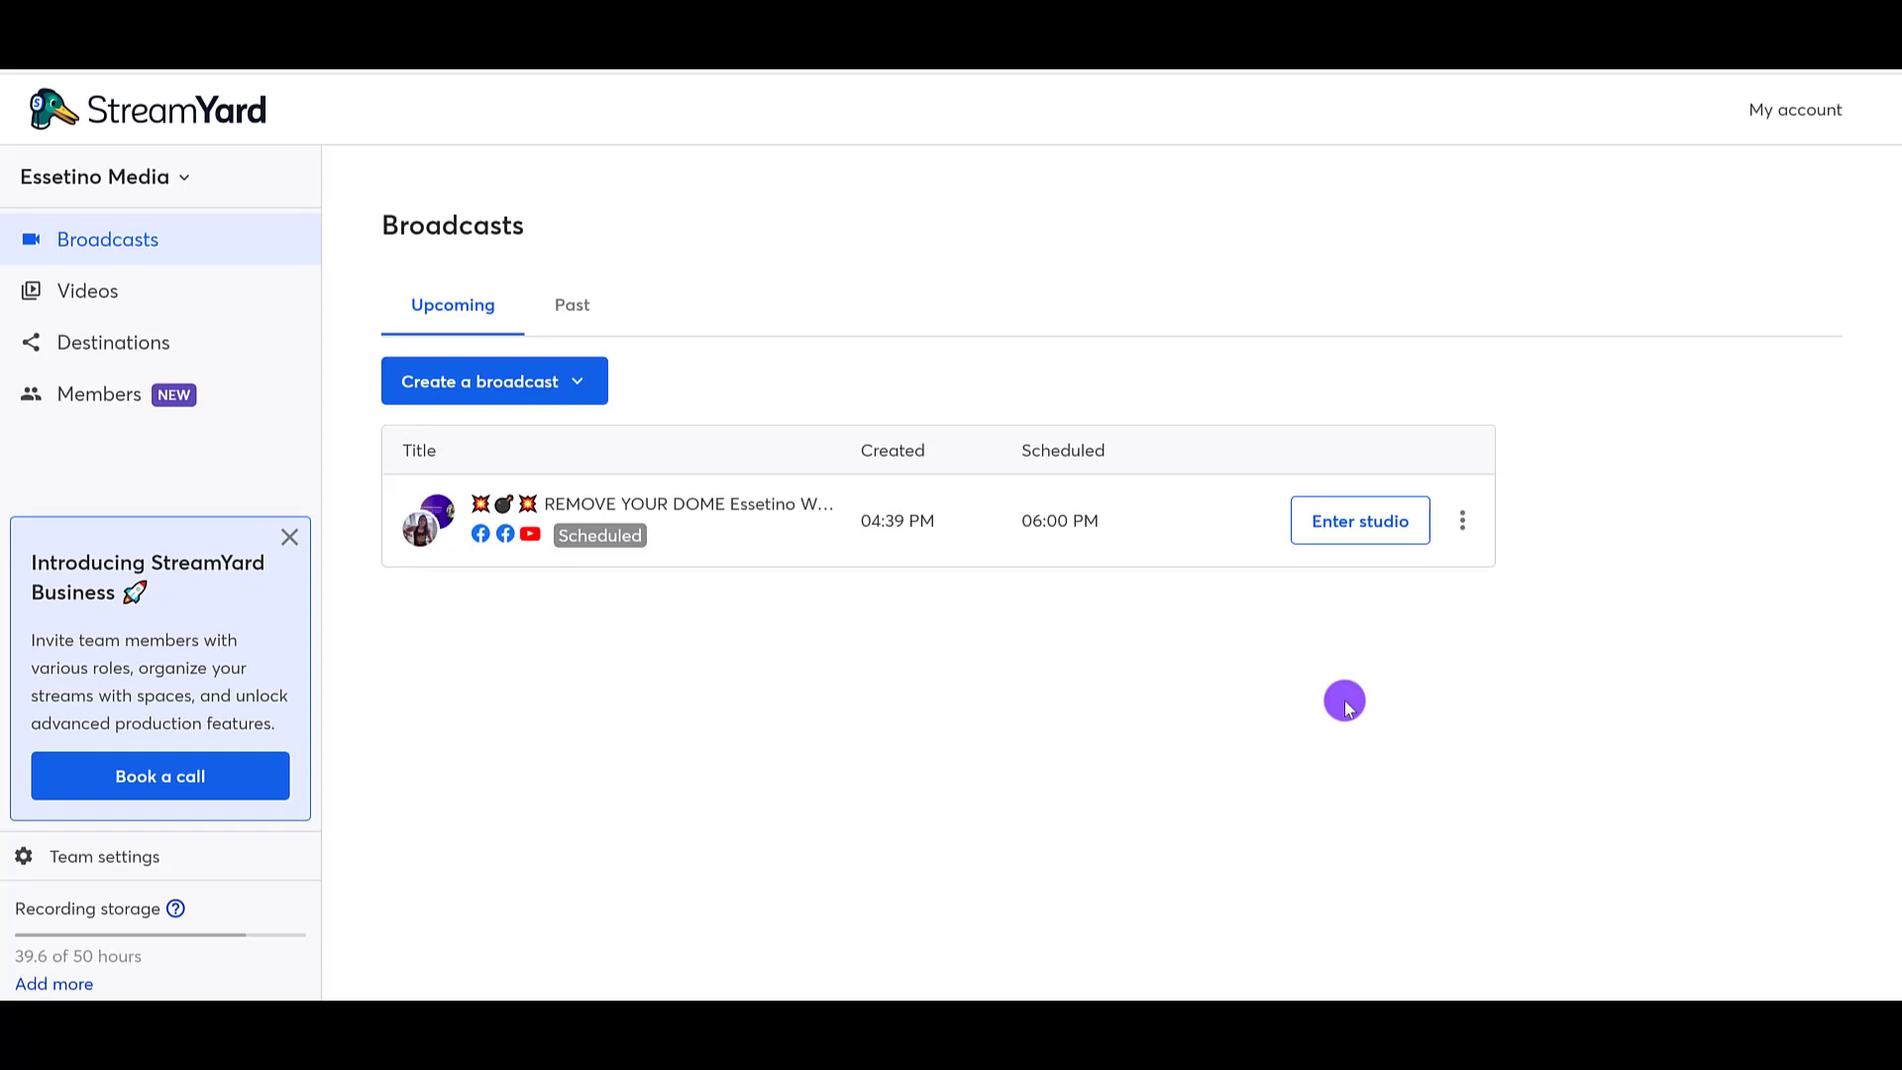
# Step: Enter the studio of the "REMOVE YOUR DOME" broadcast and allow access to the microphone and camera
pyautogui.click(1364, 524)
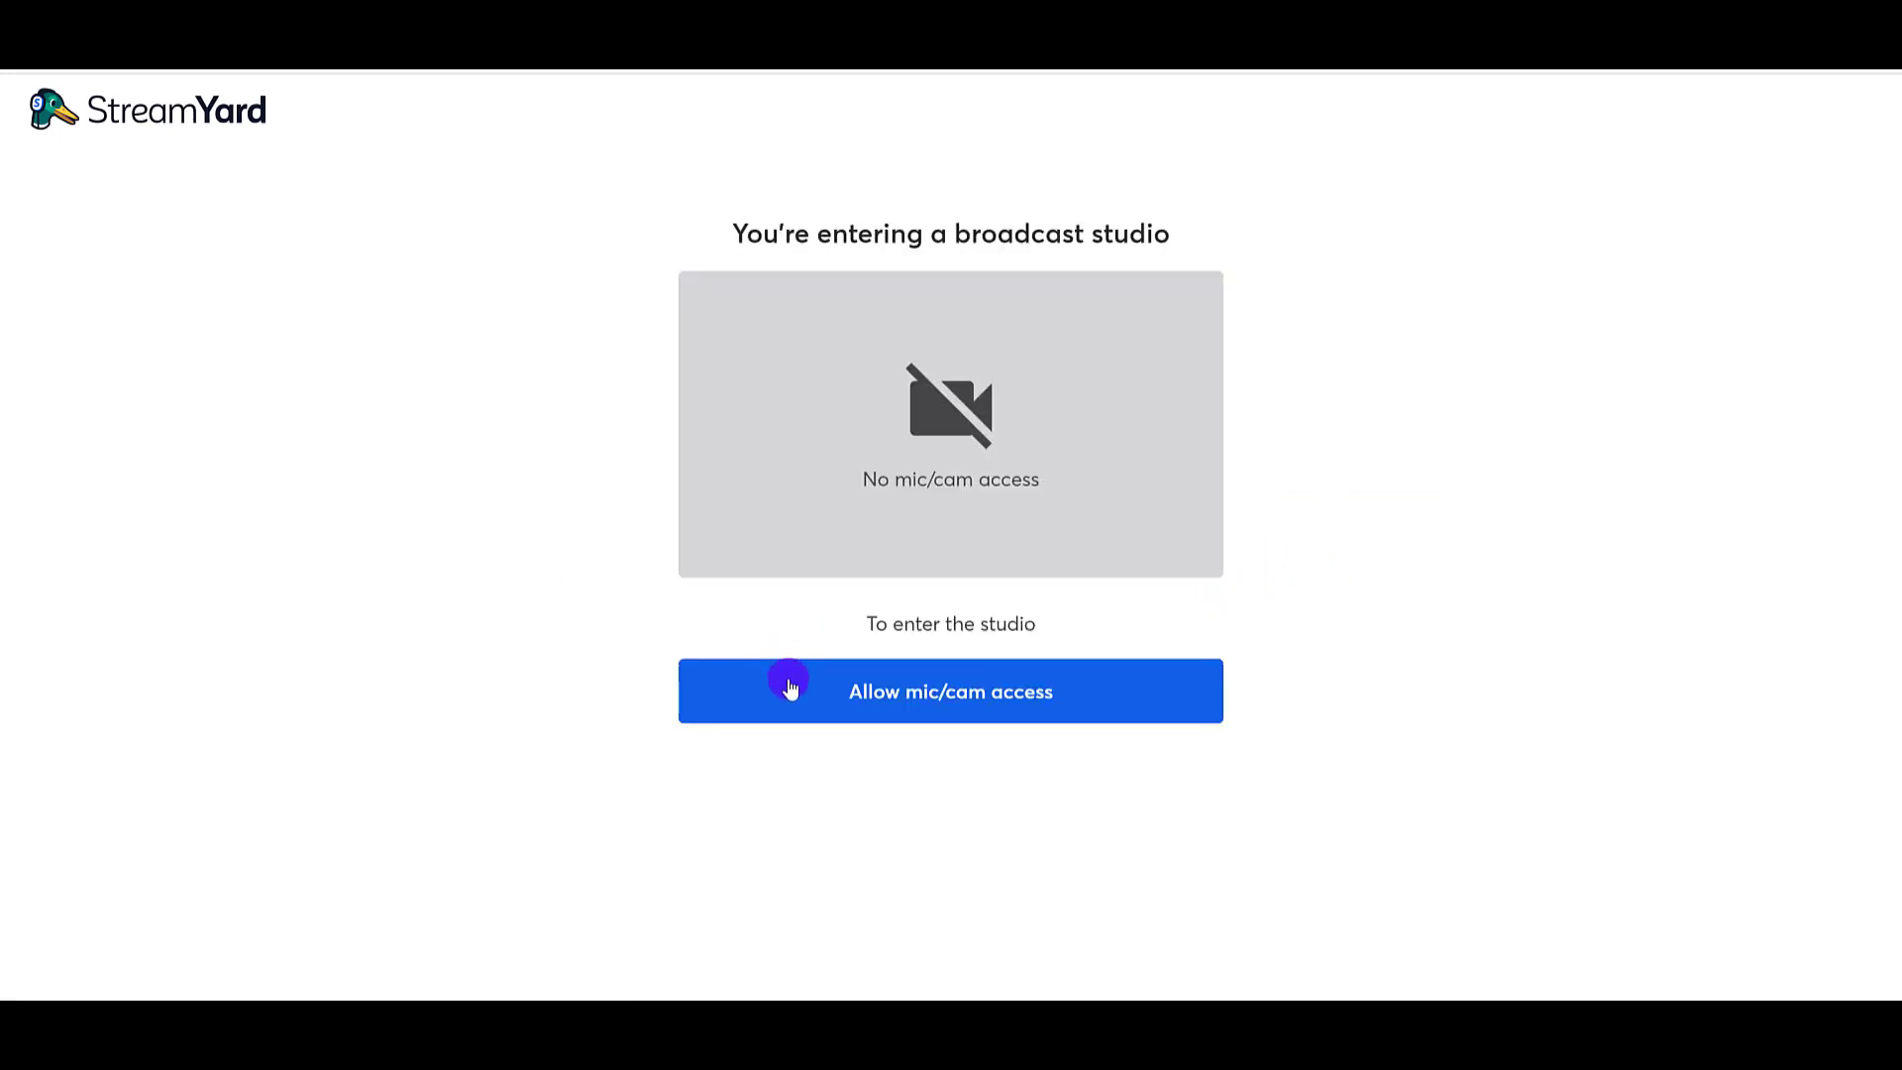
pyautogui.click(810, 697)
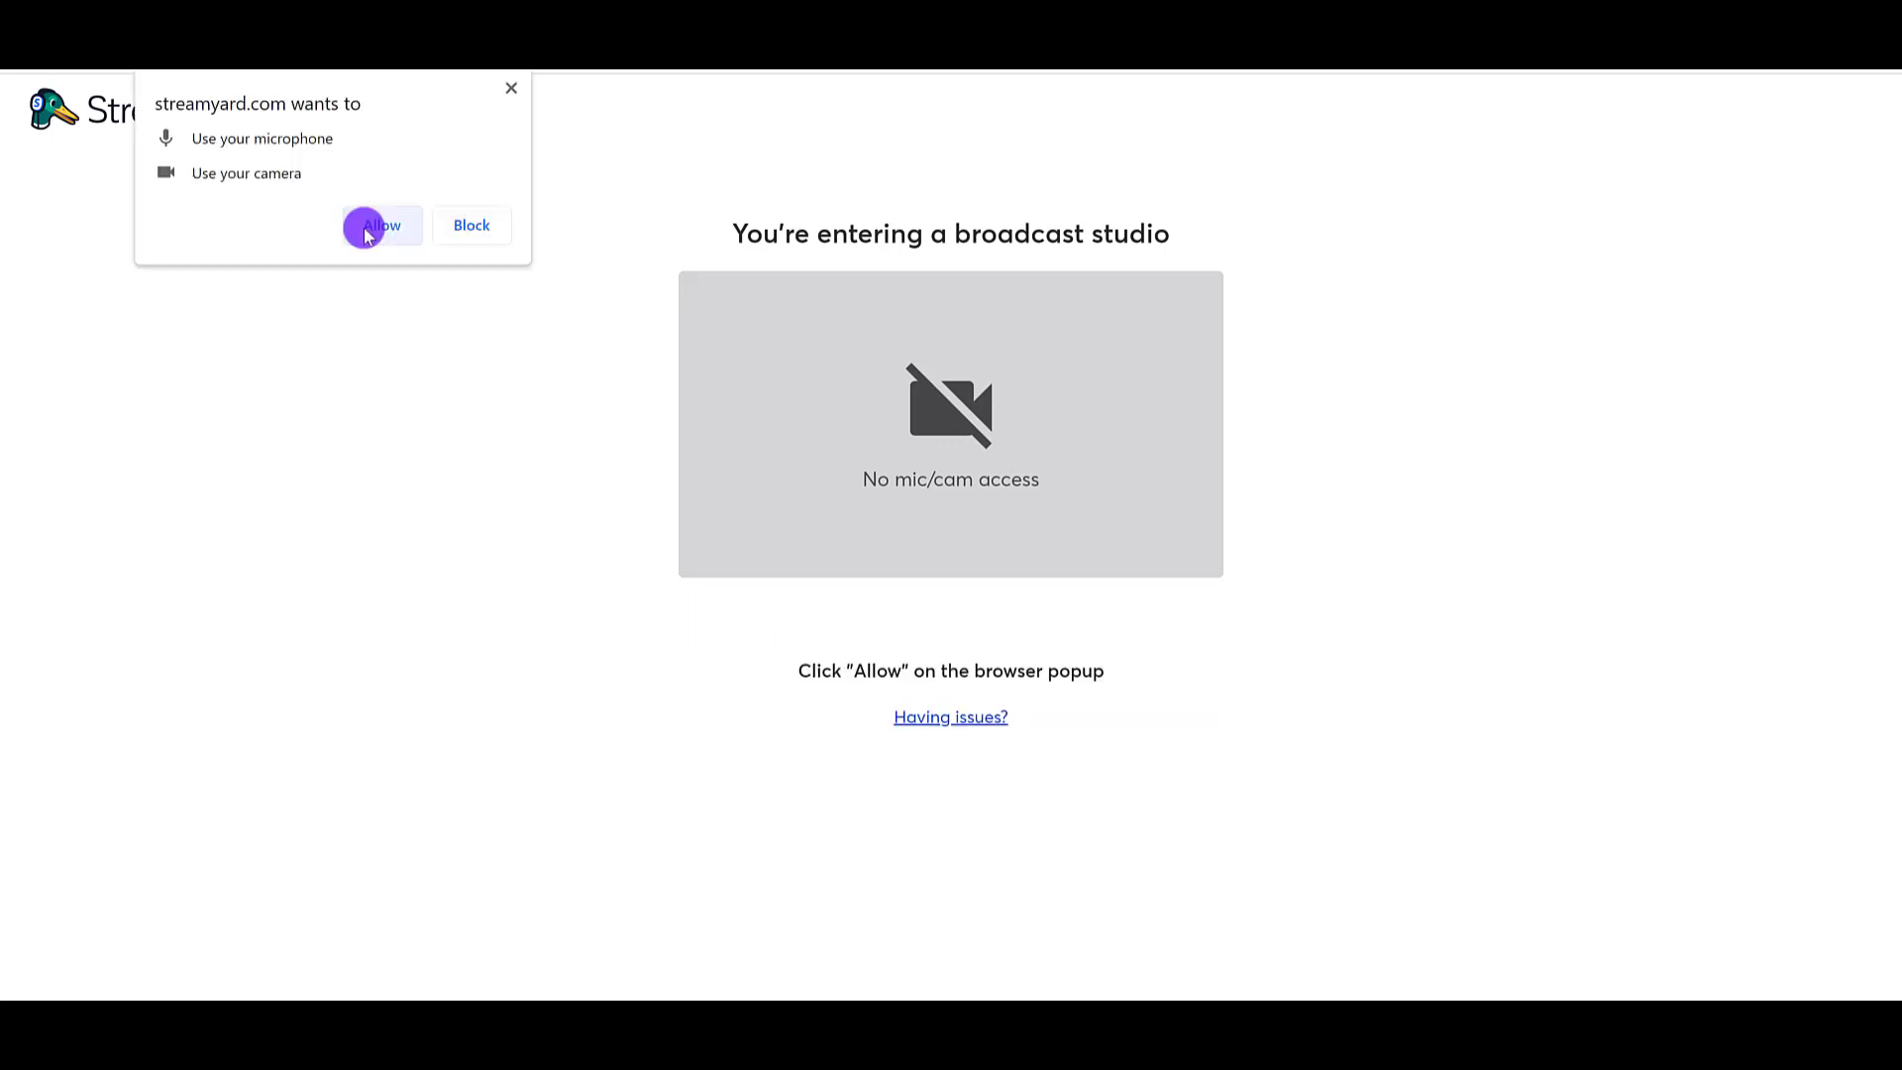
pyautogui.click(368, 226)
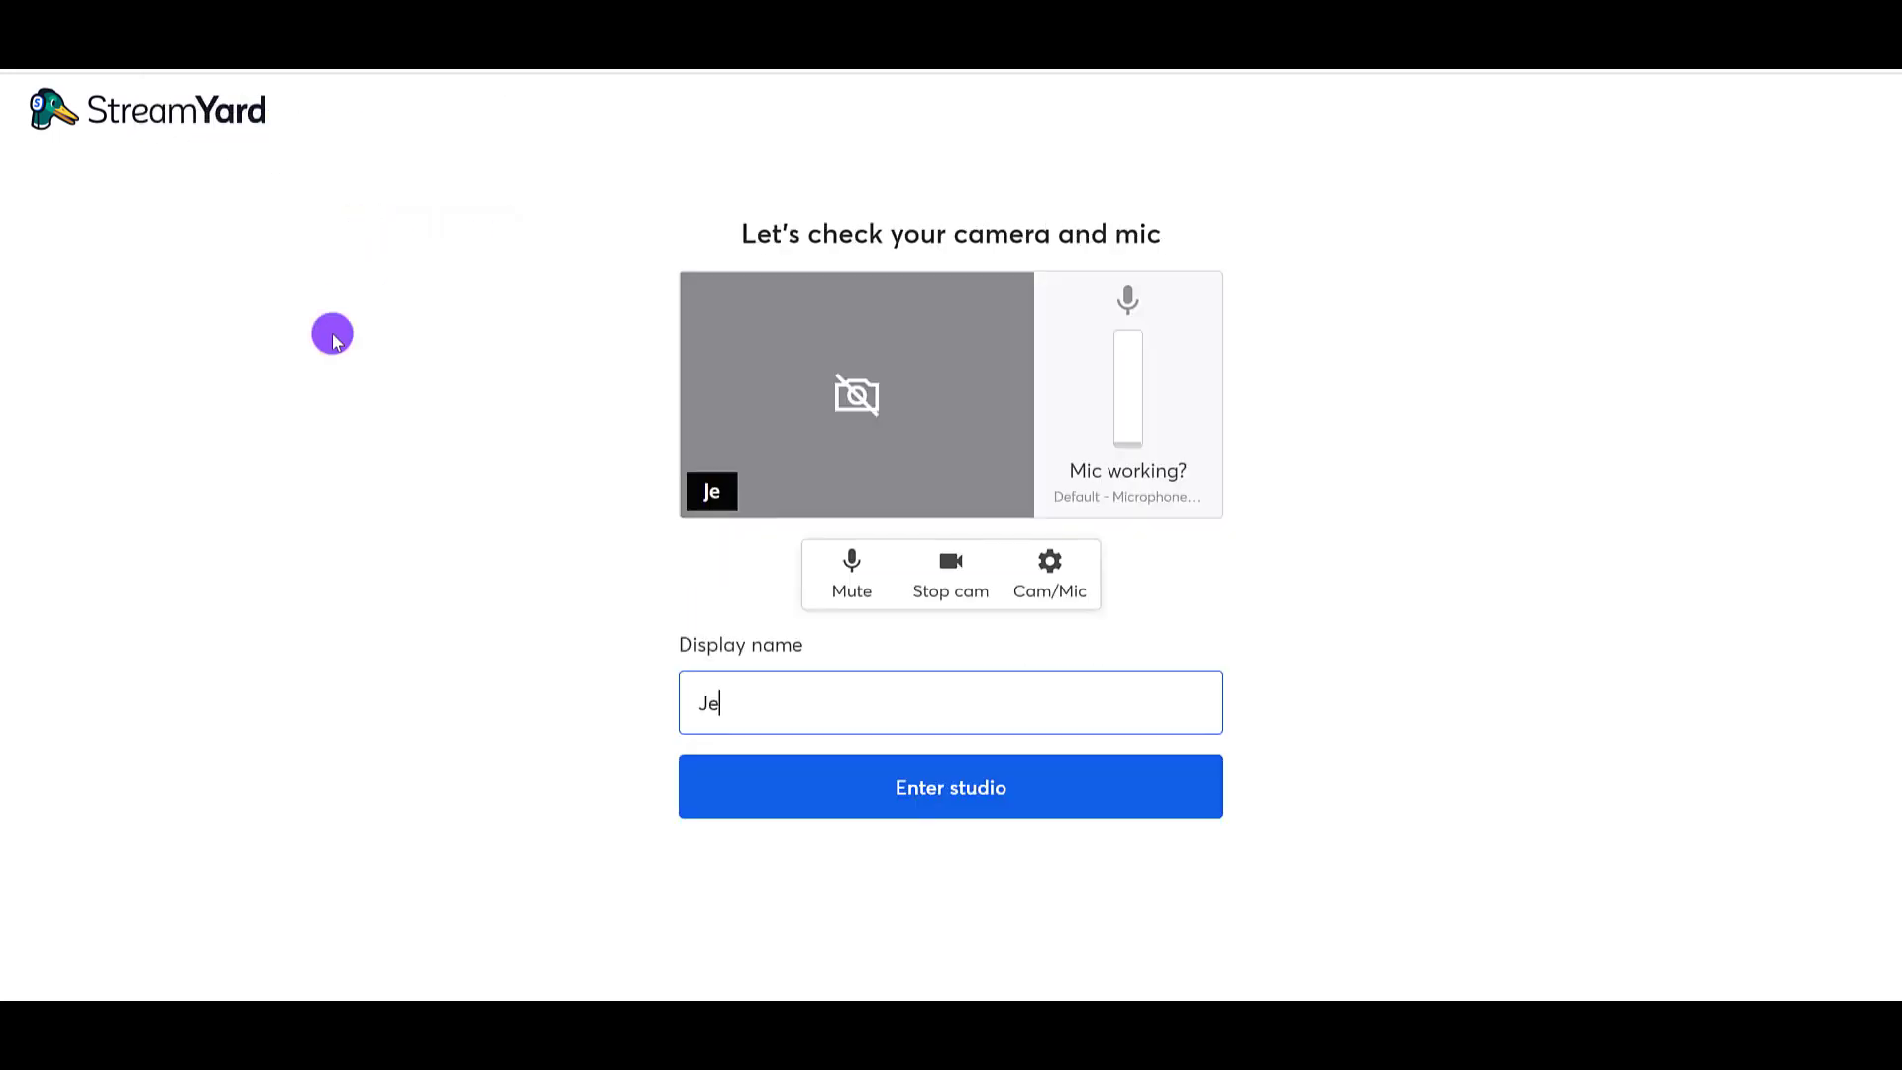
# Step: Enter the hosts' first names followed by "(Essetino Media)" as the display name
pyautogui.write('Jeewe')
pyautogui.press('BackSpace')
pyautogui.press('BackSpace')
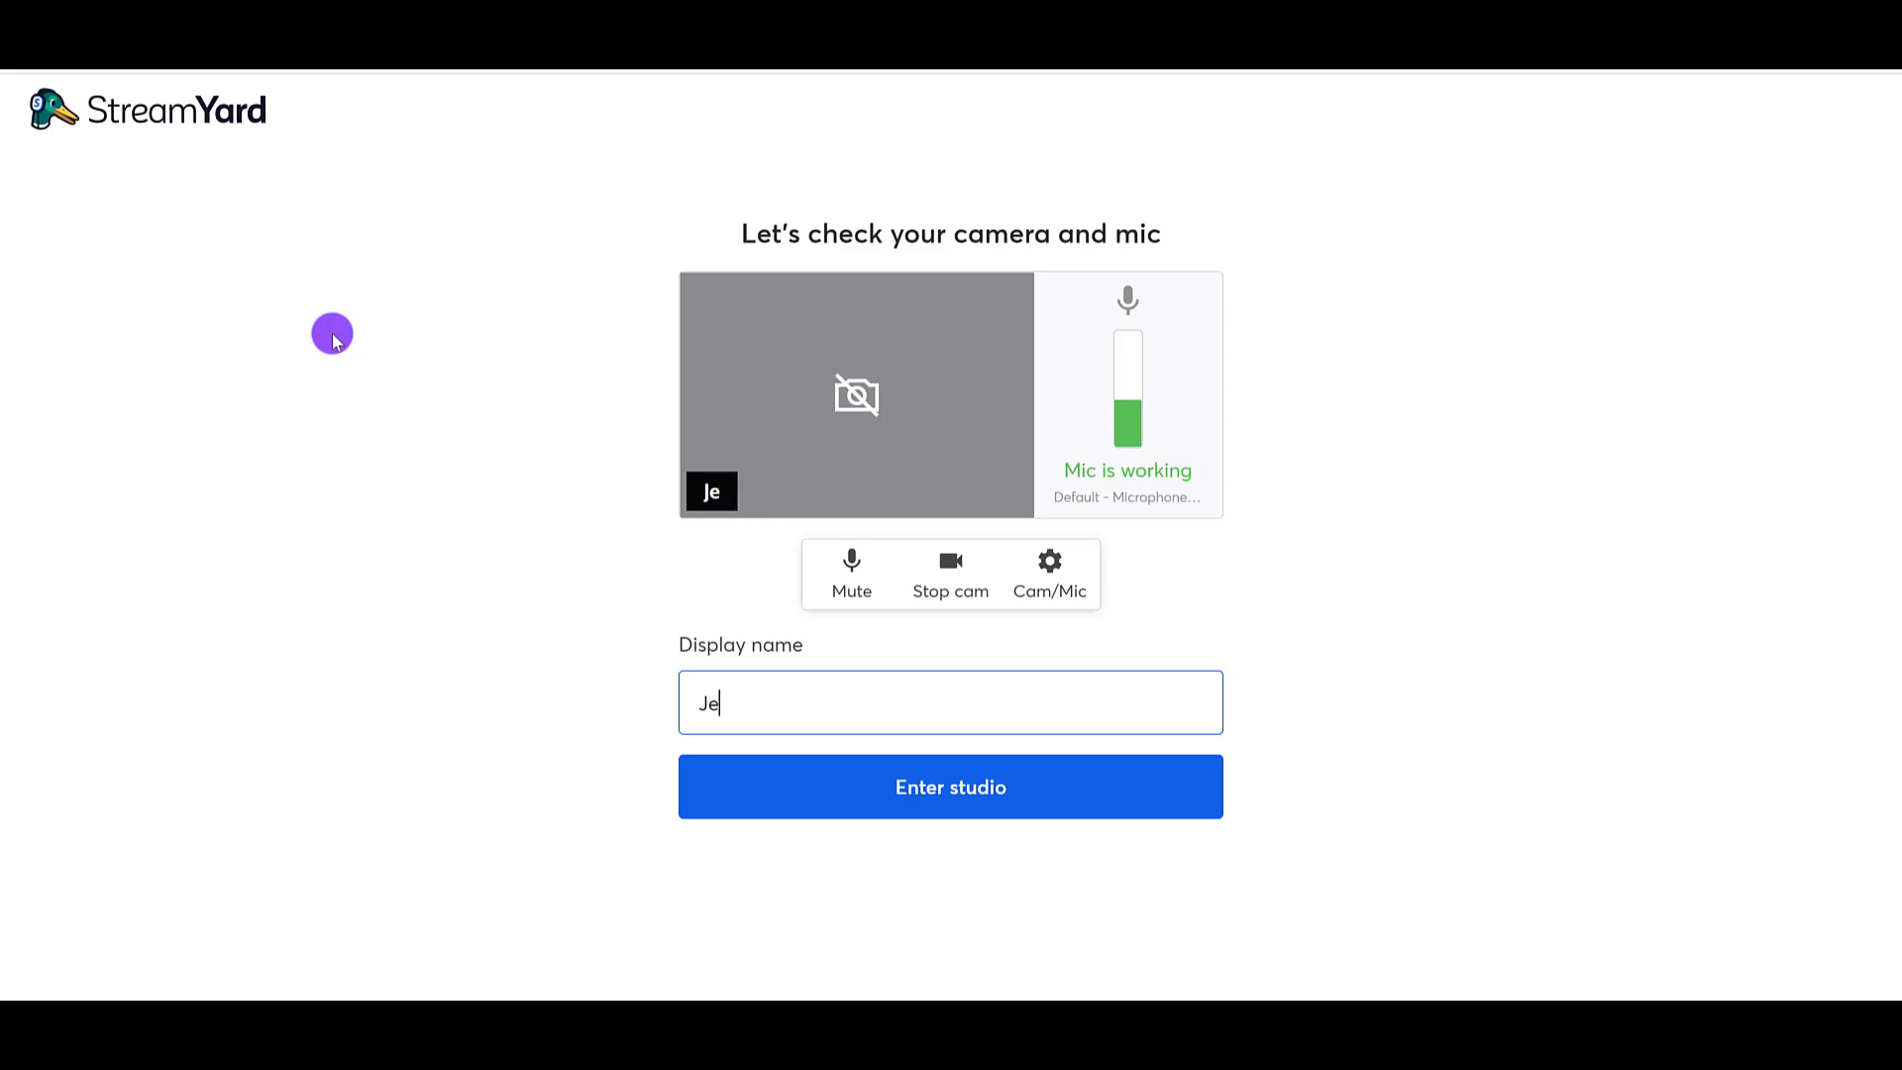
pyautogui.write('wel and Auret (Essetino Media)')
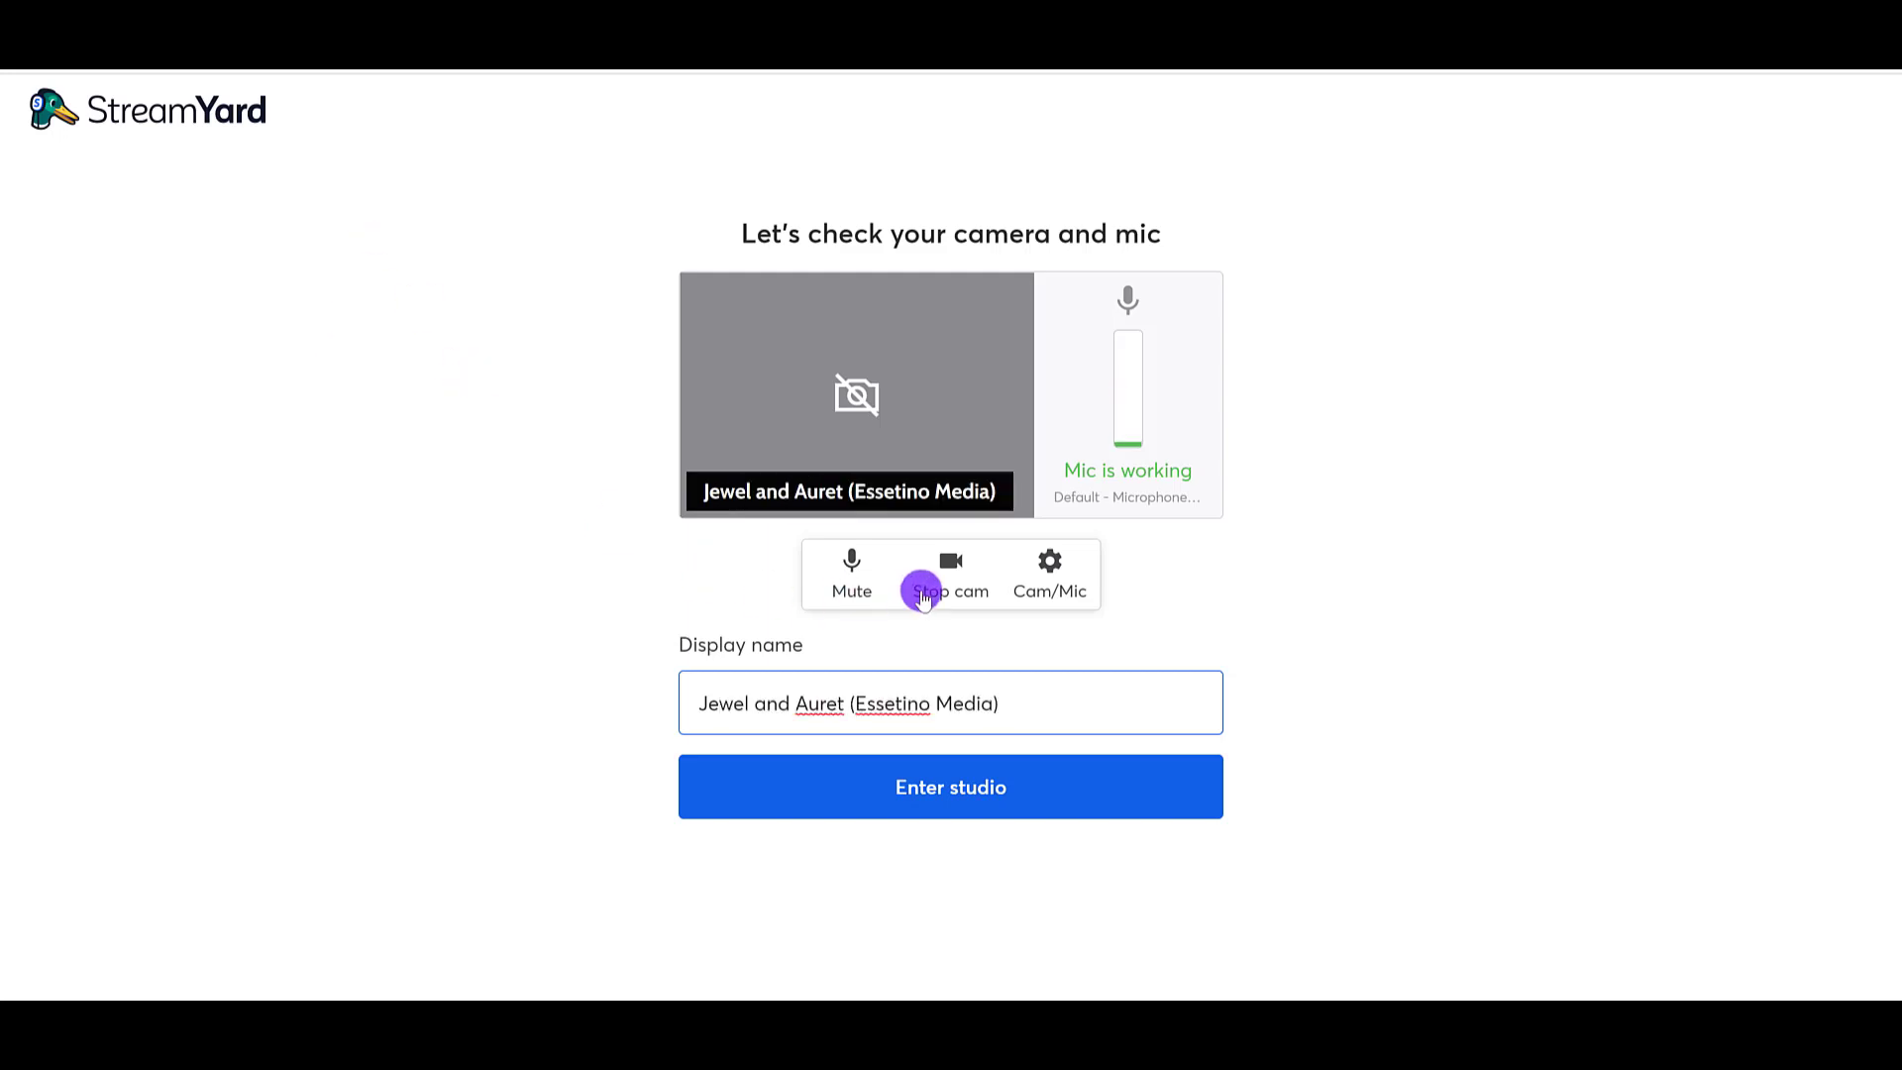
# Step: Turn off the camera, mute the microphone and enter the broadcast studio
pyautogui.click(947, 572)
pyautogui.click(852, 567)
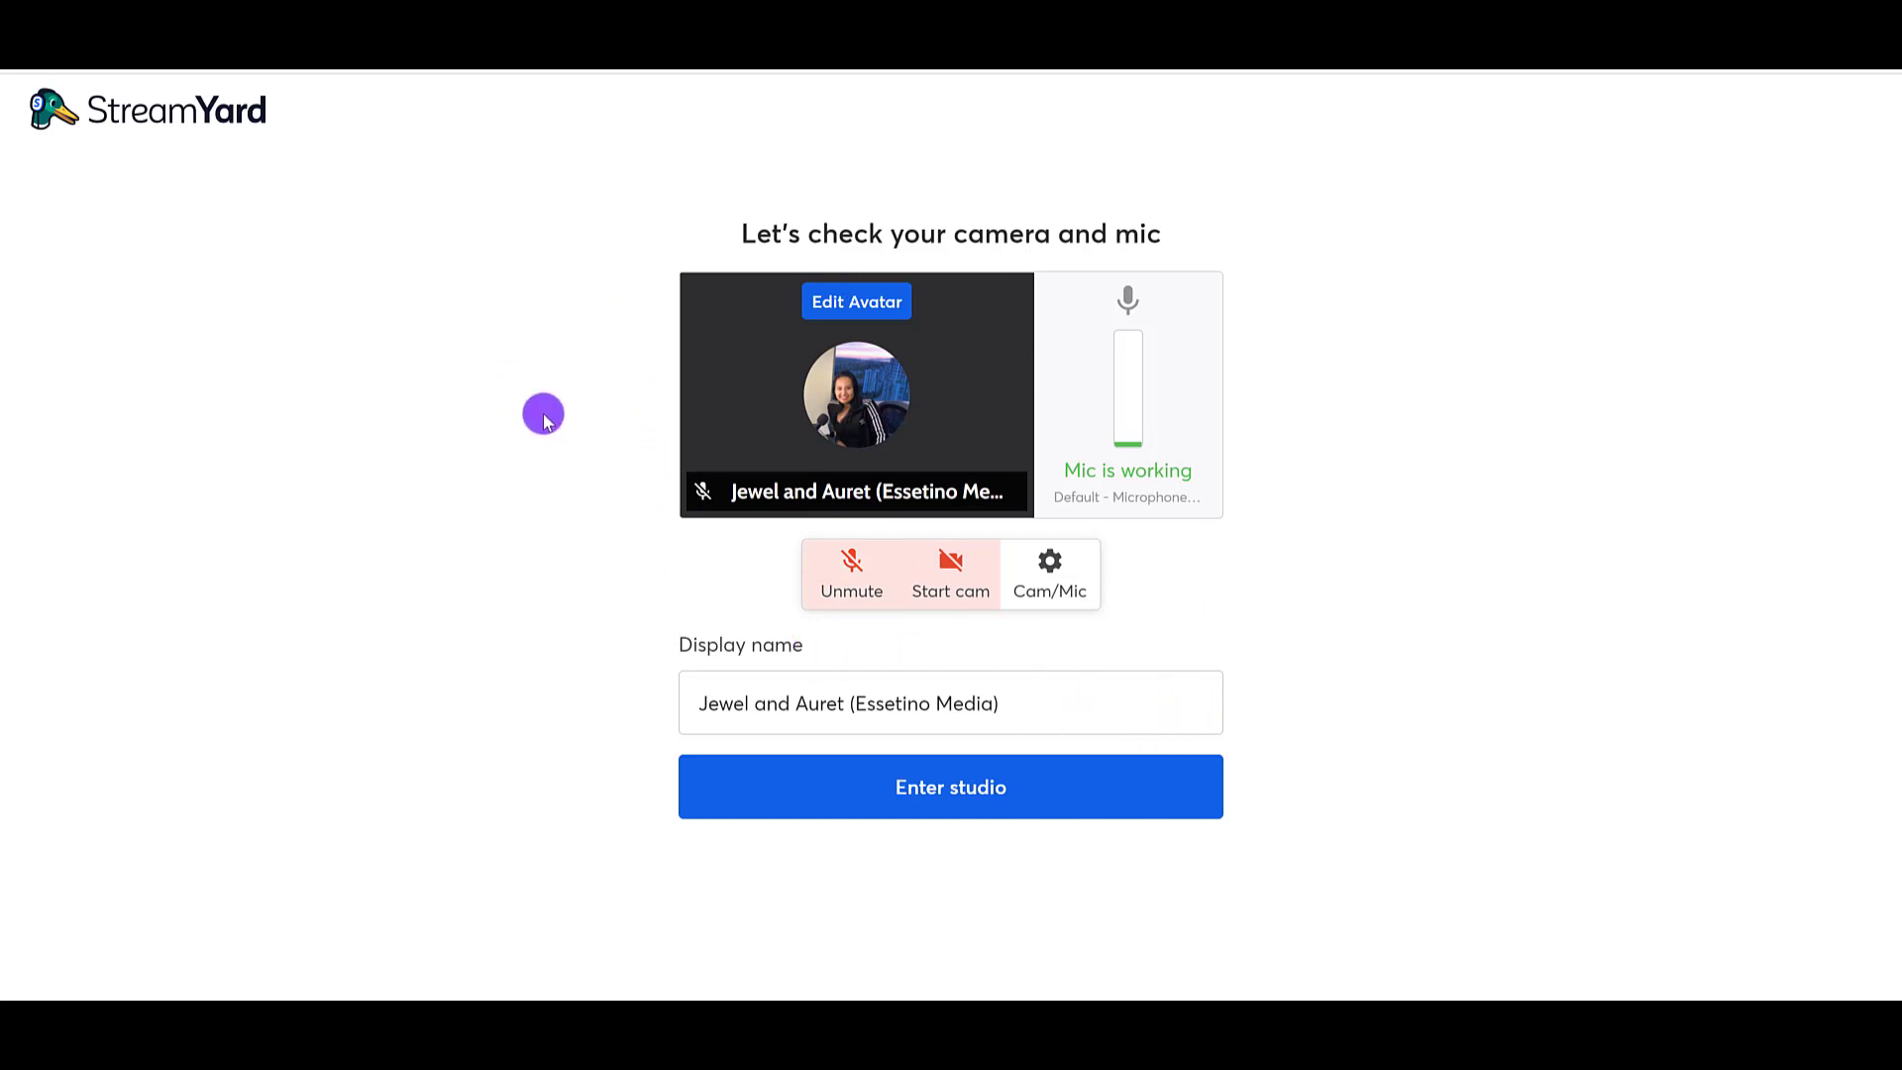
pyautogui.click(864, 804)
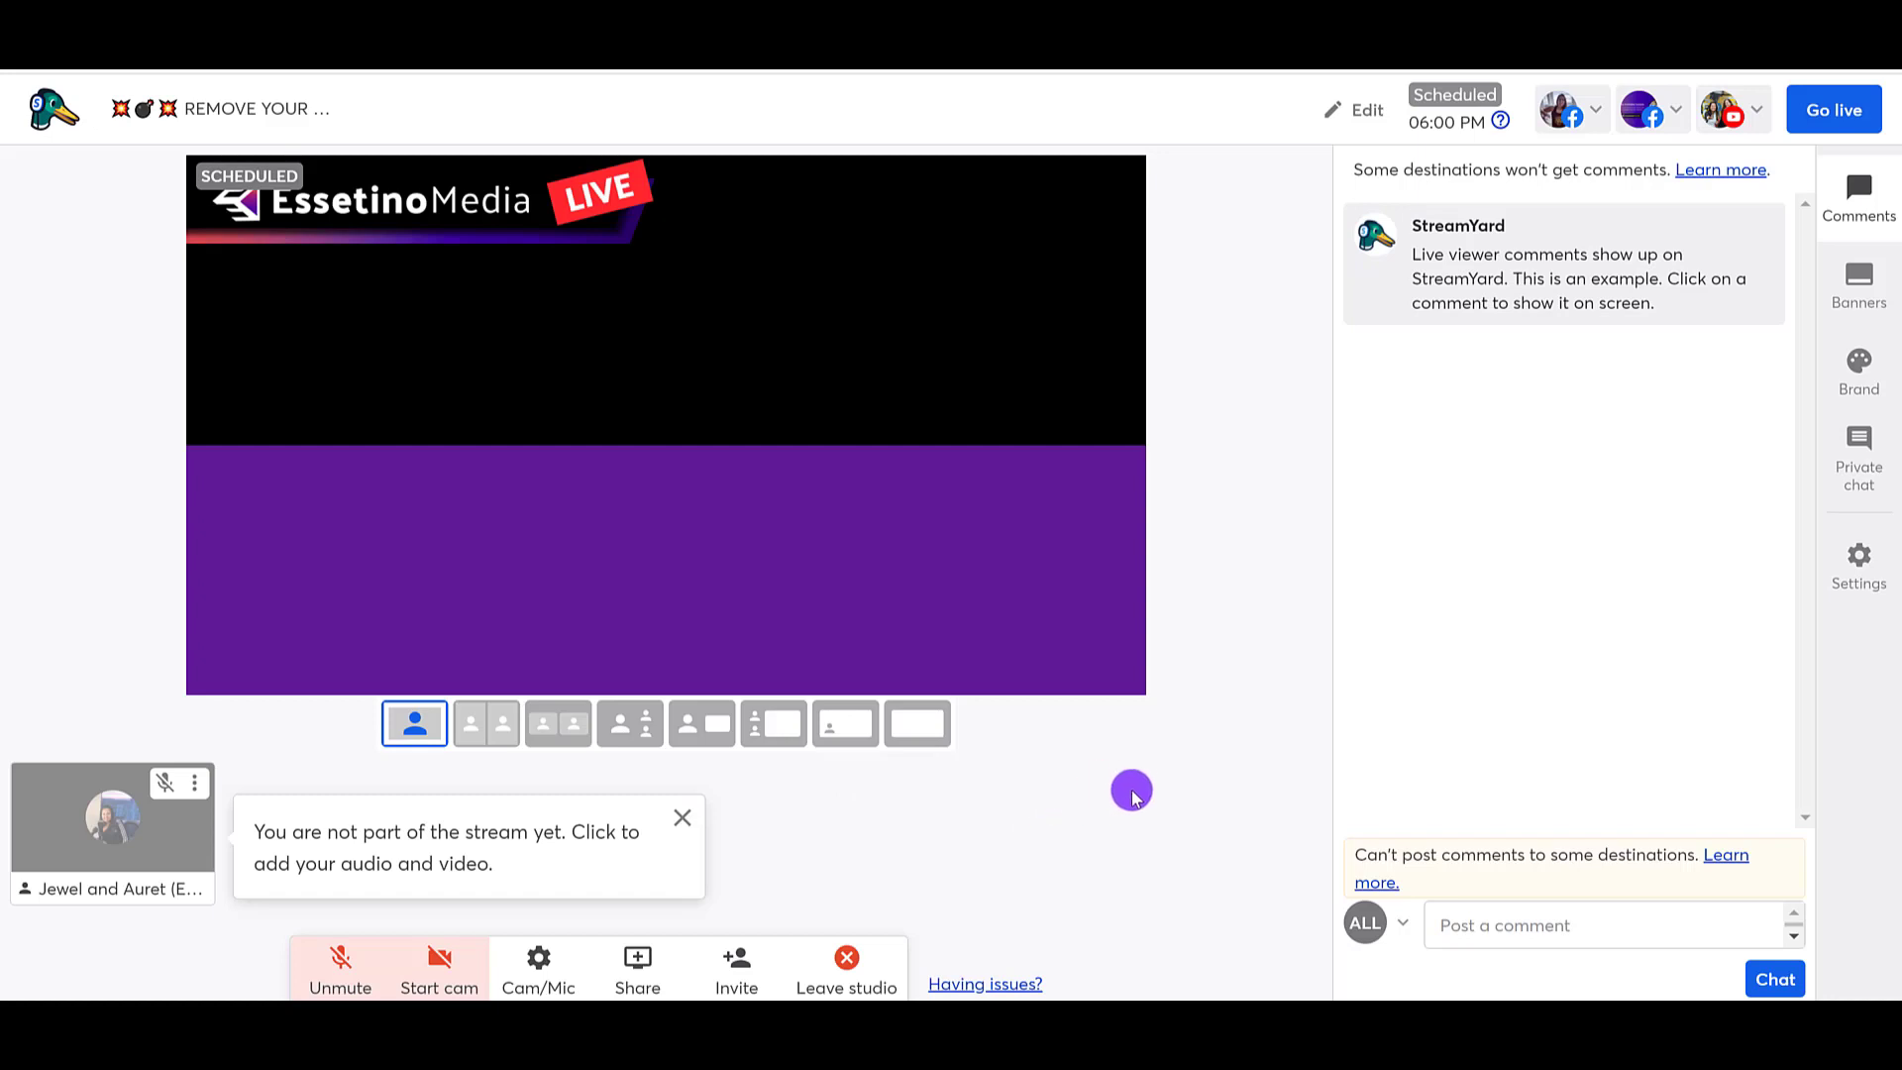
# Step: Open the example banners and show the "Join Our Facebook Group!" ticker on the stream
pyautogui.click(1887, 296)
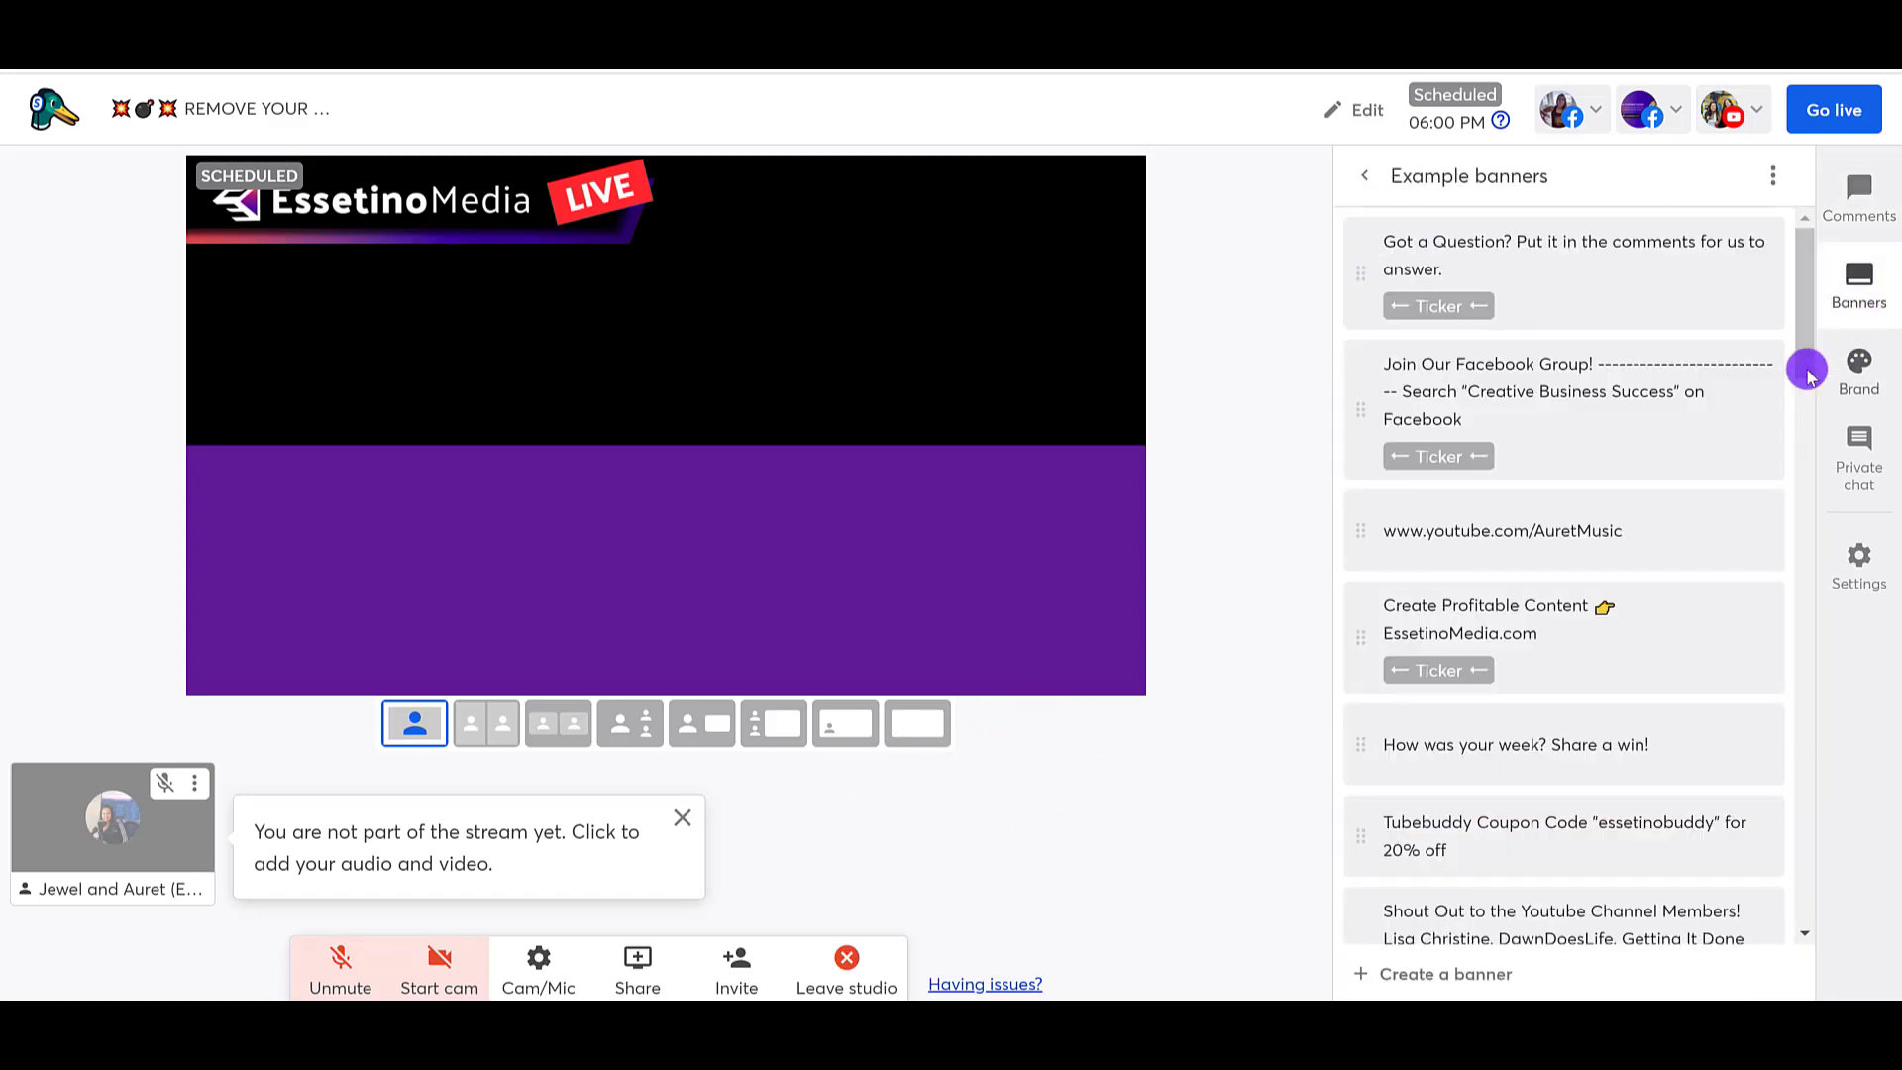
pyautogui.moveTo(1655, 463)
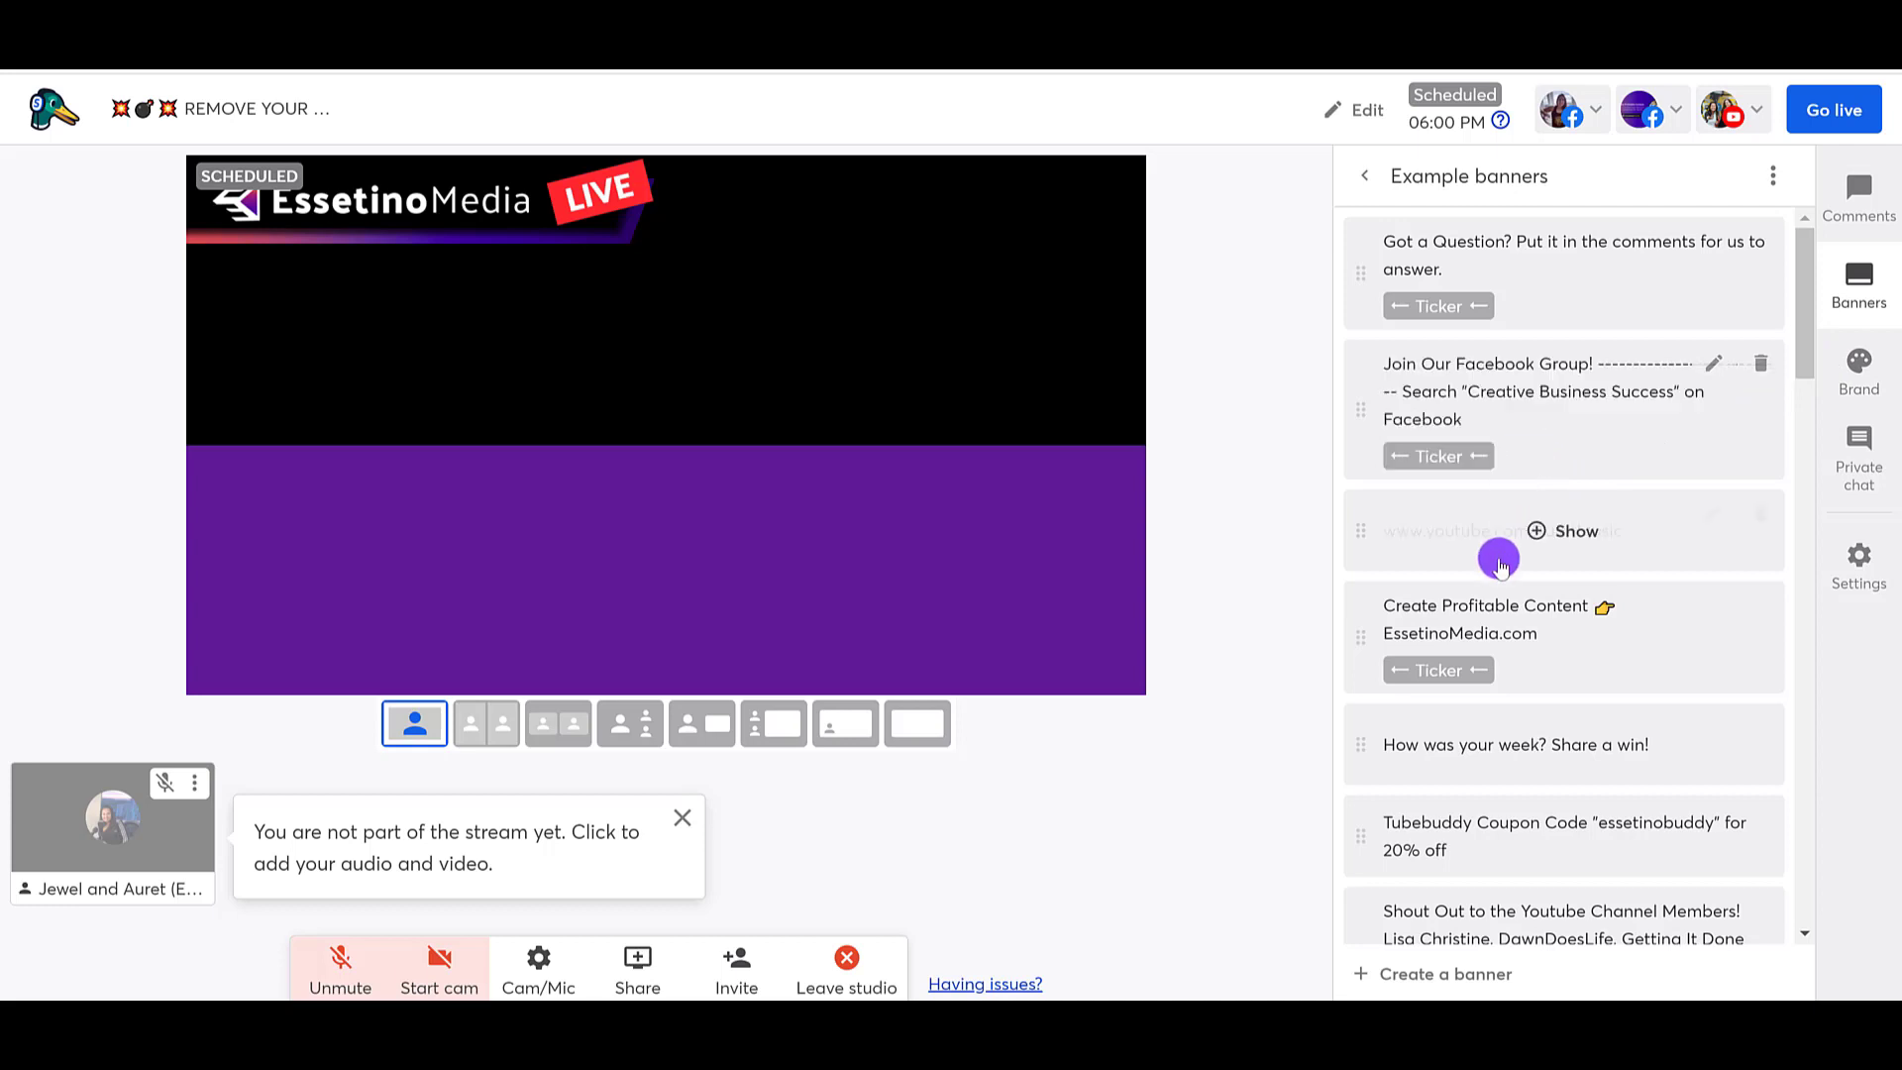
pyautogui.click(1471, 427)
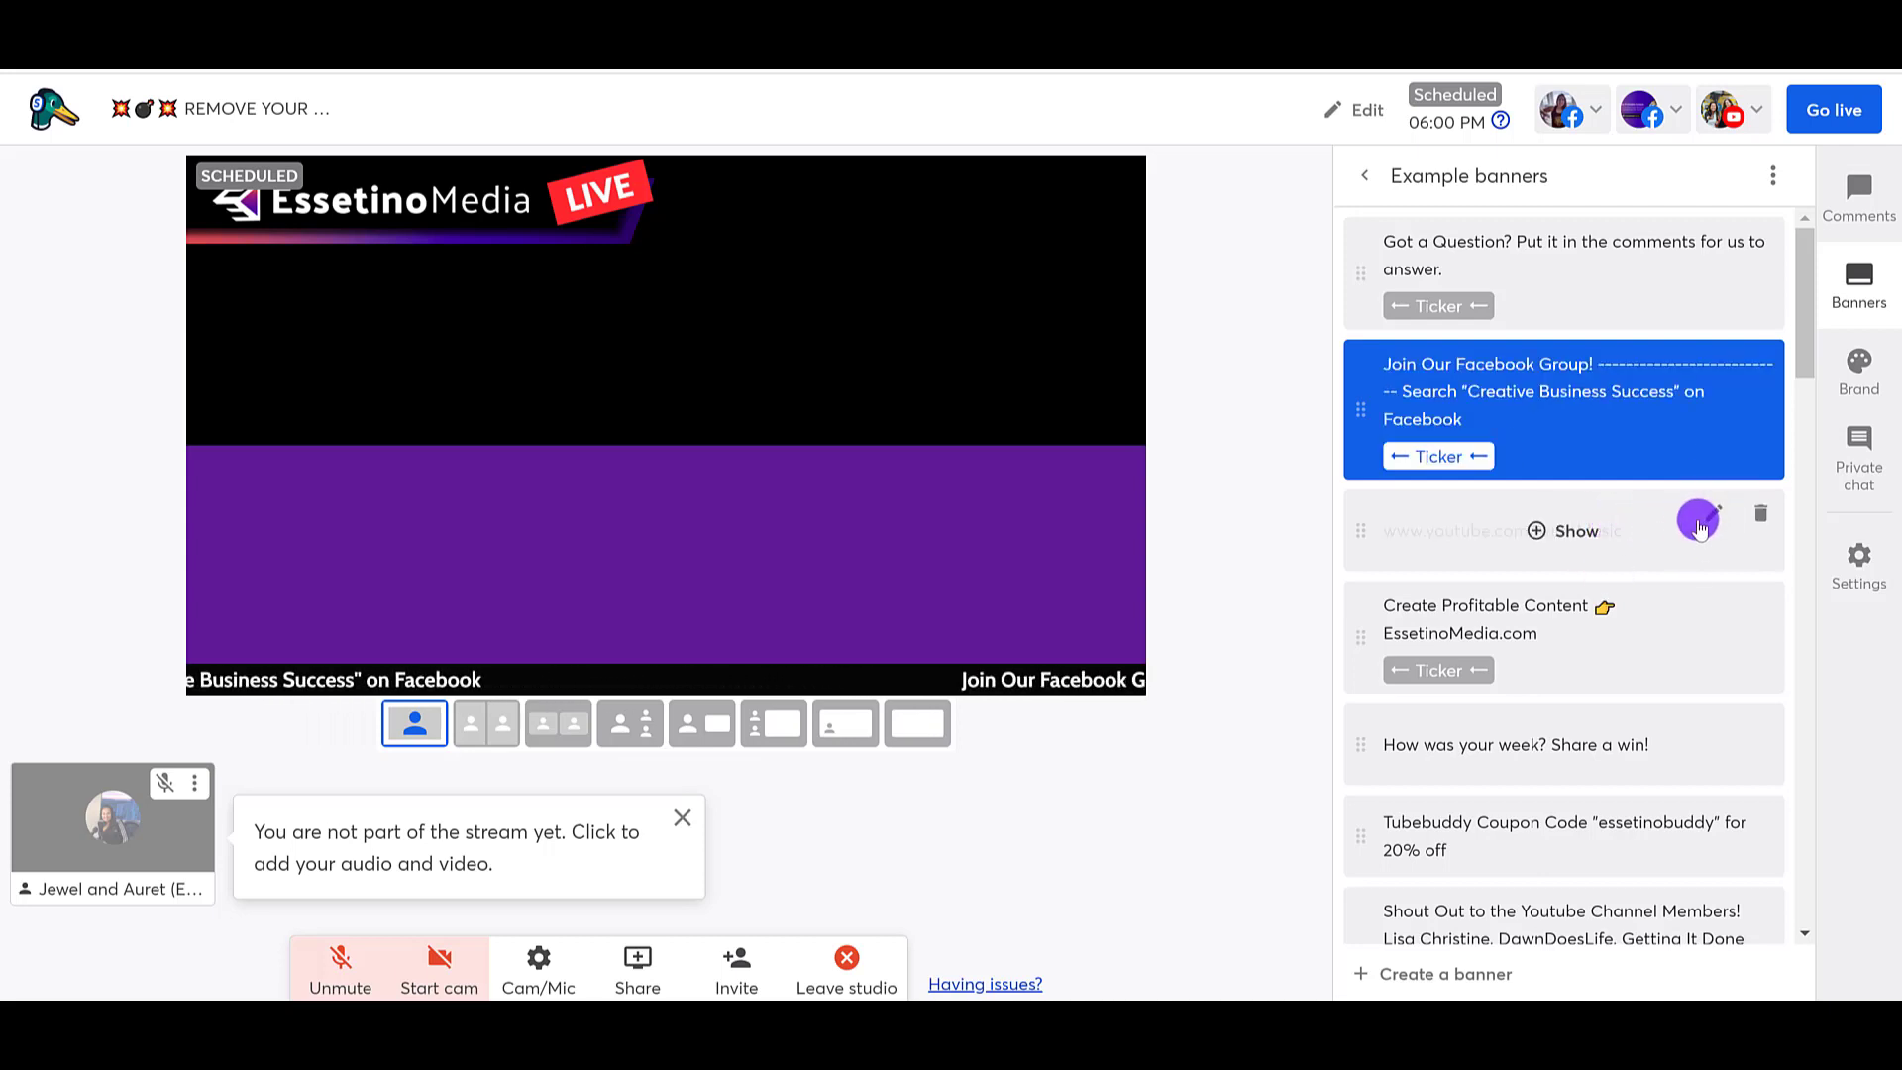
# Step: Open the YouTube link banner for editing, cancel the edit, and show the "Create Profitable Content 👉 EssetinoMedia.com" ticker instead
pyautogui.click(1712, 517)
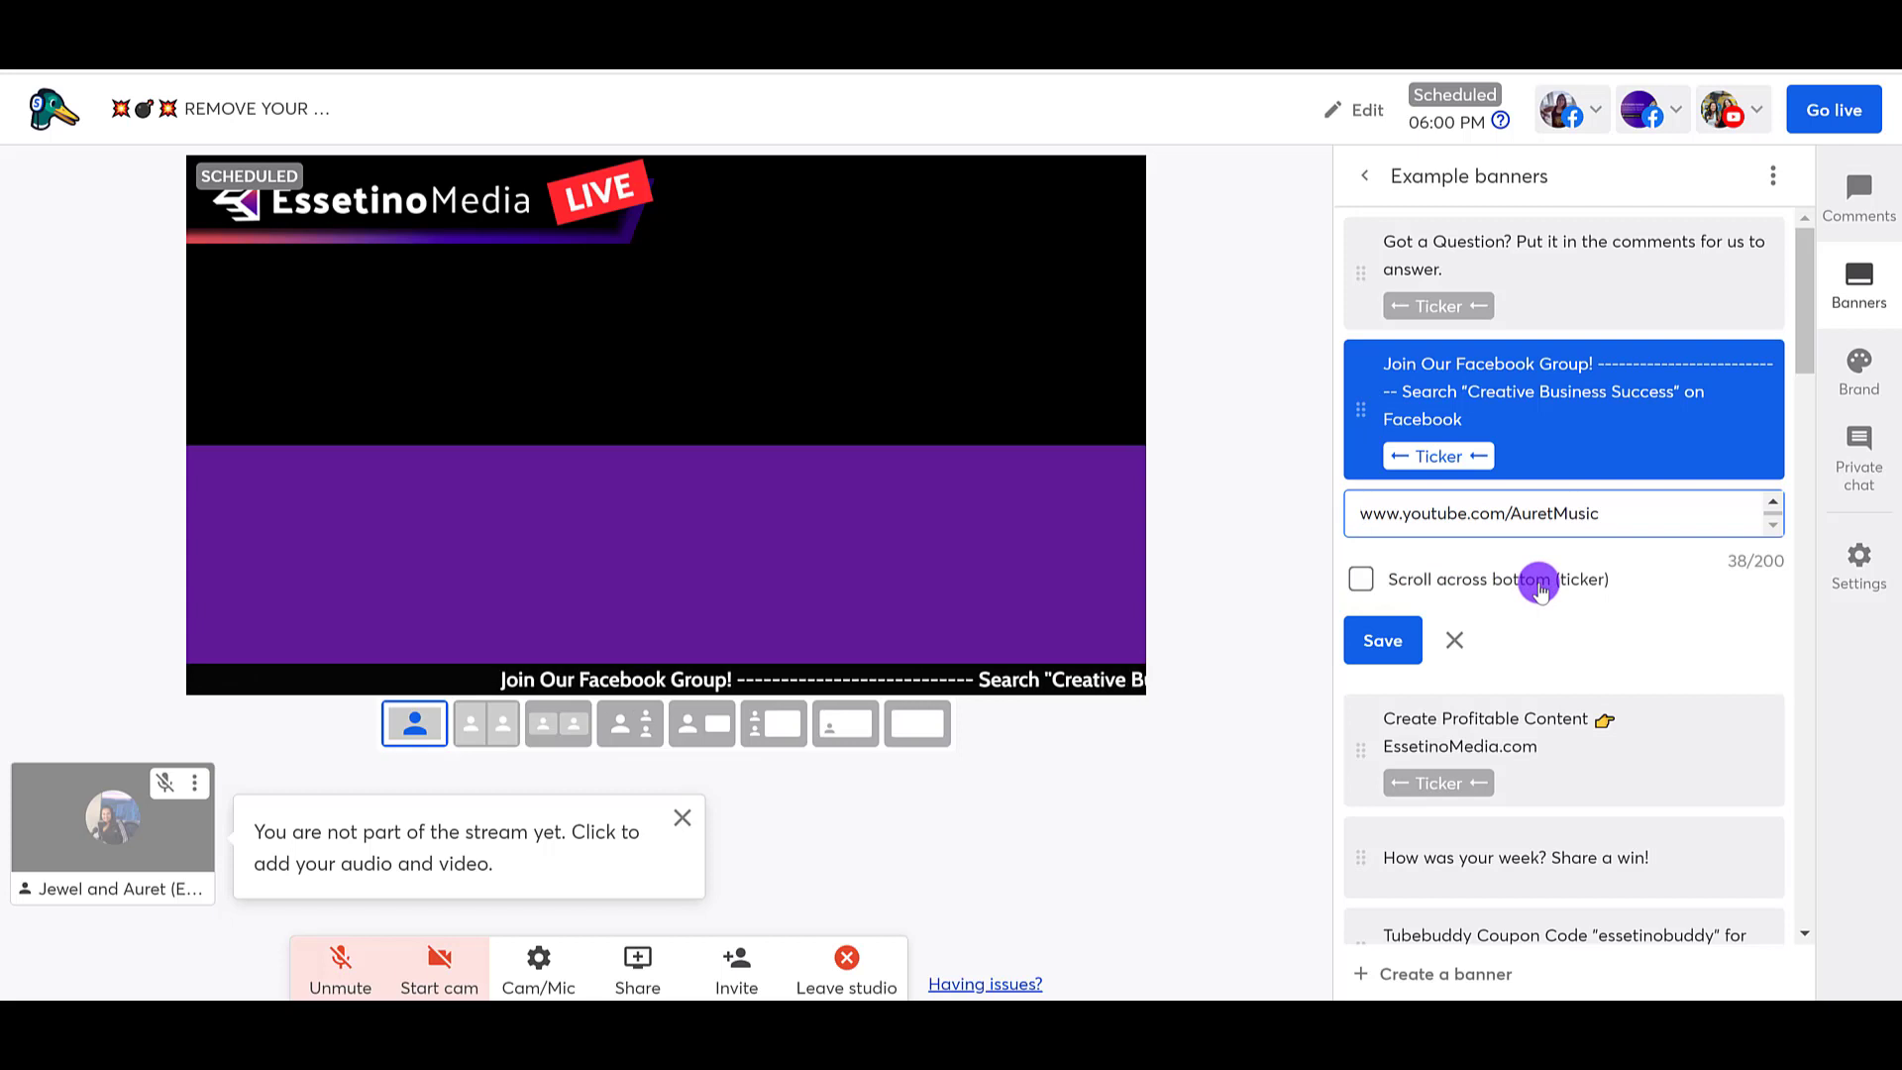
pyautogui.click(1450, 642)
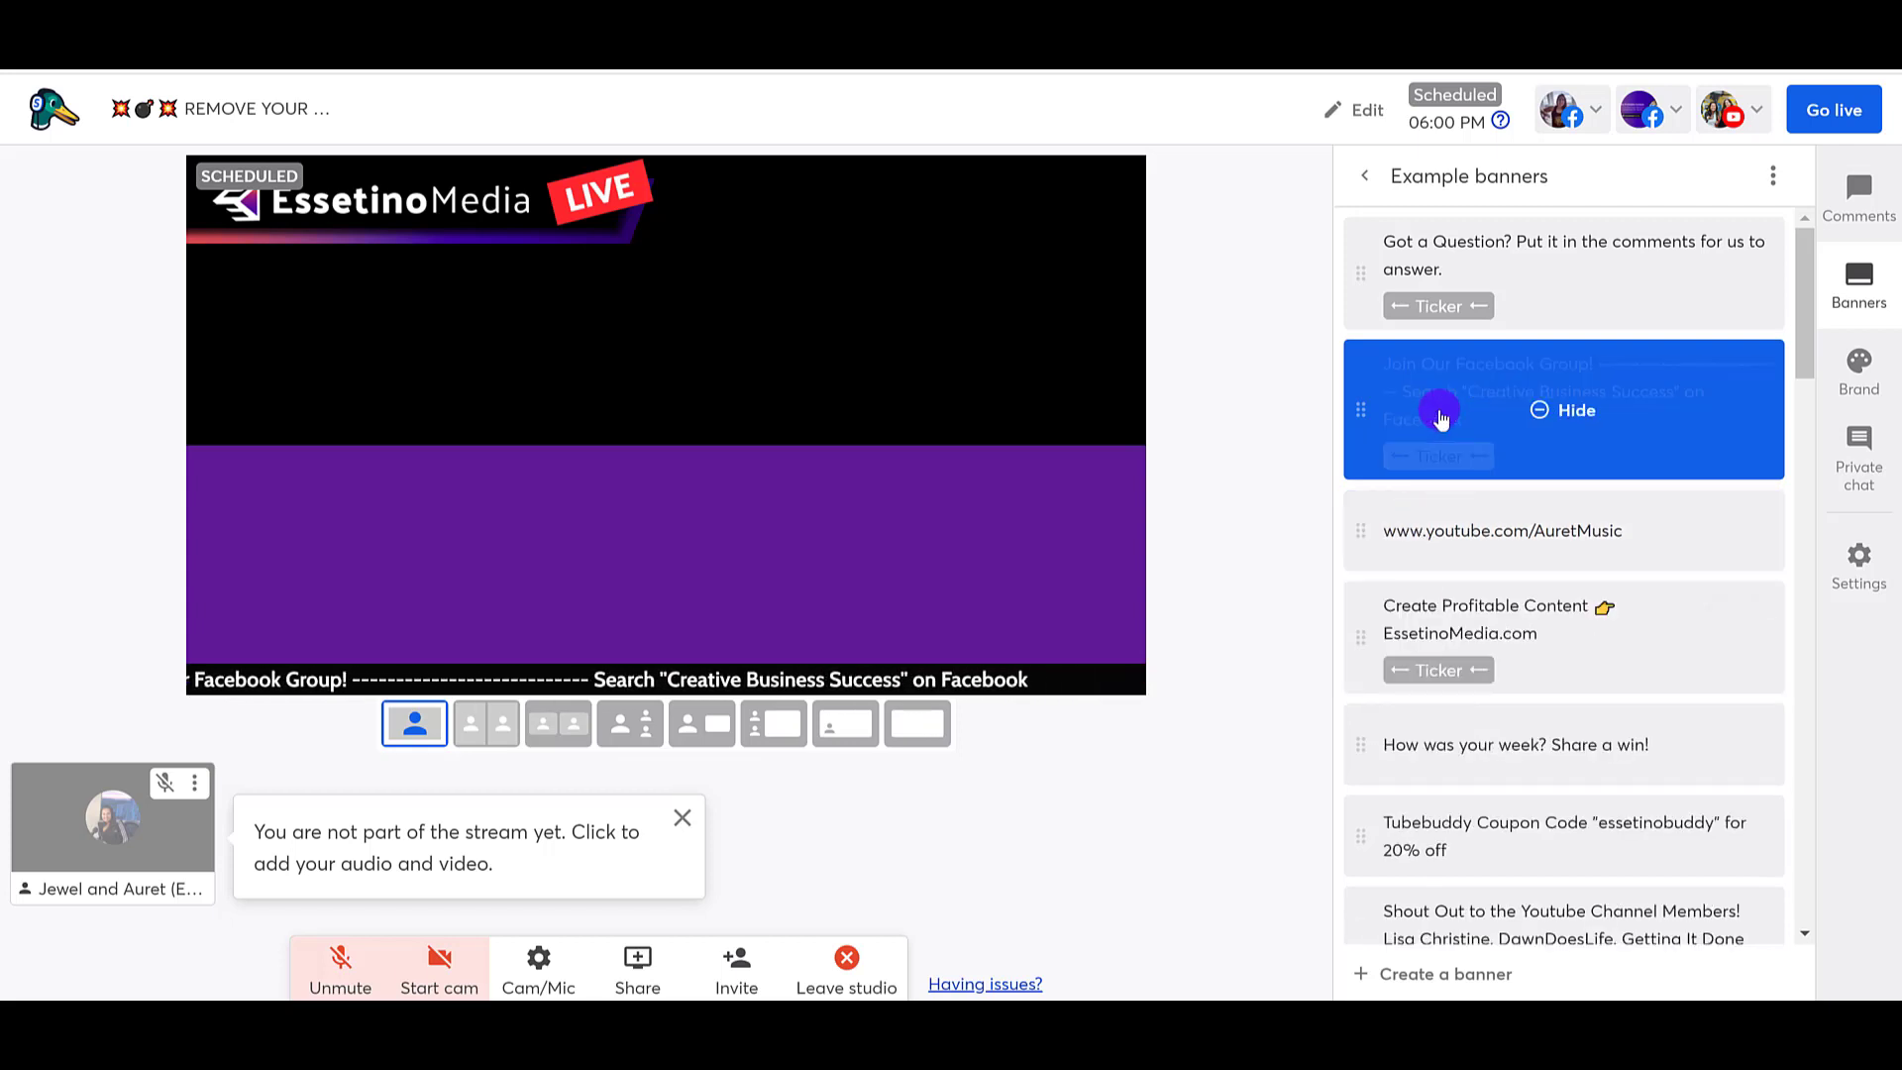
pyautogui.click(1439, 622)
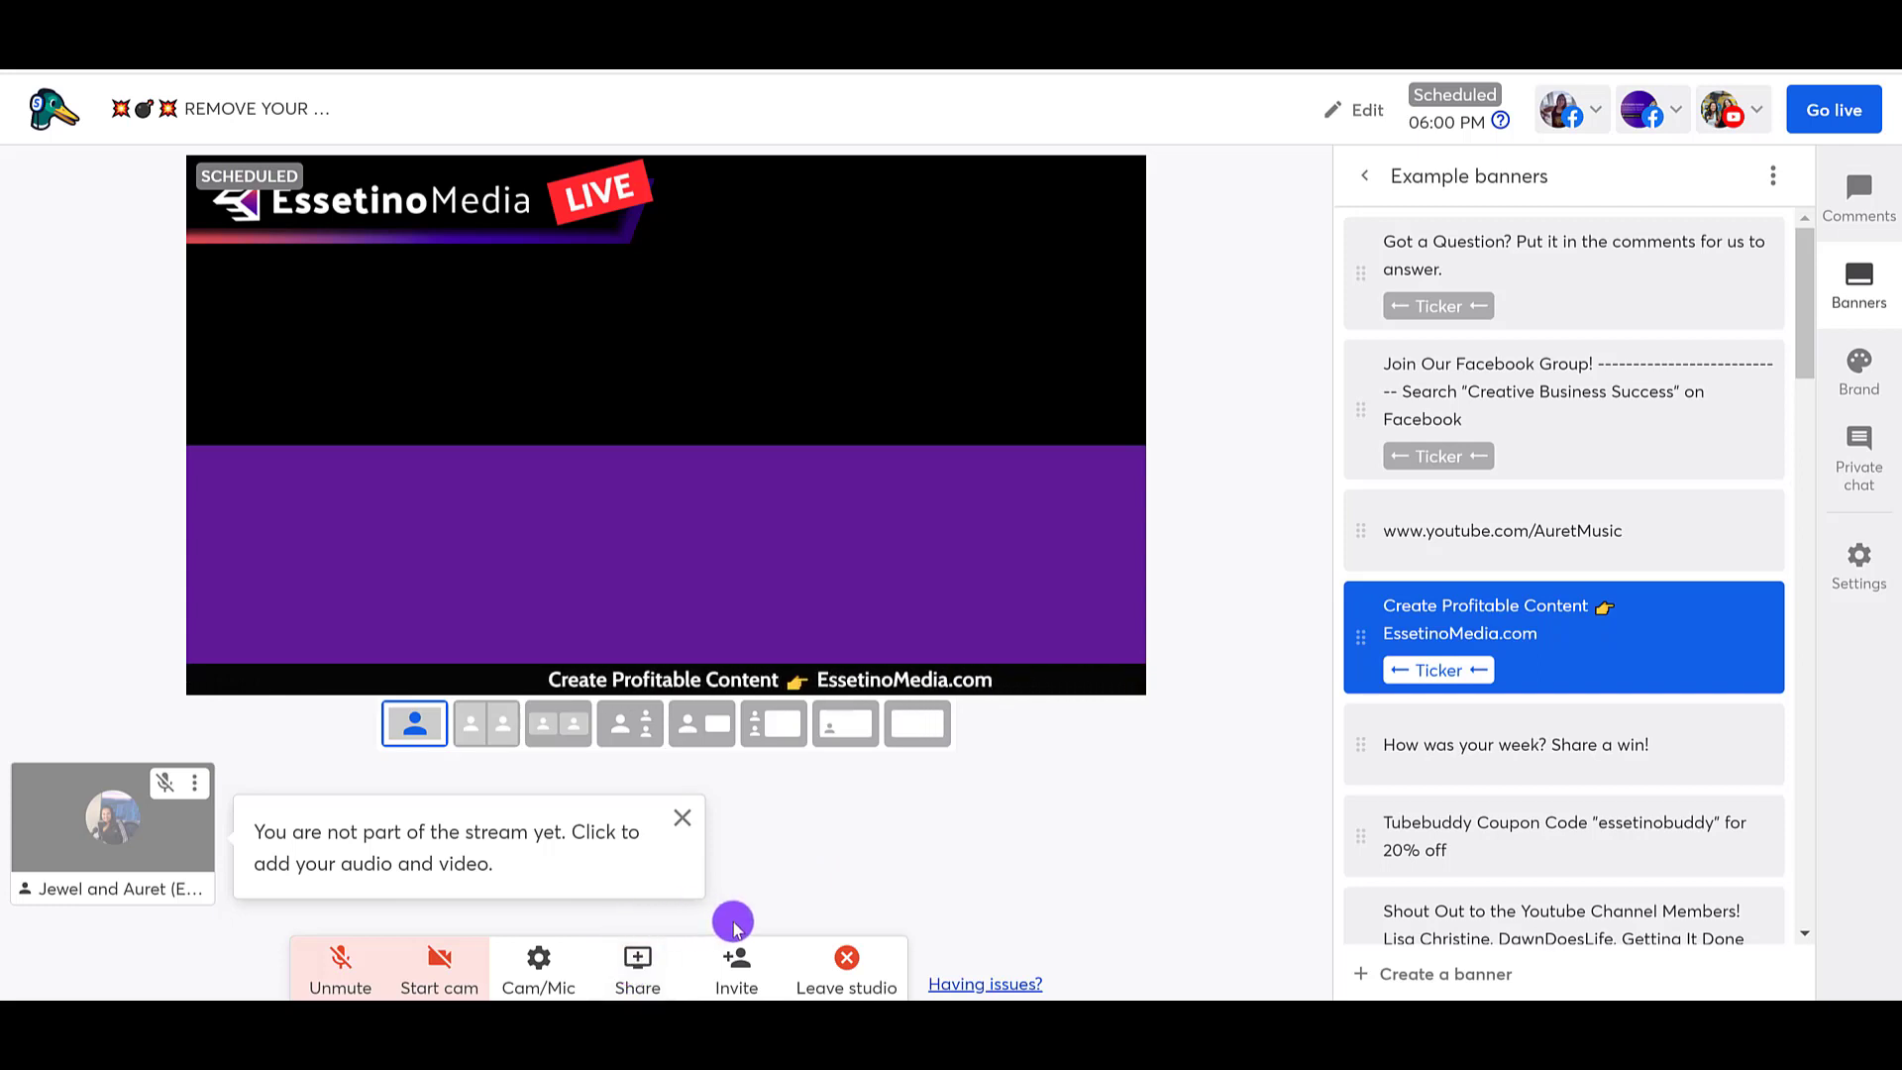
# Step: Share the "Essetino Weekly Livestream Countdown Timer Smaller FINAL" video file on the stream and pause its playback
pyautogui.click(631, 966)
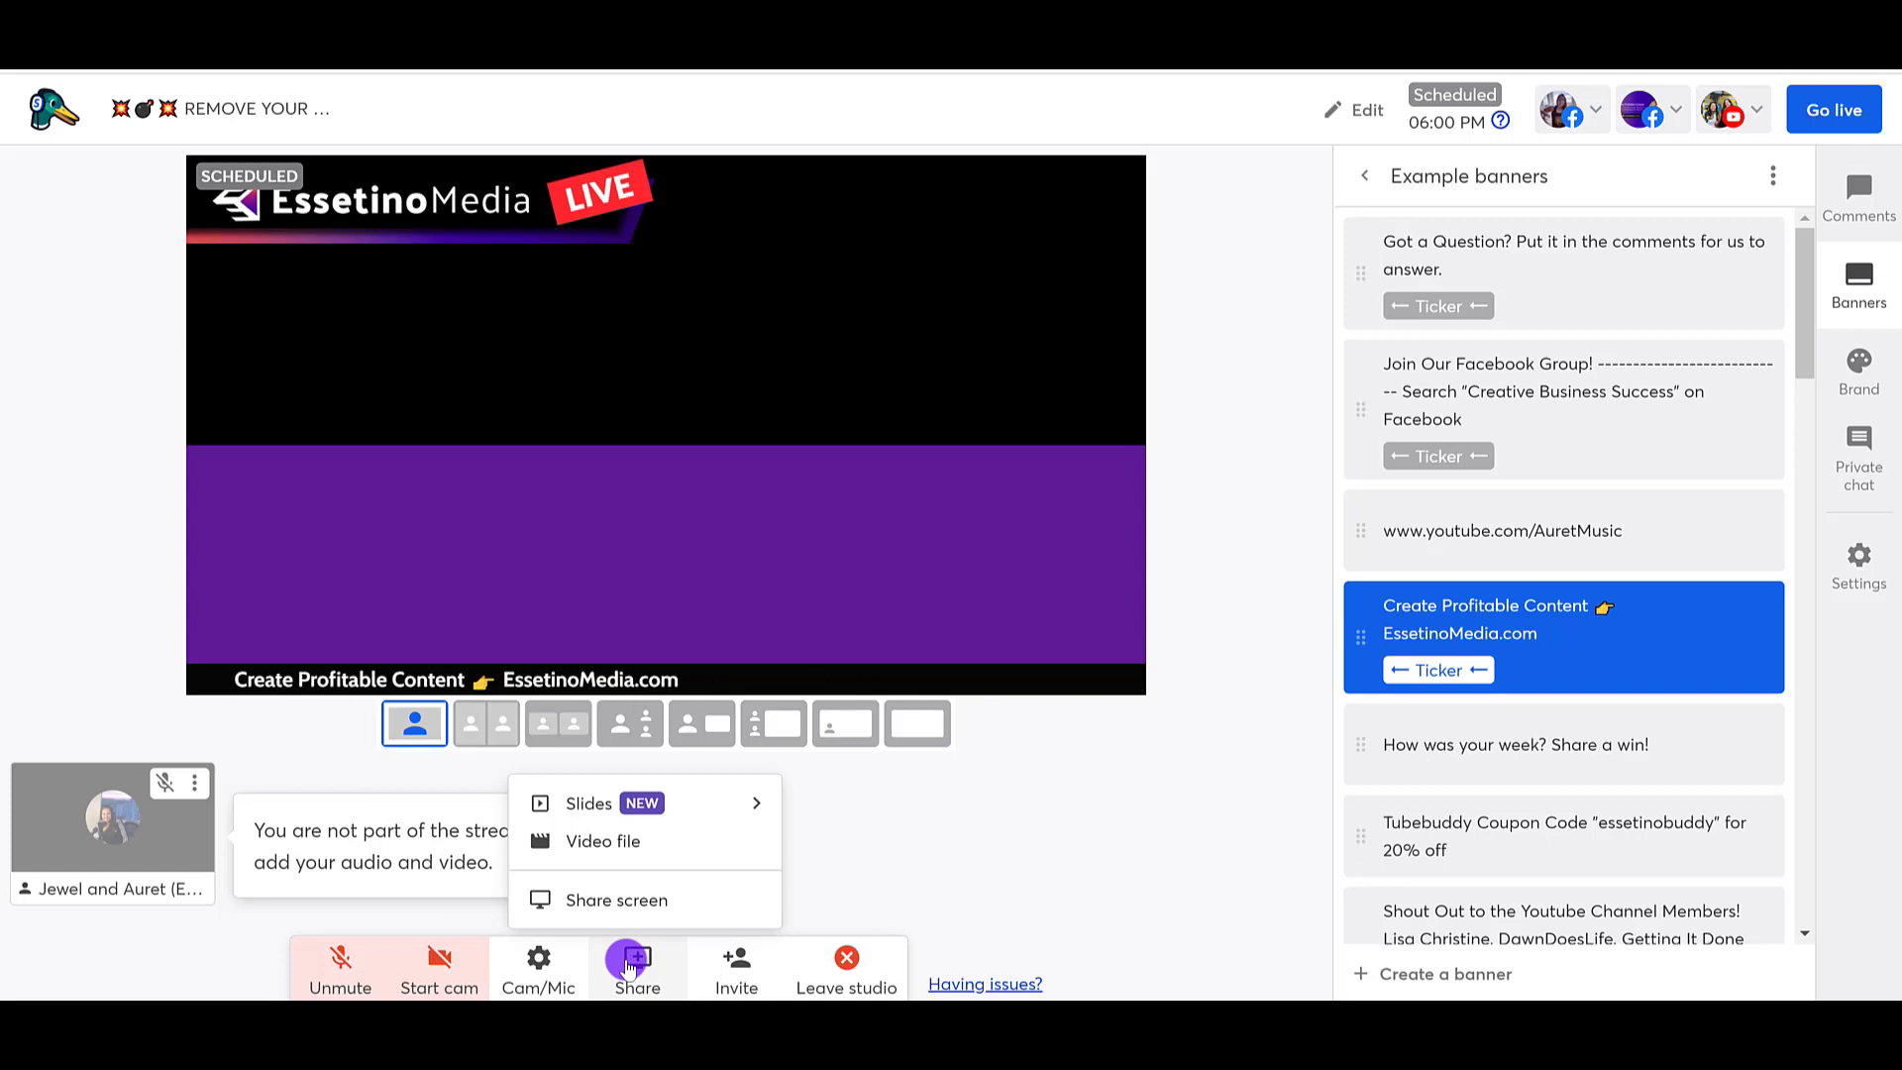
pyautogui.click(606, 841)
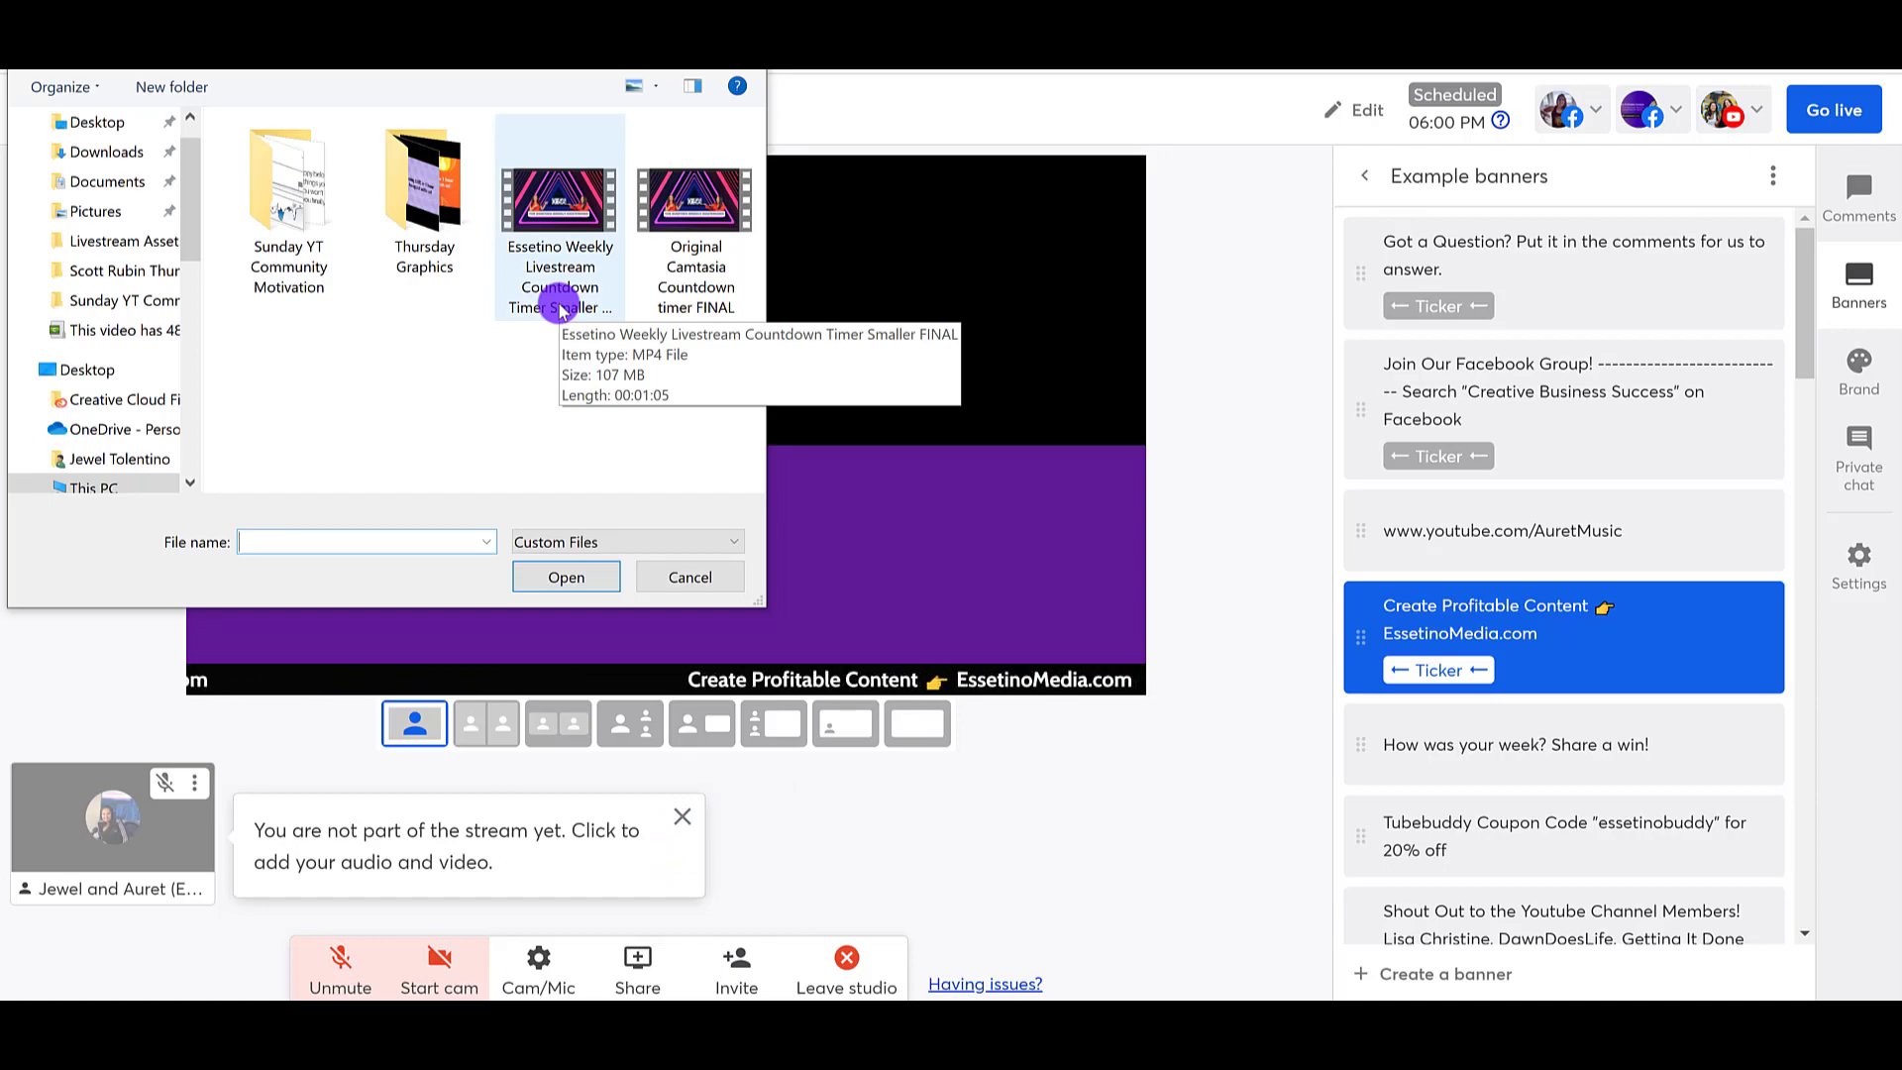
pyautogui.doubleClick(543, 289)
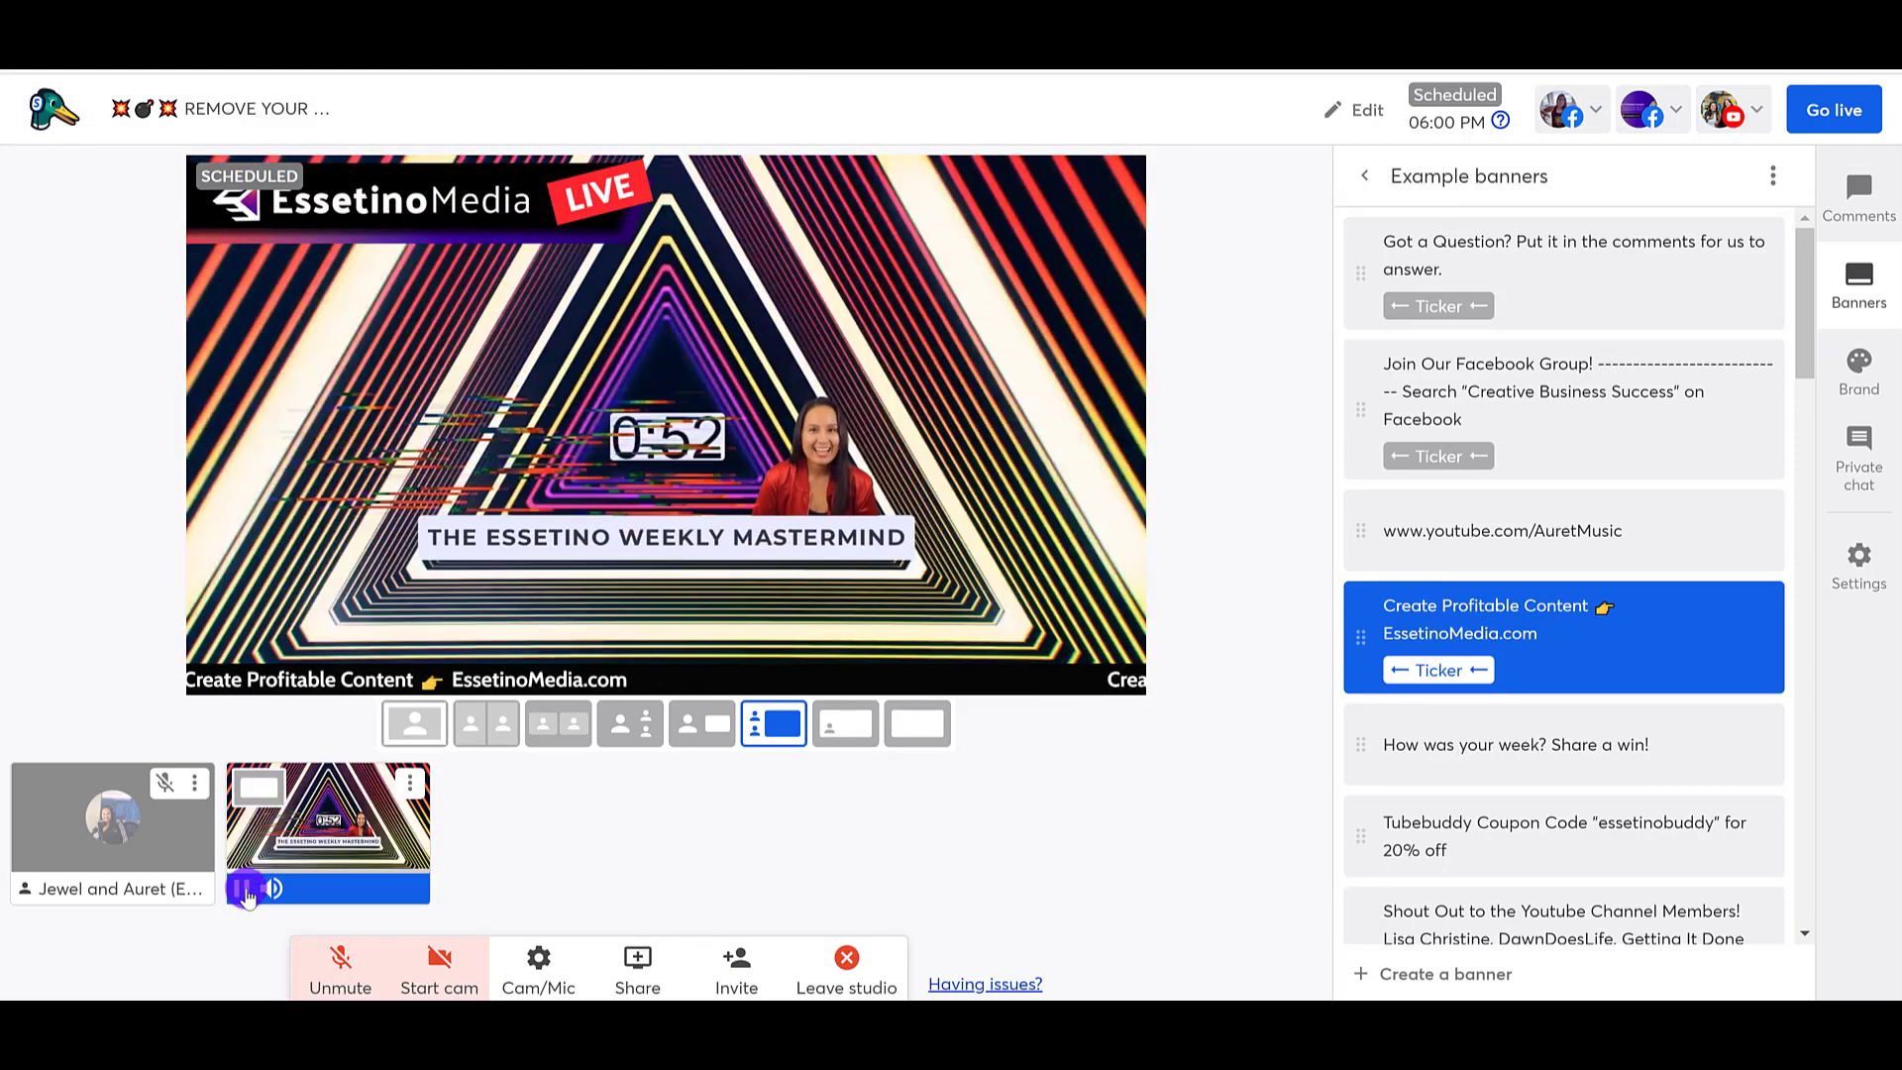
pyautogui.click(243, 888)
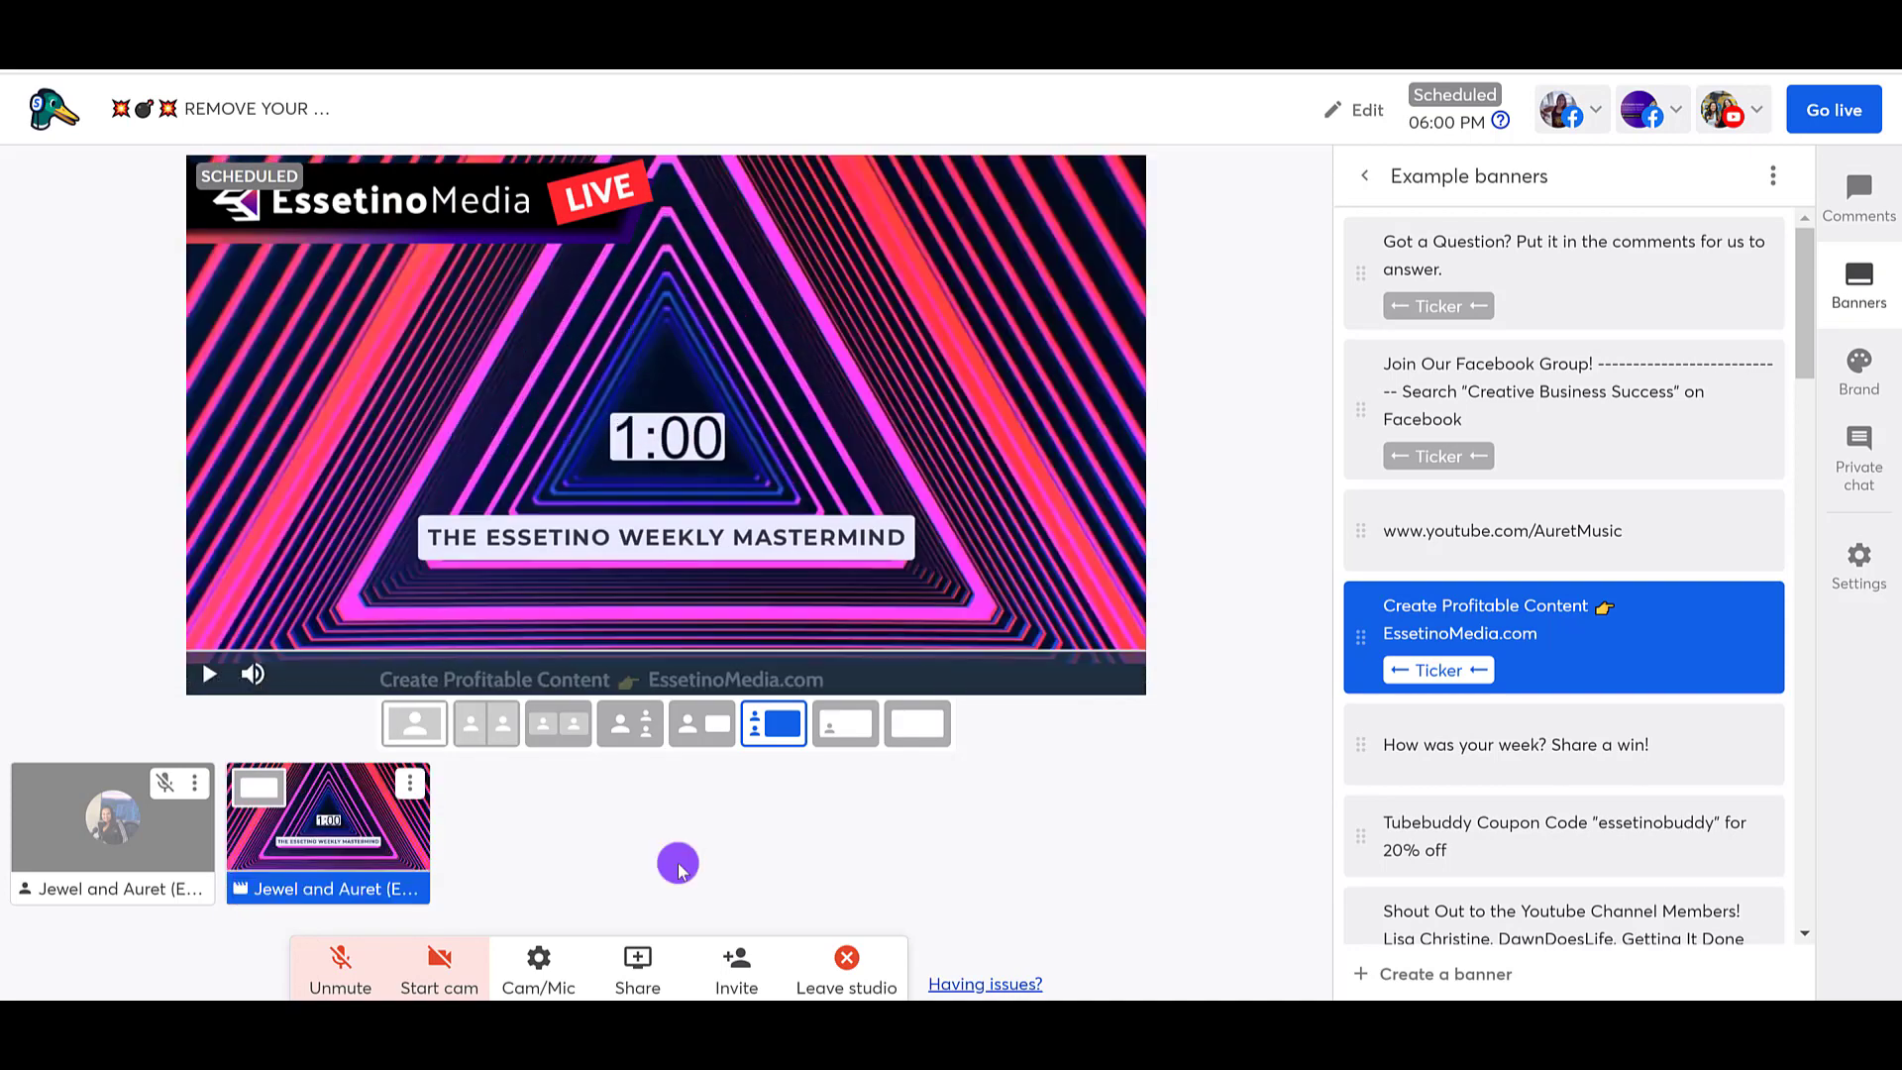
# Step: Share the vertical MP4 video whose name begins with "Break" as a second video file, and take it off the stream
pyautogui.click(634, 976)
pyautogui.click(618, 843)
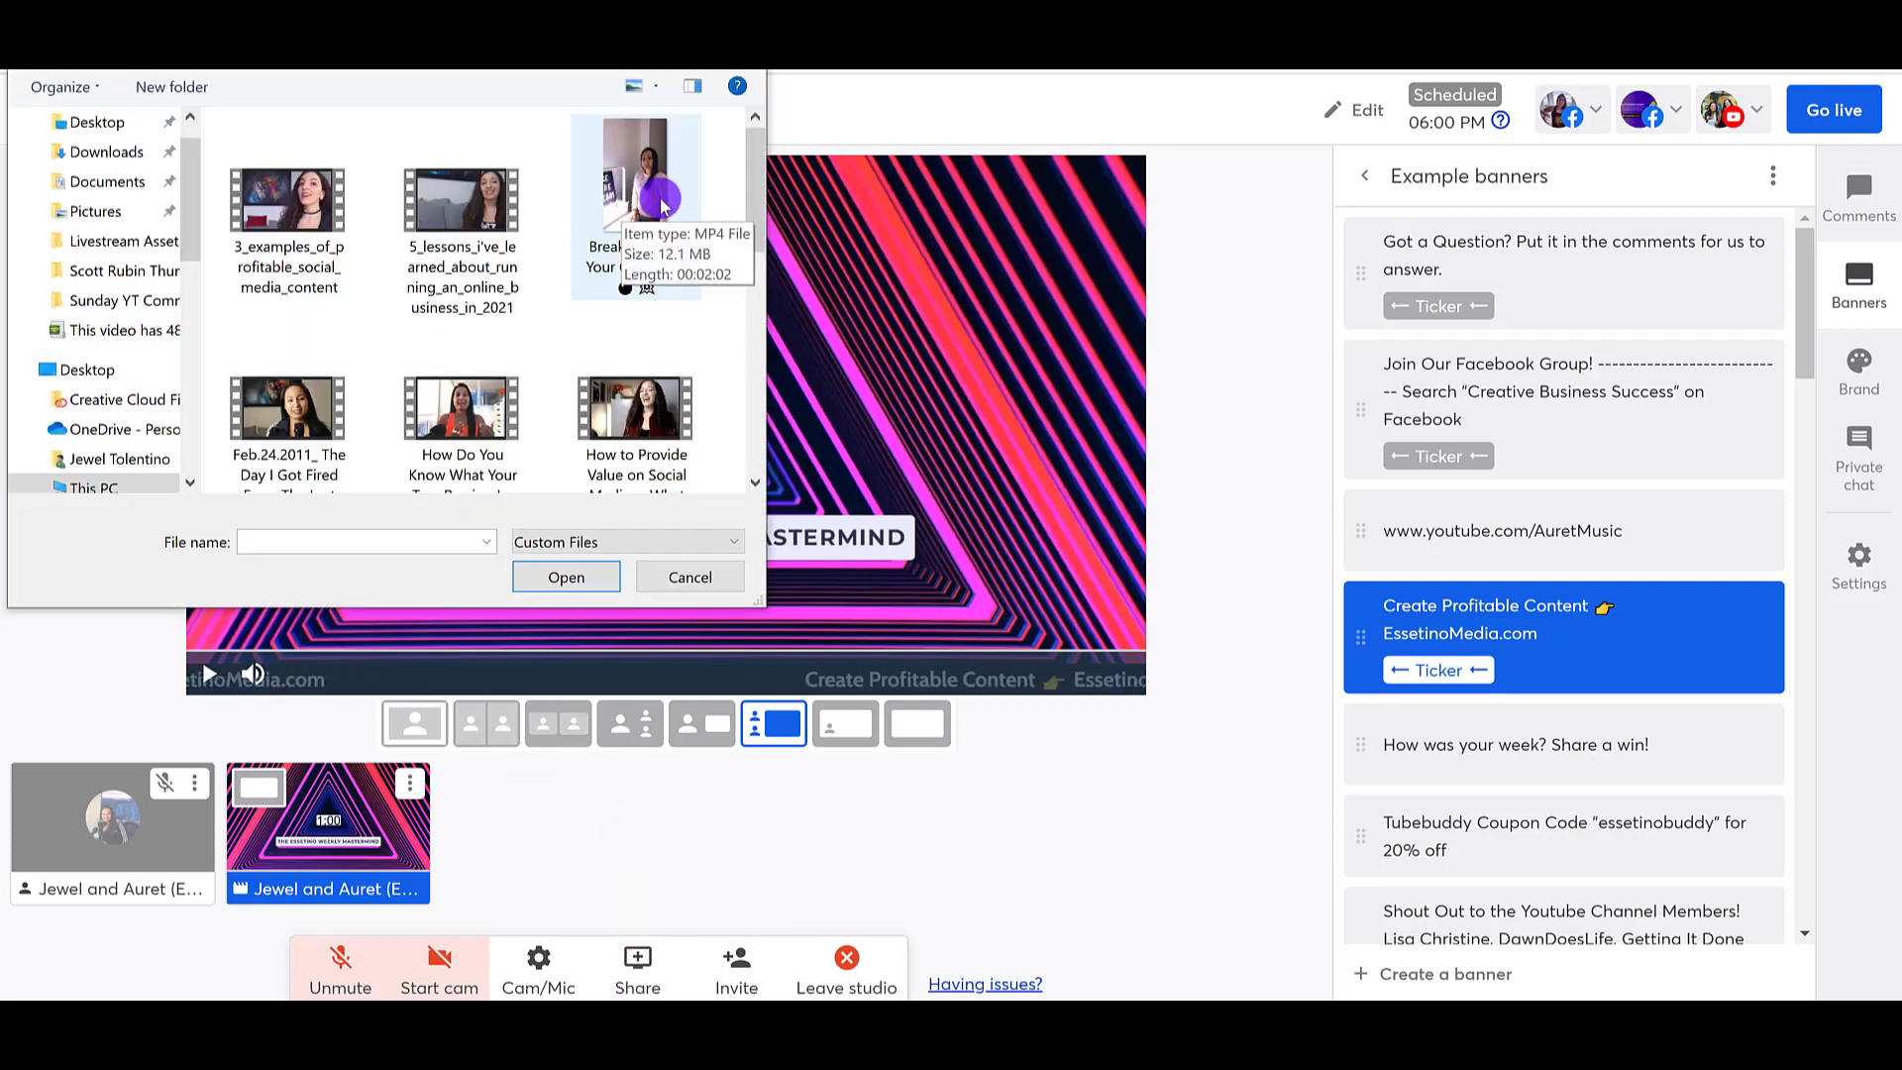
pyautogui.doubleClick(627, 194)
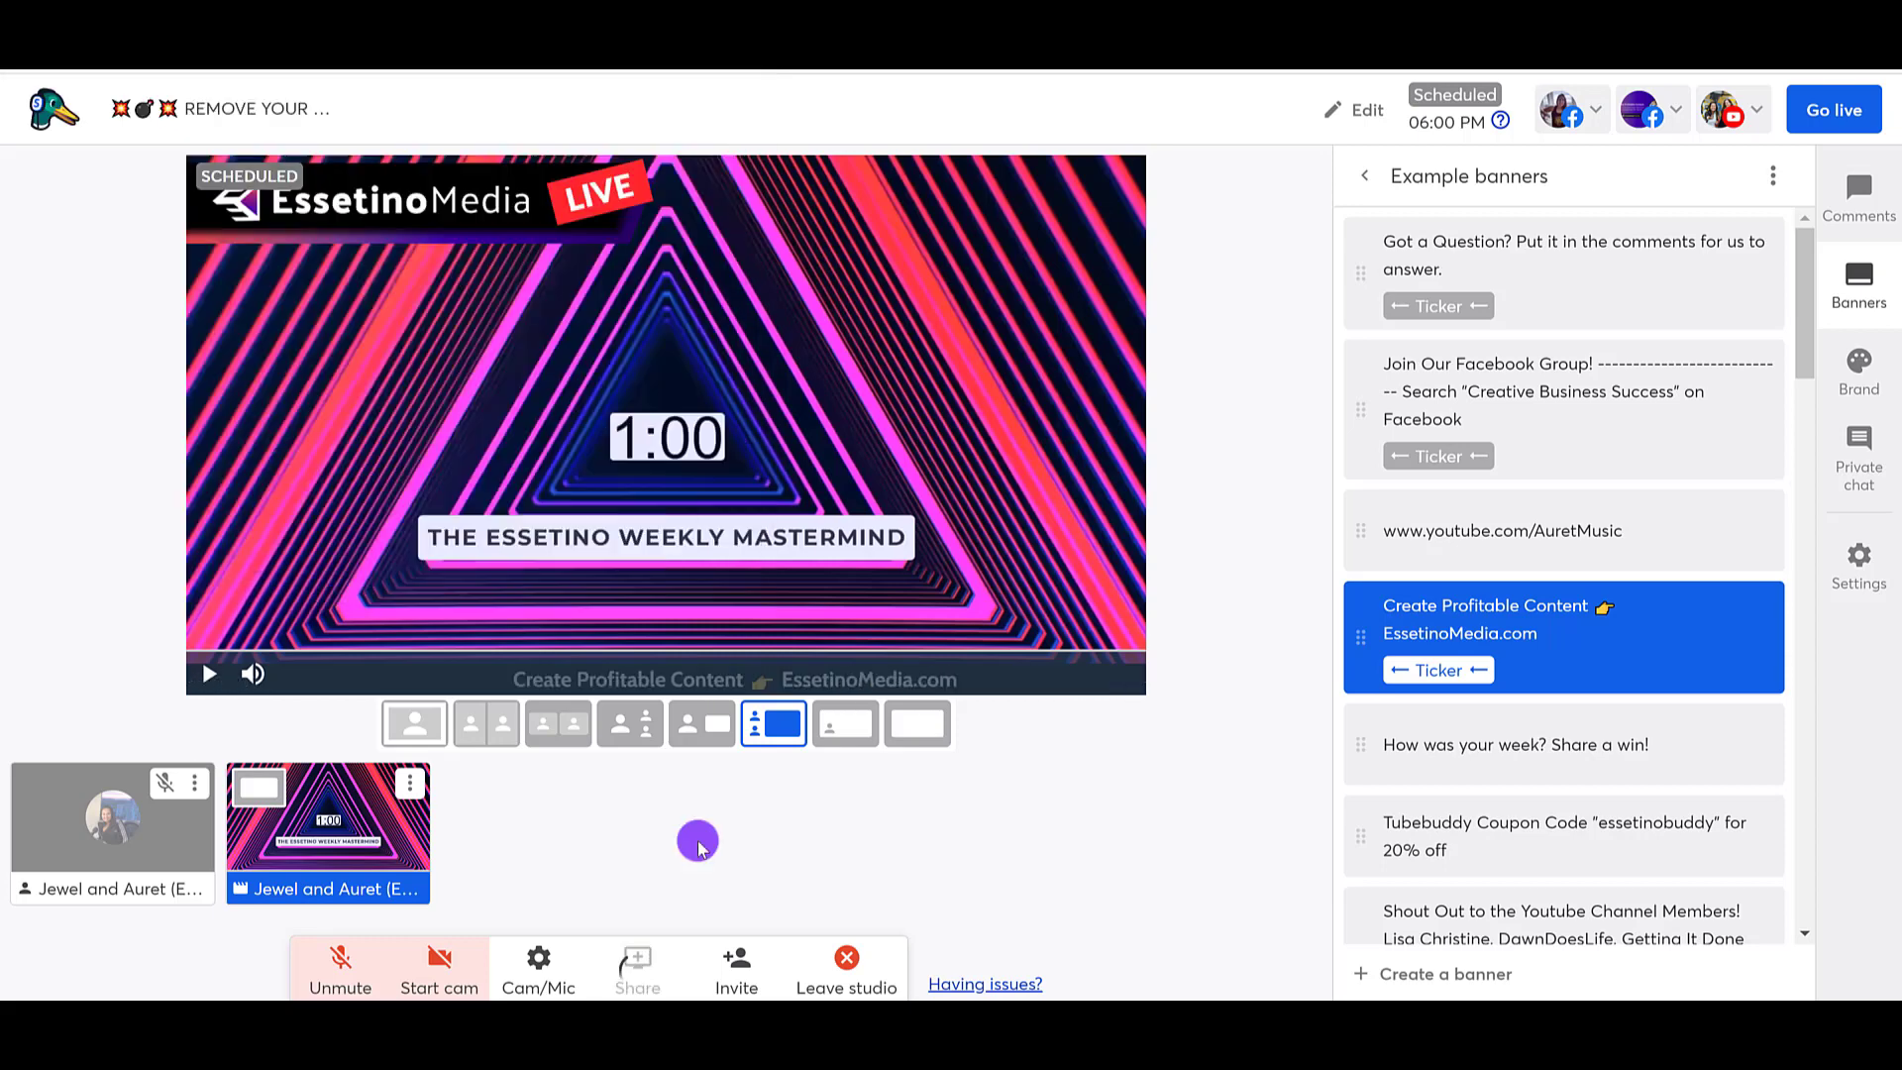
pyautogui.moveTo(498, 847)
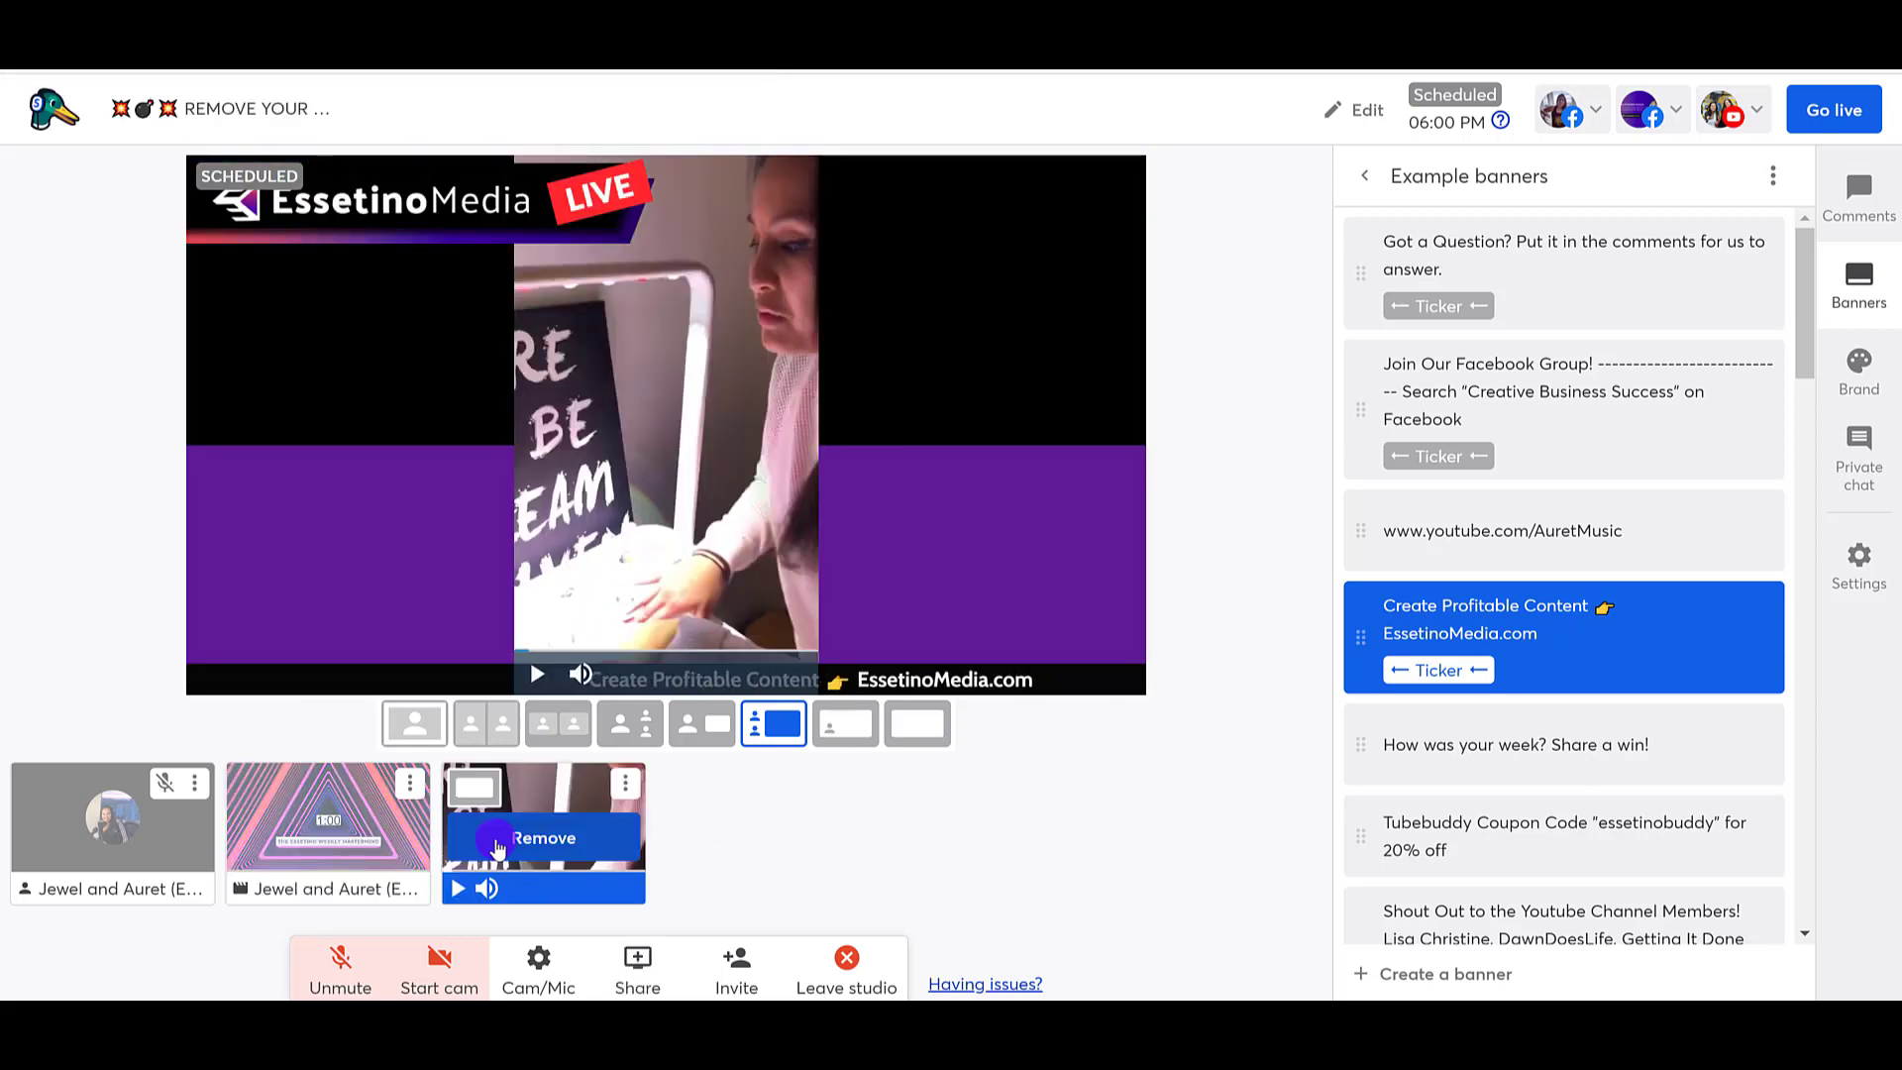
pyautogui.click(497, 847)
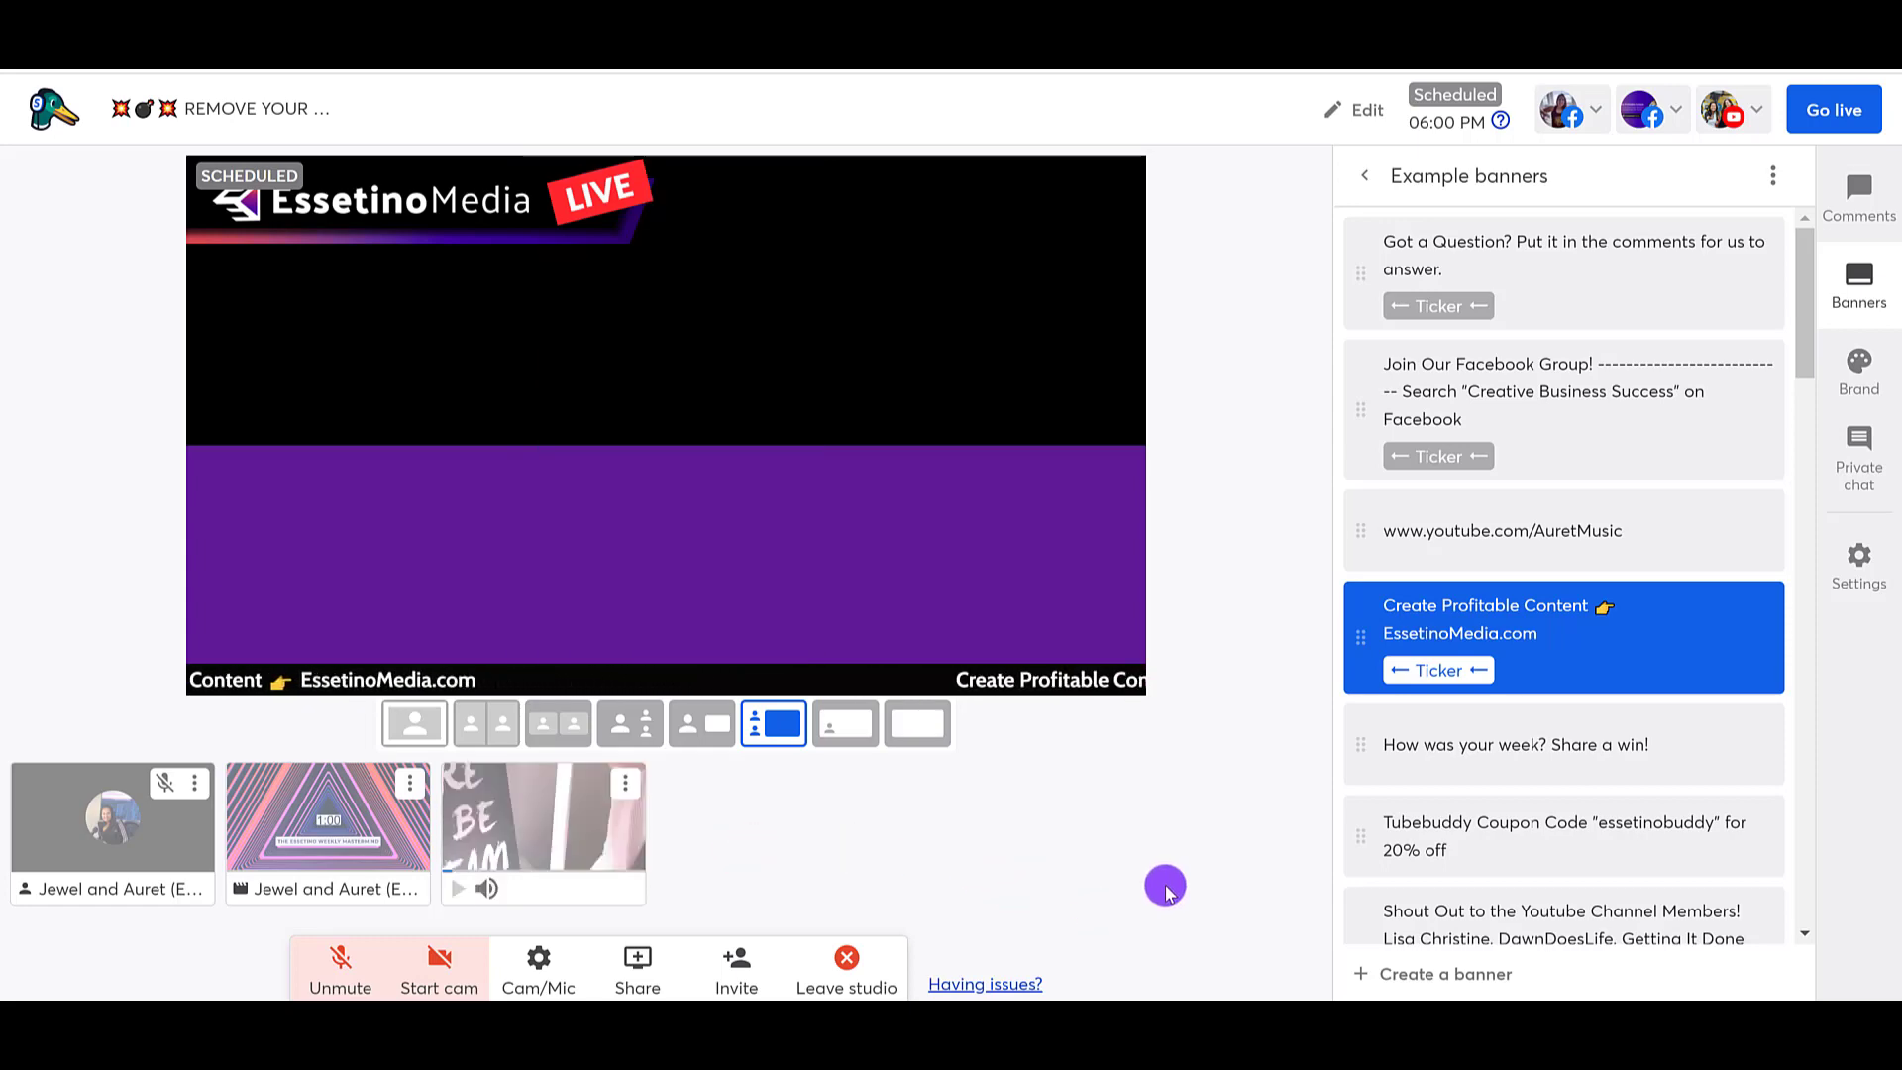
# Step: Try to turn on the camera for the hosts' feed so it can be added to the stream
pyautogui.click(456, 976)
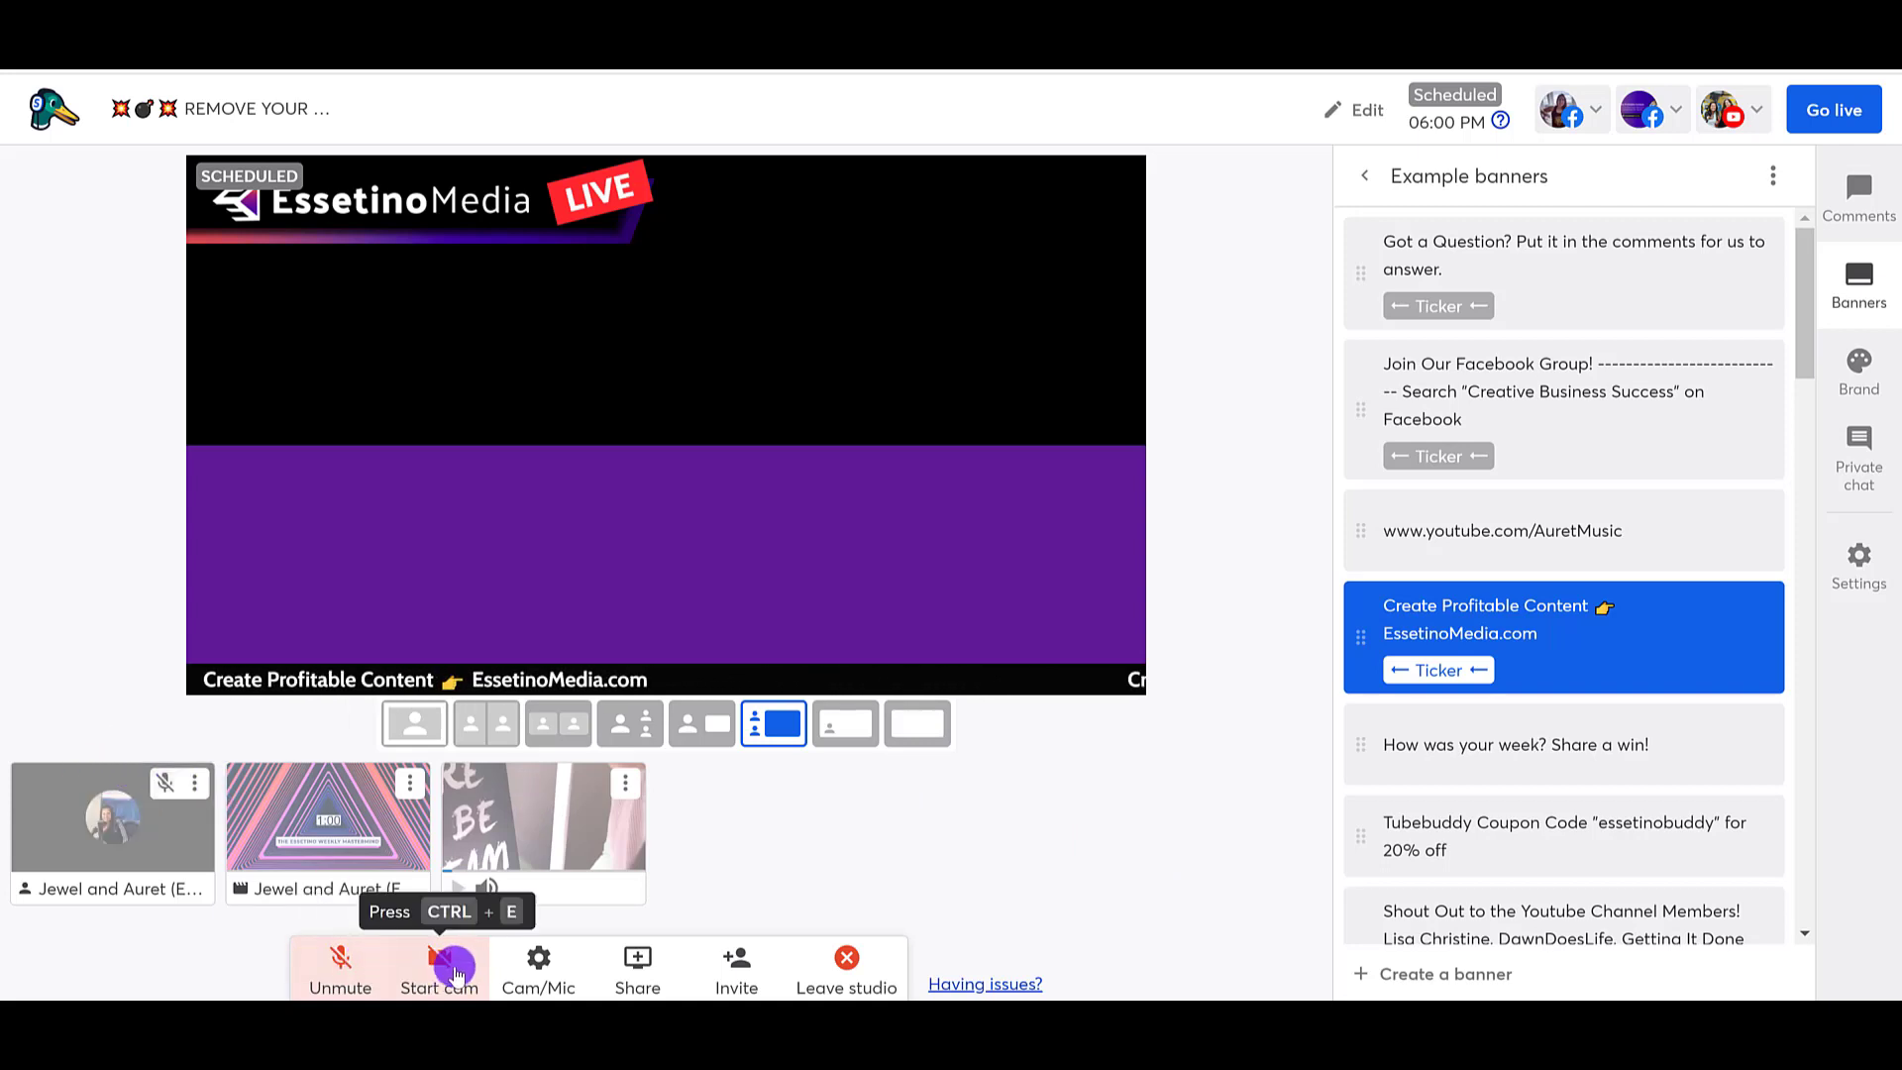
pyautogui.moveTo(93, 837)
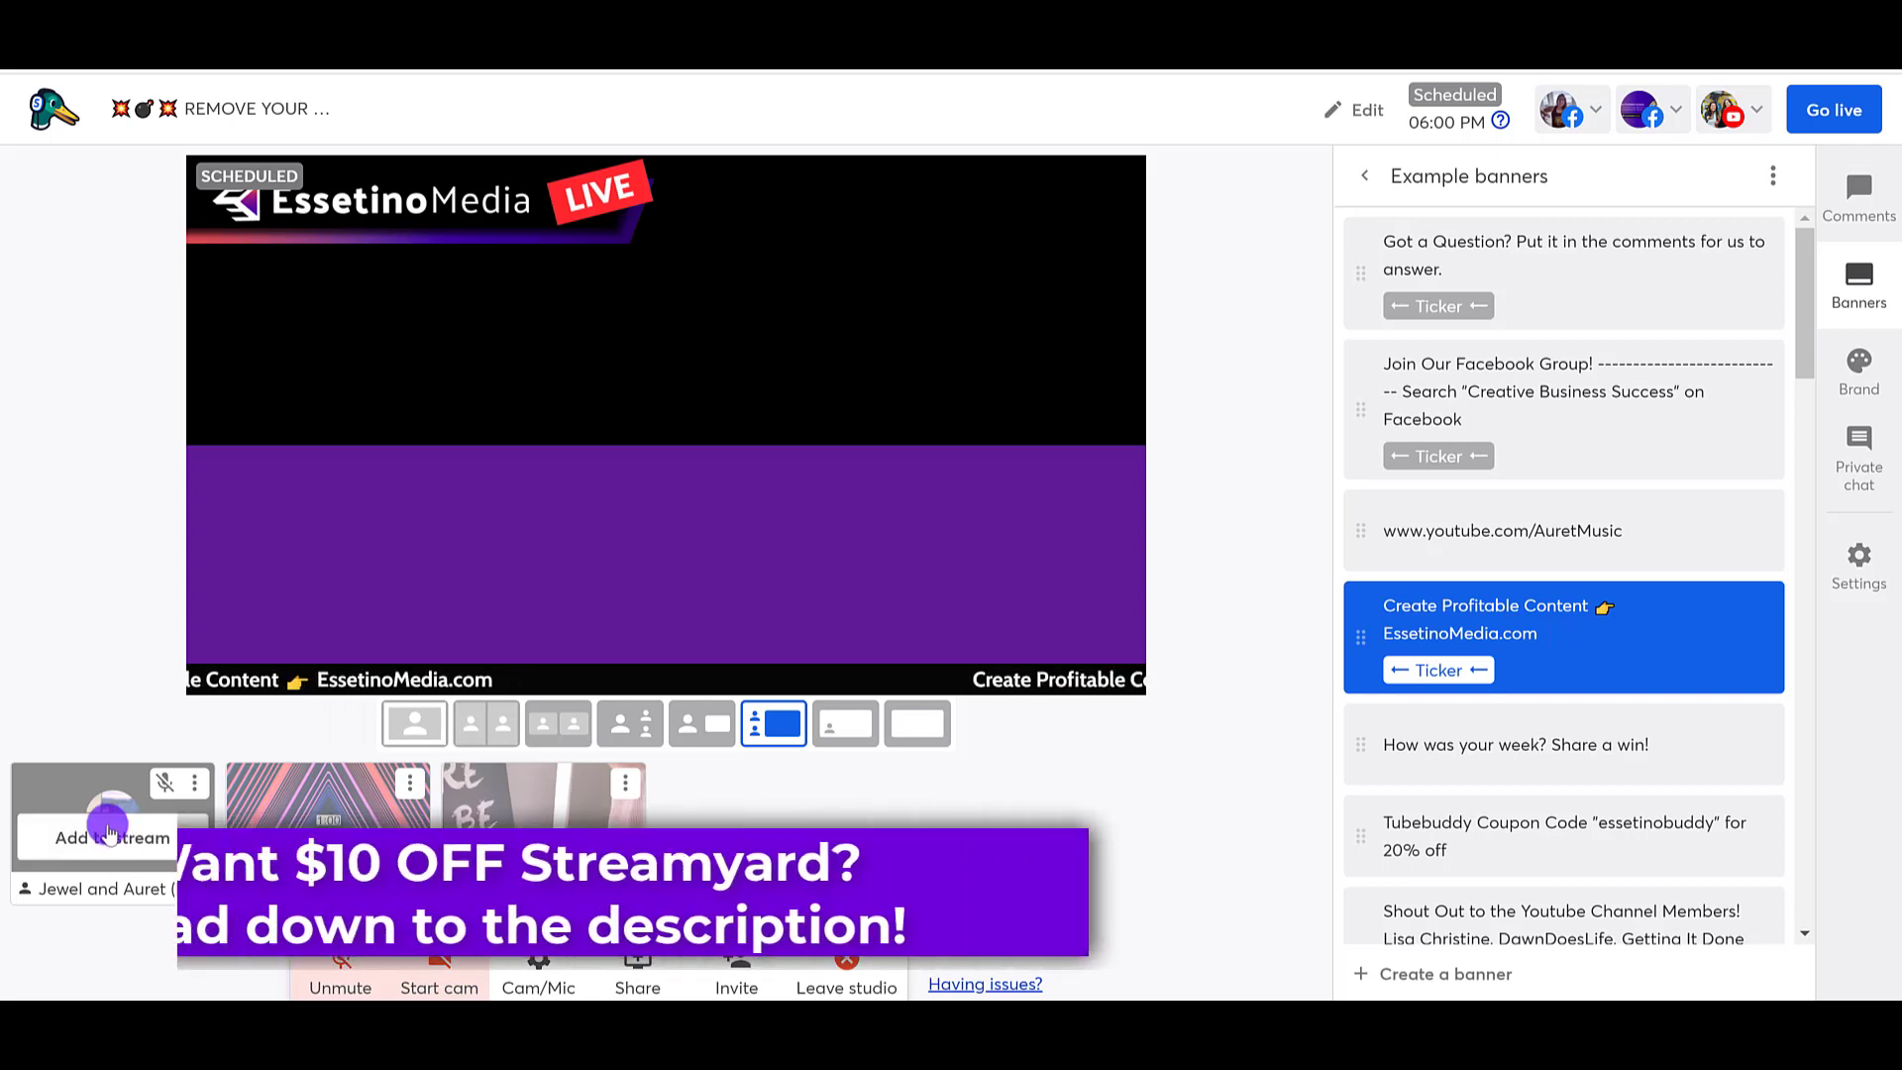